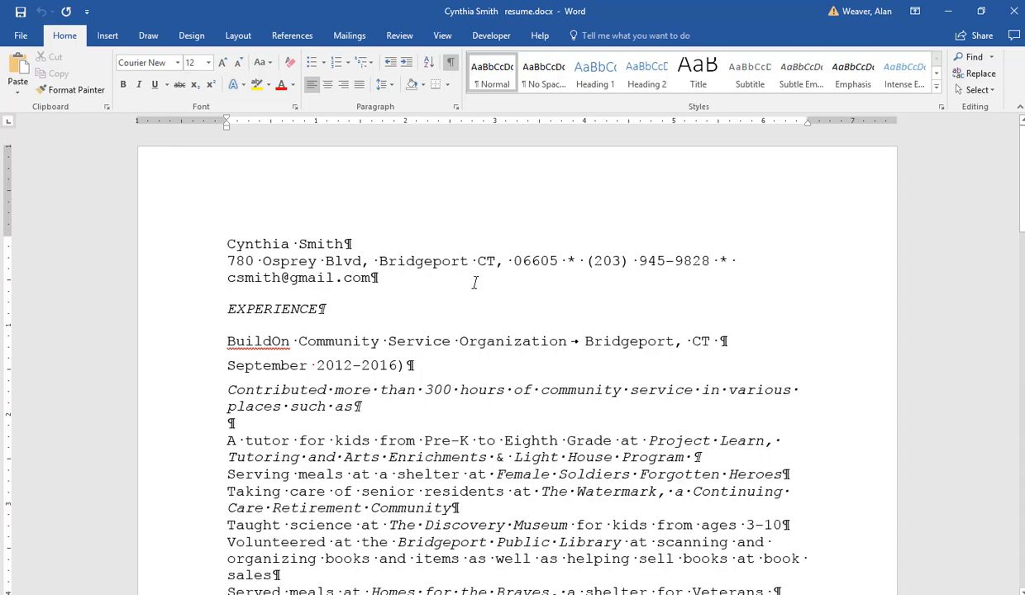
Step: Change the font of the entire resume to Bookman Old Style
{"action": "key", "text": "ctrl+a"}
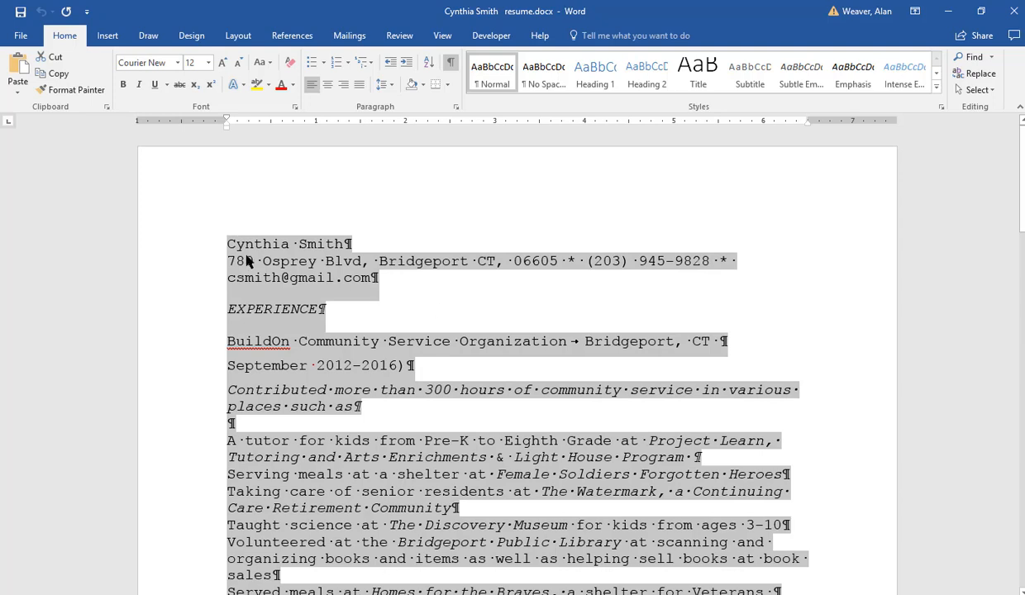
{"action": "left_click", "coordinate": [178, 62]}
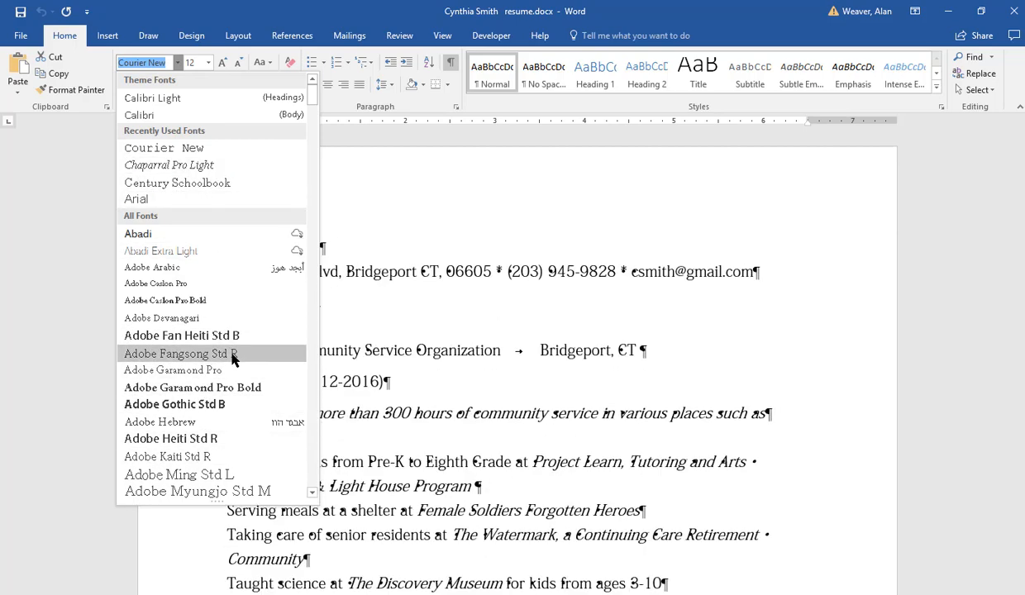
{"action": "scroll", "coordinate": [224, 339], "scroll_direction": "down", "scroll_amount": 4}
{"action": "scroll", "coordinate": [232, 358], "scroll_direction": "down", "scroll_amount": 8}
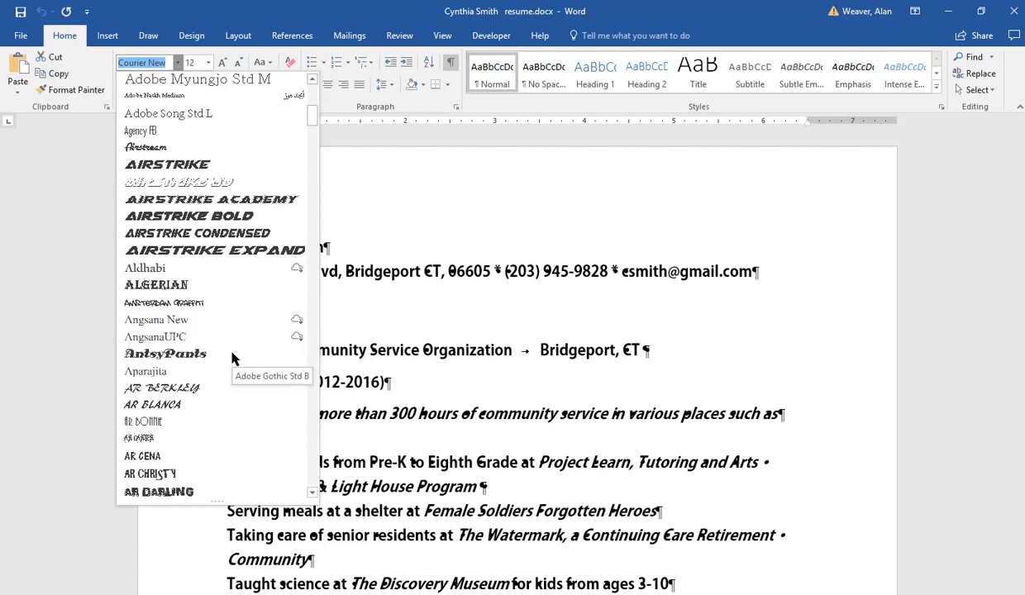
{"action": "scroll", "coordinate": [231, 358], "scroll_direction": "down", "scroll_amount": 5}
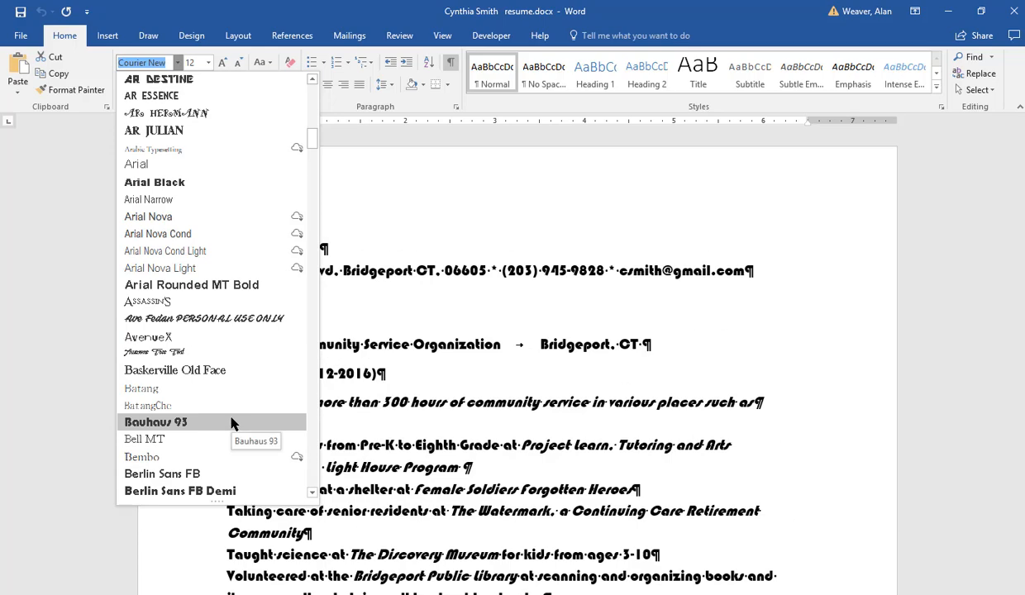
{"action": "scroll", "coordinate": [232, 423], "scroll_direction": "down", "scroll_amount": 5}
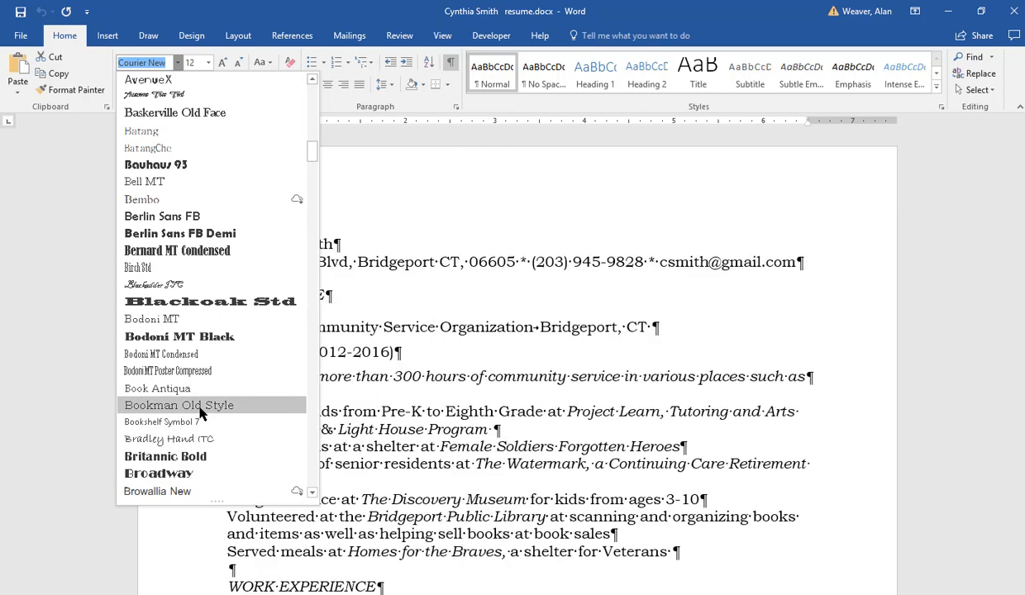
{"action": "left_click", "coordinate": [200, 409]}
{"action": "left_click", "coordinate": [428, 393]}
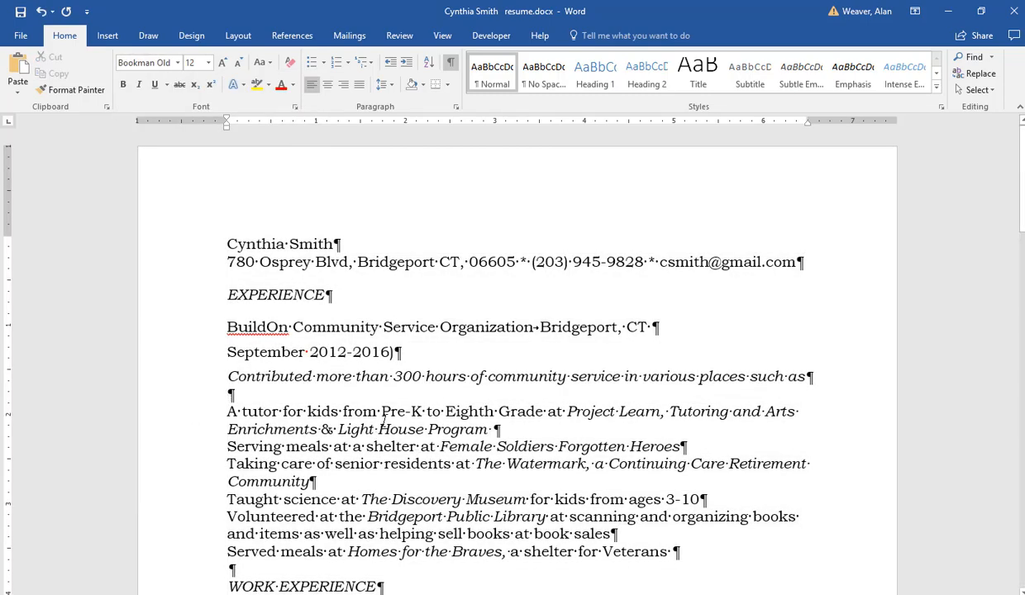
Step: Center the name and contact lines at the start of the resume and format them bold at 14 pt
{"action": "left_click_drag", "start_coordinate": [233, 251], "coordinate": [762, 258]}
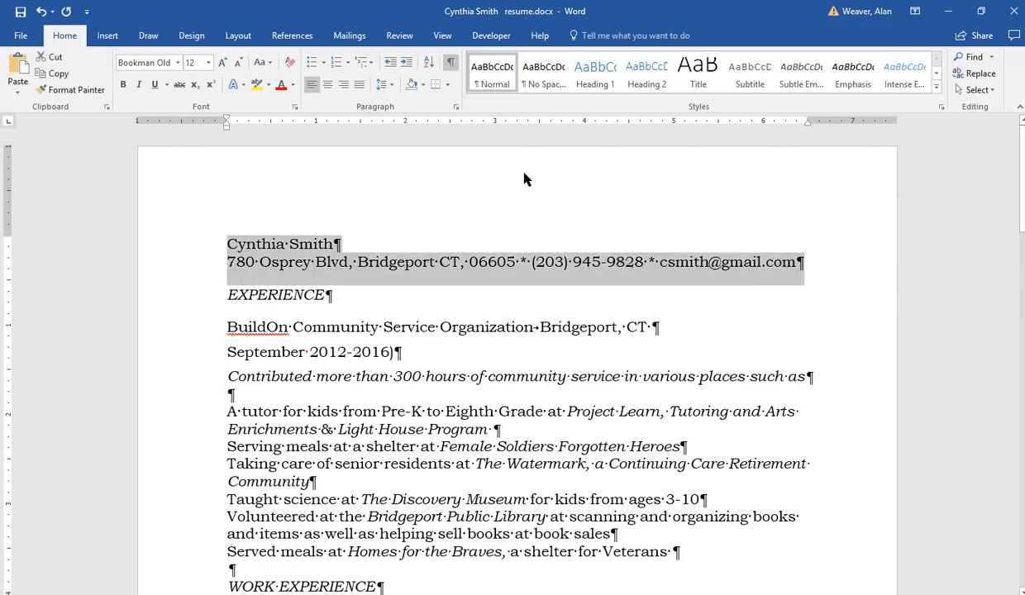
{"action": "left_click", "coordinate": [328, 86]}
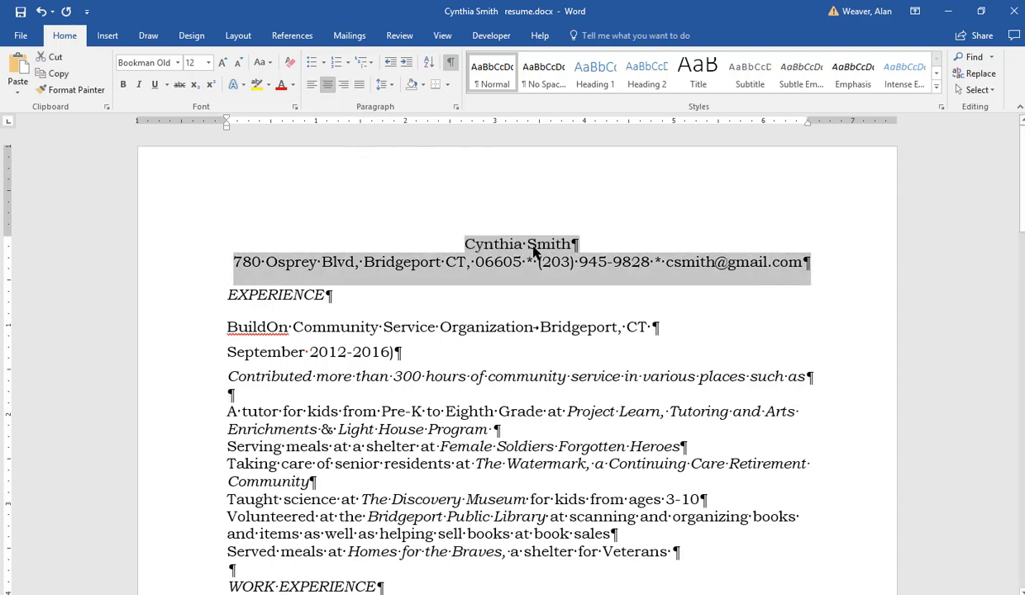
{"action": "left_click", "coordinate": [123, 87]}
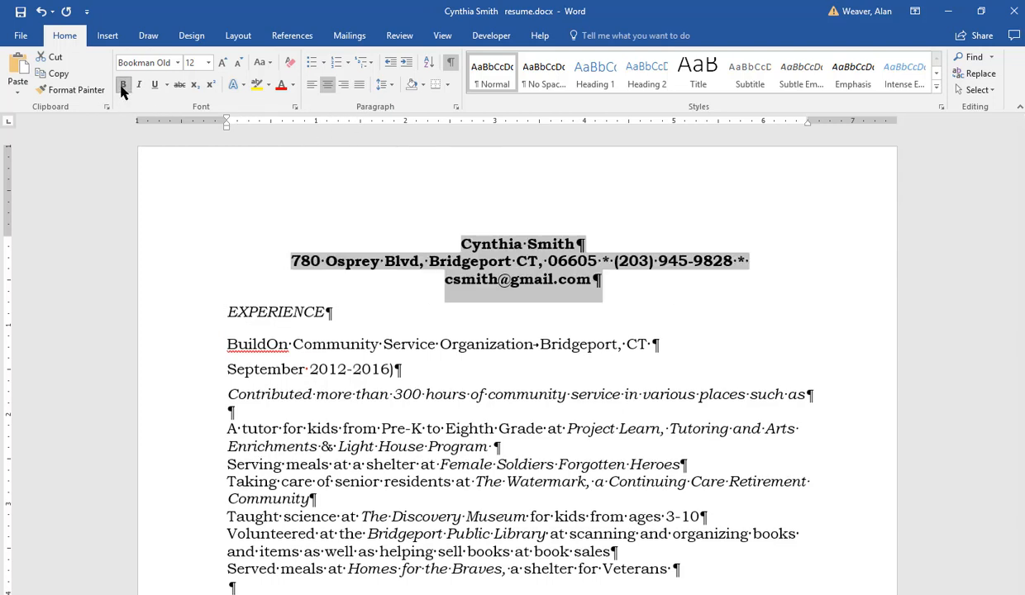
{"action": "left_click", "coordinate": [210, 63]}
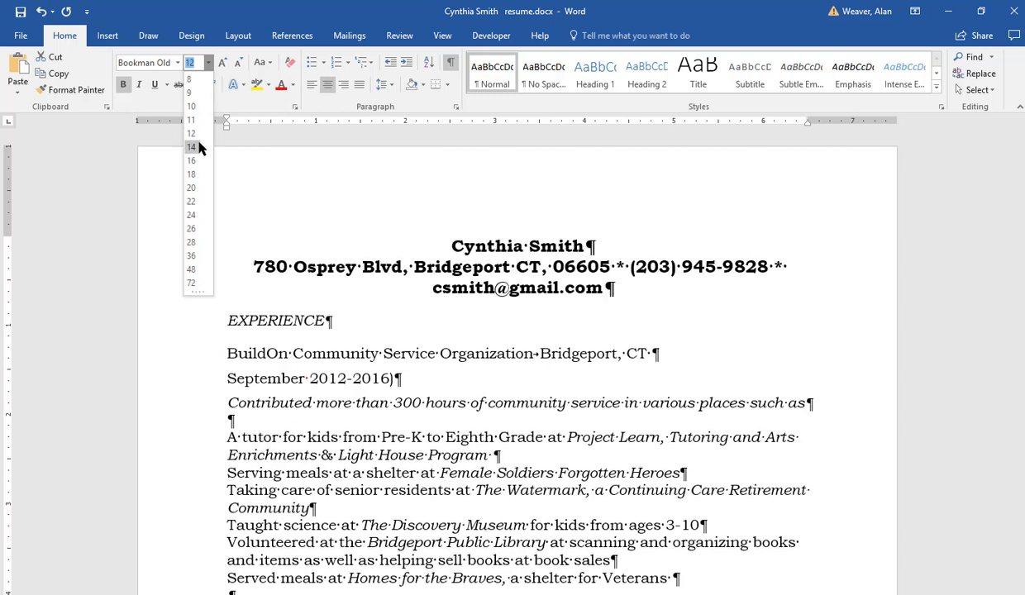
{"action": "left_click", "coordinate": [193, 146]}
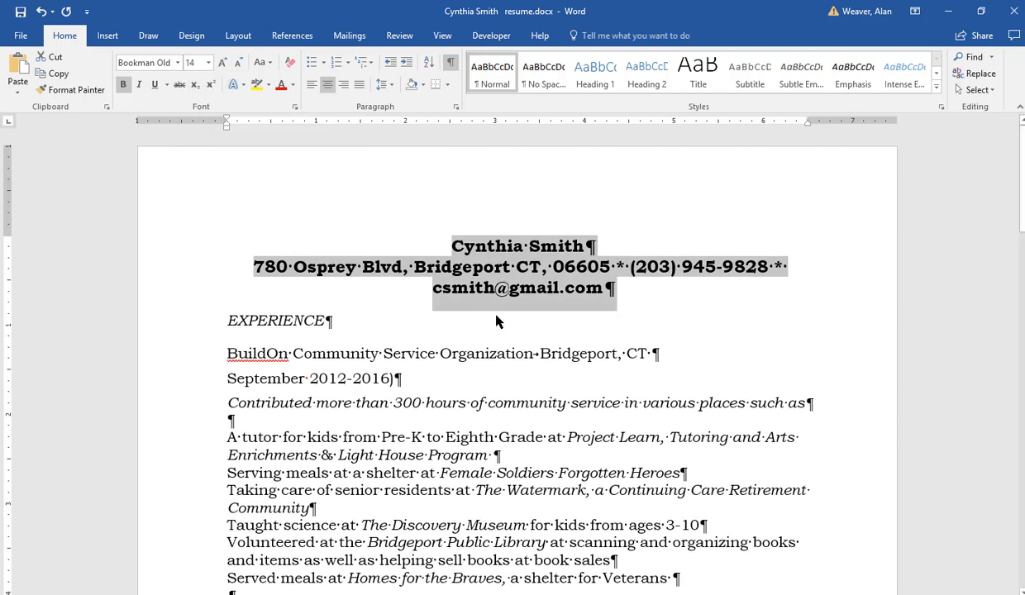
{"action": "left_click", "coordinate": [534, 401]}
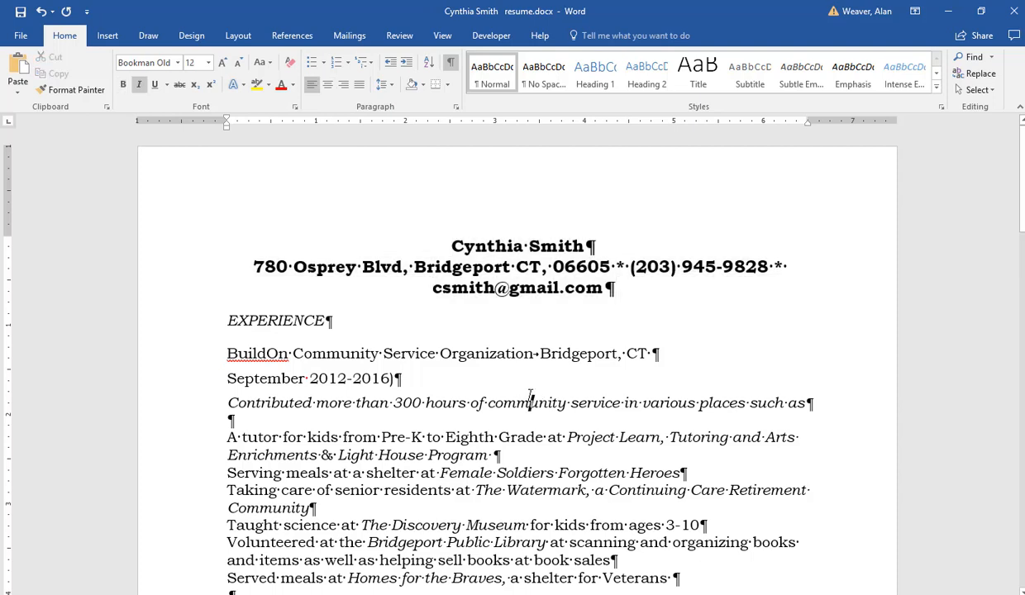
Step: Delete the asterisk separator between the phone number and the e-mail address in the contact line
{"action": "left_click", "coordinate": [784, 267]}
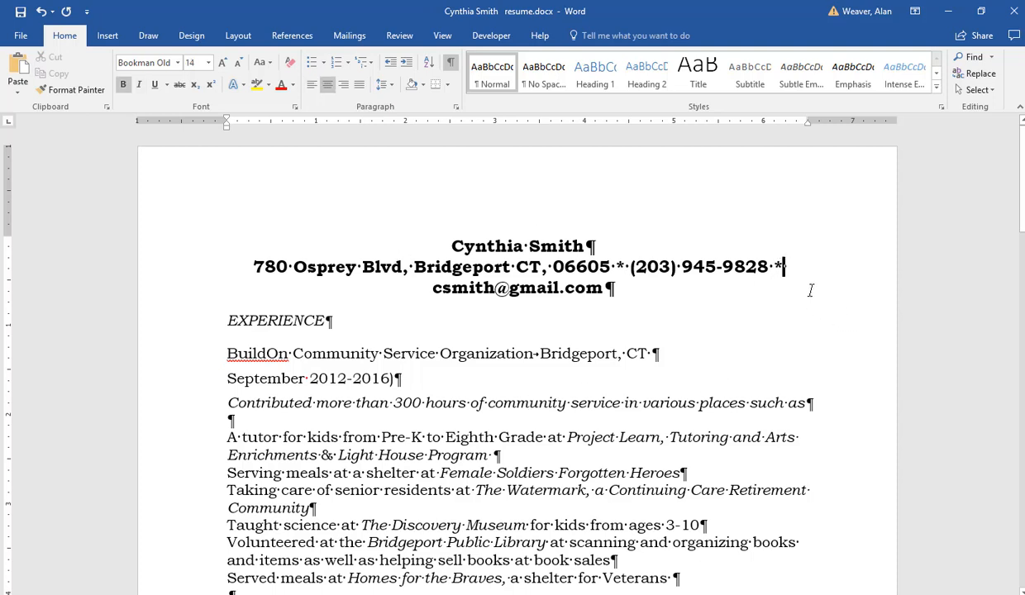
{"action": "key", "text": "BackSpace"}
{"action": "key", "text": "BackSpace"}
{"action": "key", "text": "BackSpace"}
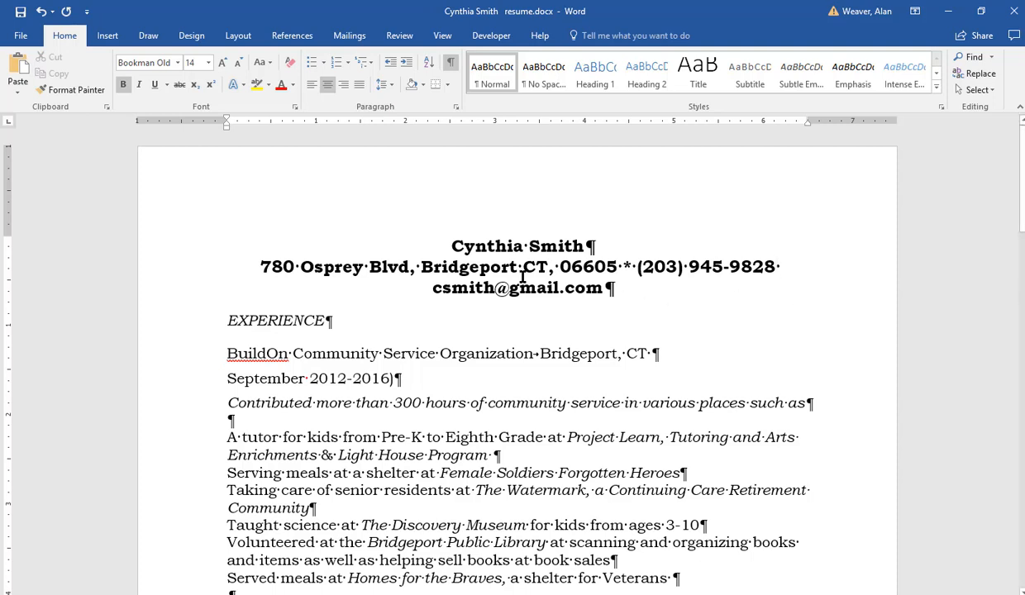
Step: Enlarge the applicant's name line to 18 pt
{"action": "left_click_drag", "start_coordinate": [591, 245], "coordinate": [447, 247]}
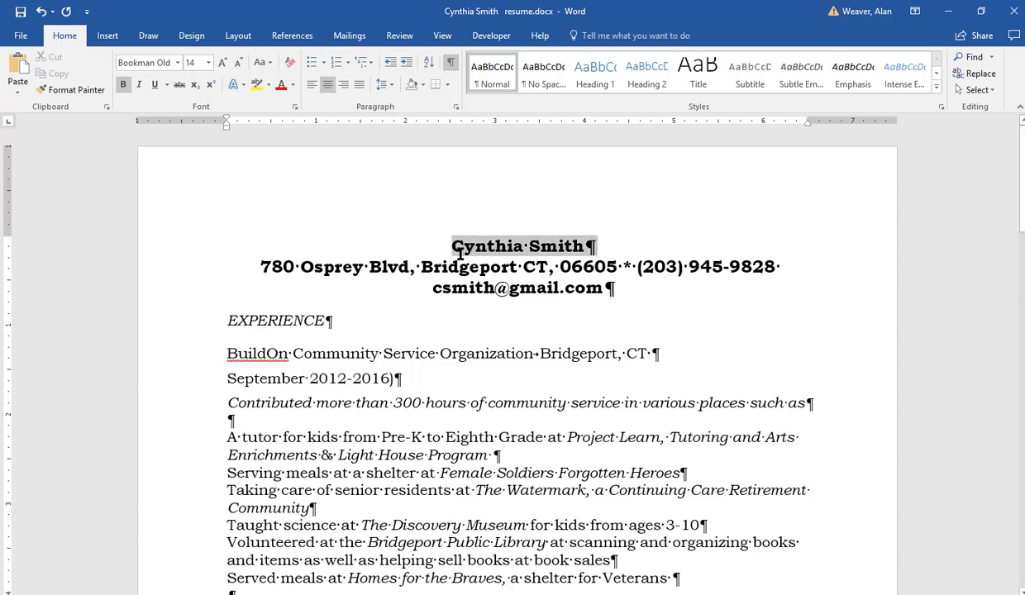
{"action": "left_click", "coordinate": [222, 63]}
{"action": "left_click", "coordinate": [222, 64]}
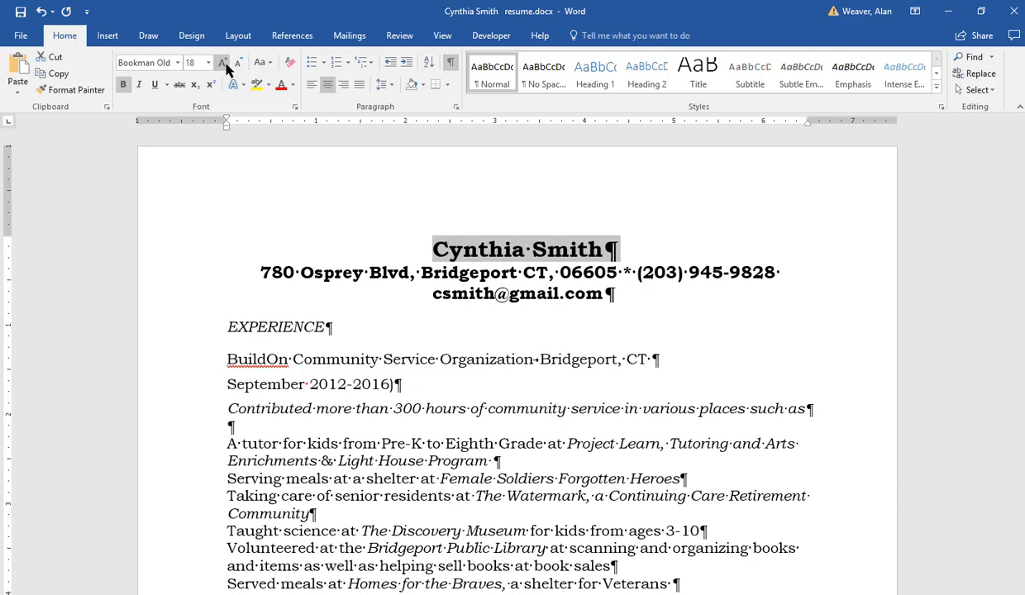
{"action": "left_click", "coordinate": [474, 337]}
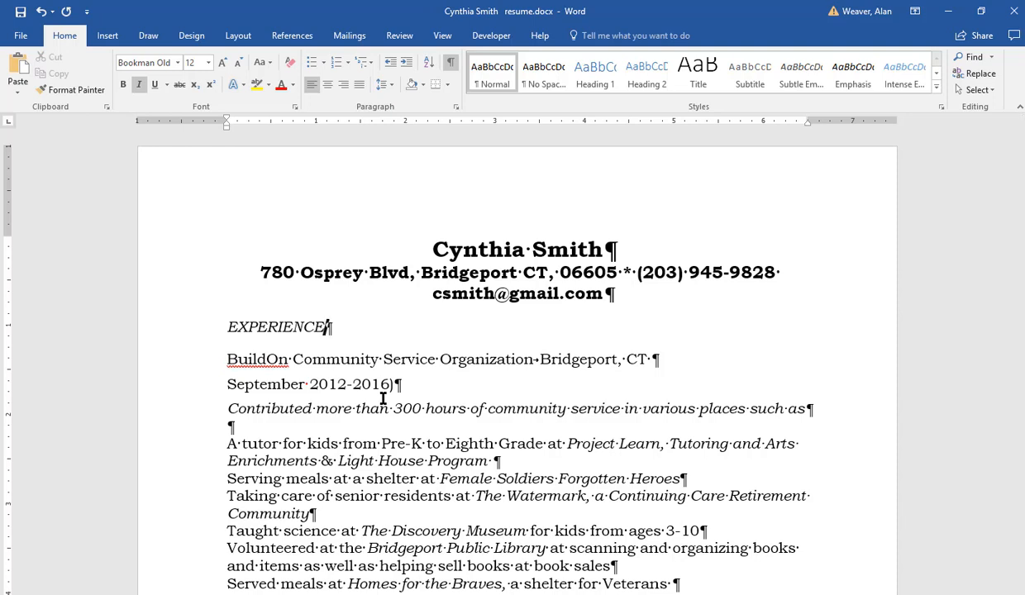
Step: Make the EXPERIENCE heading bold and underlined
{"action": "left_click", "coordinate": [199, 328]}
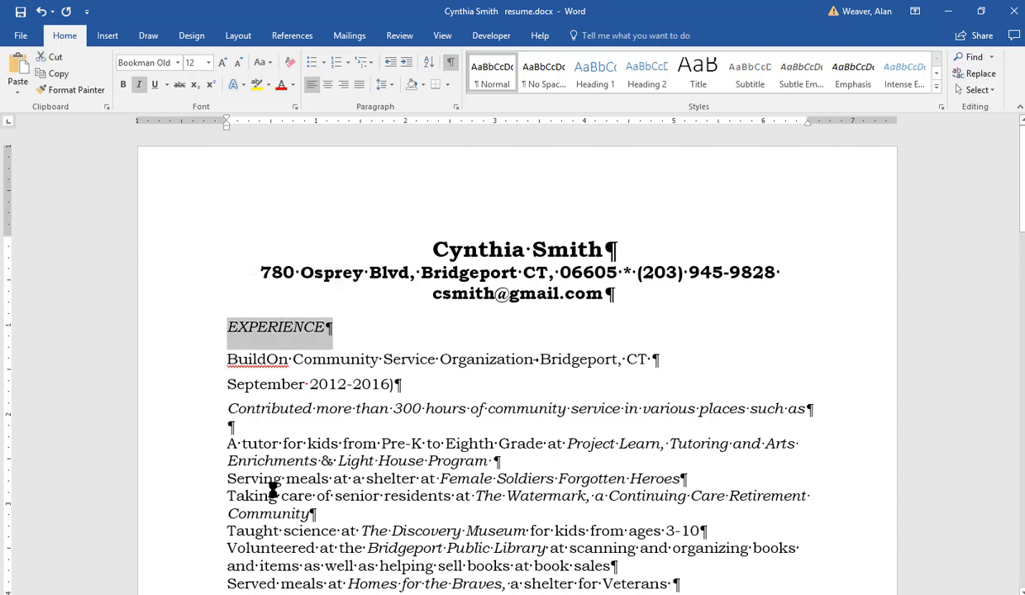
{"action": "key", "text": "ctrl+v"}
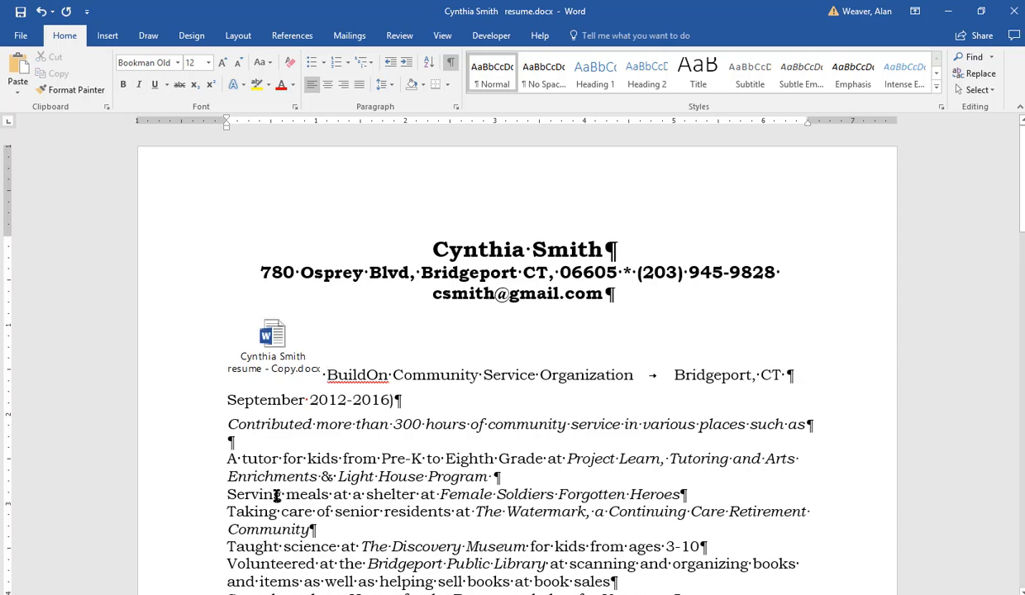
{"action": "key", "text": "ctrl+z"}
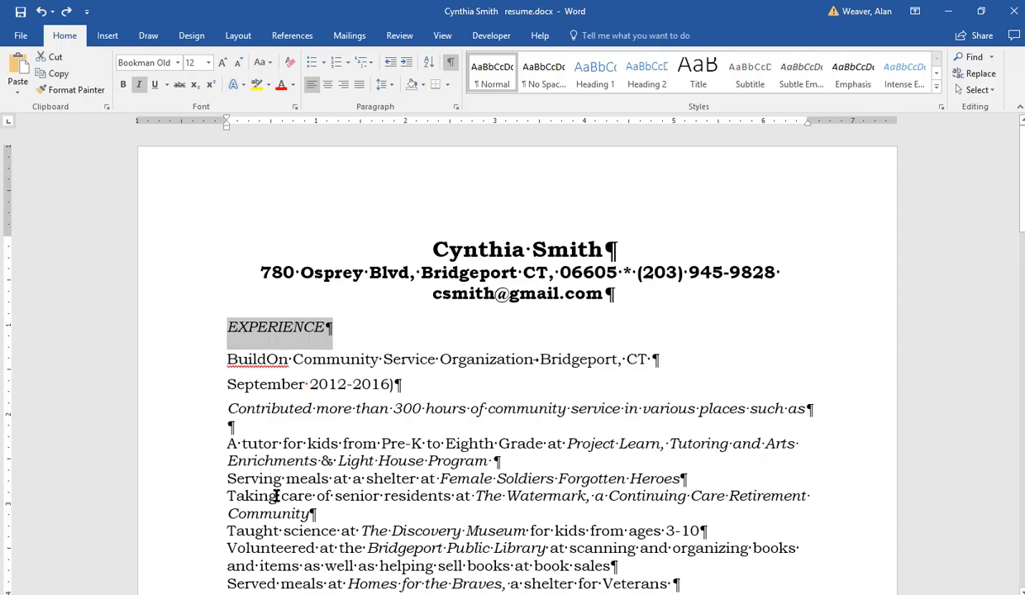
{"action": "key", "text": "ctrl+b"}
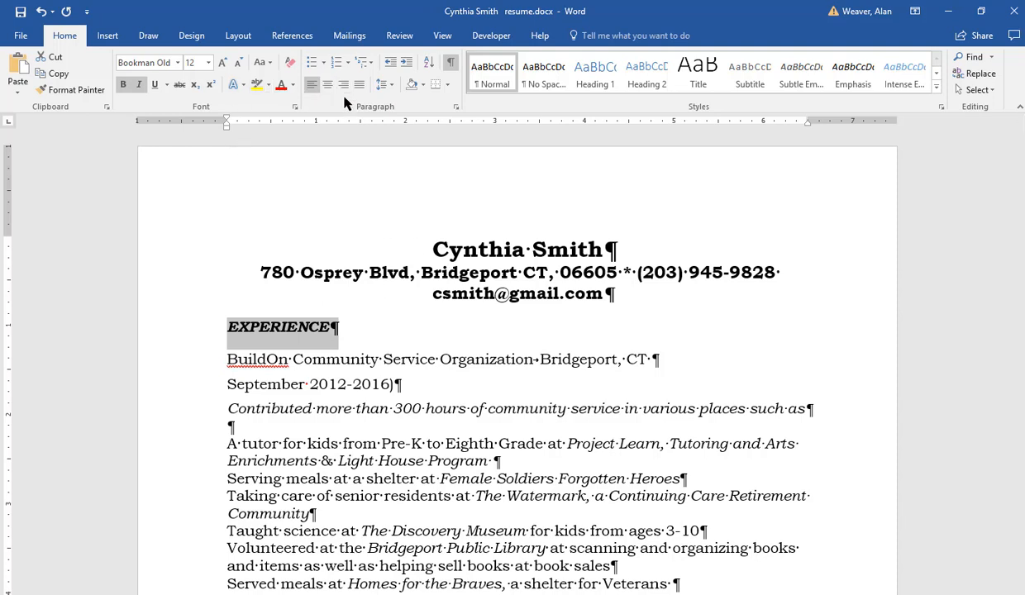
{"action": "key", "text": "ctrl+u"}
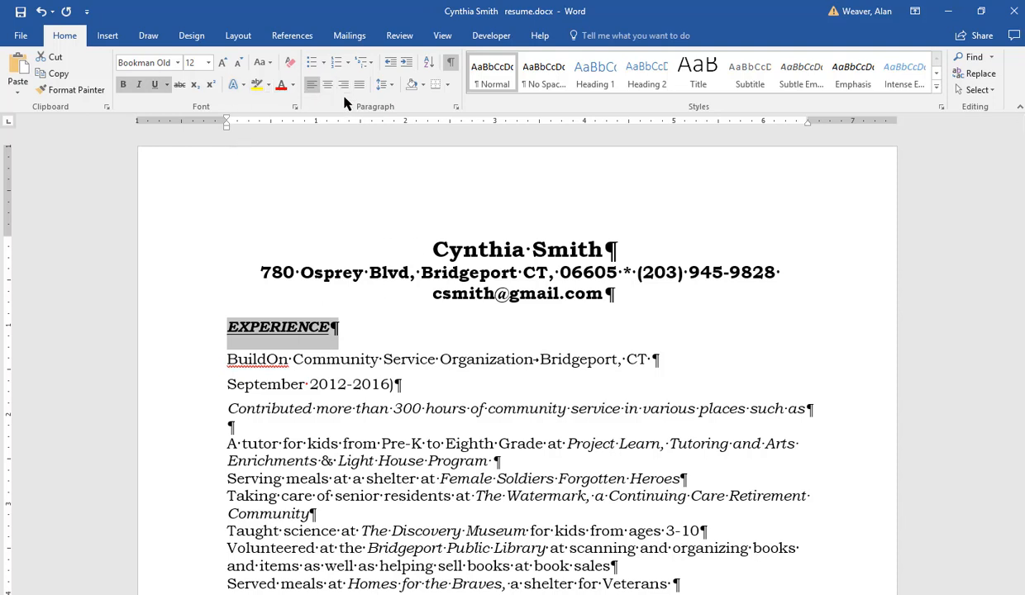
{"action": "left_click", "coordinate": [360, 481]}
Step: Make the WORK EXPERIENCE heading bold and underlined to match the EXPERIENCE heading
{"action": "scroll", "coordinate": [385, 476], "scroll_direction": "down", "scroll_amount": 1}
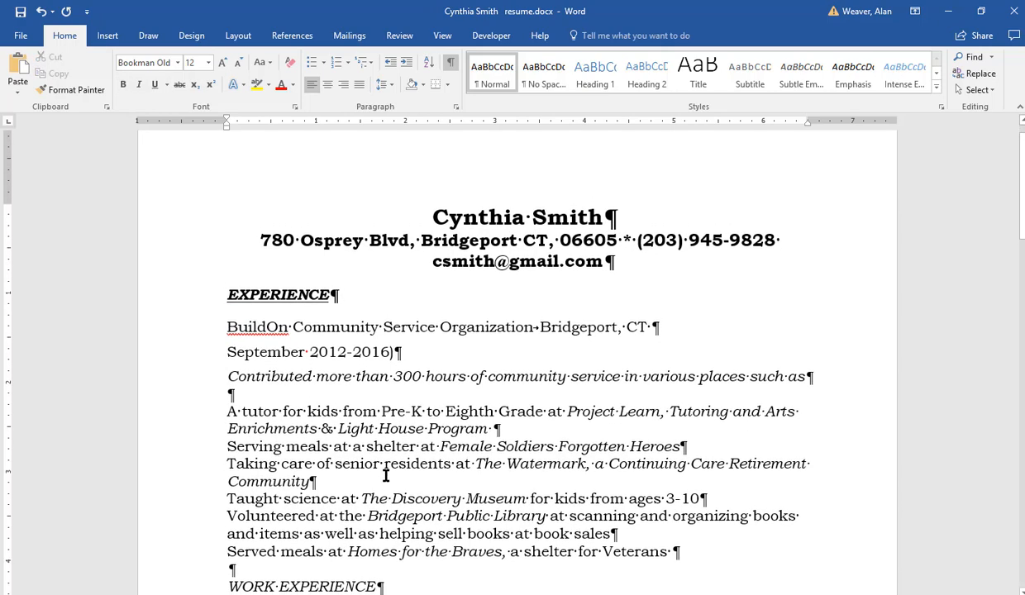
{"action": "scroll", "coordinate": [386, 475], "scroll_direction": "down", "scroll_amount": 1}
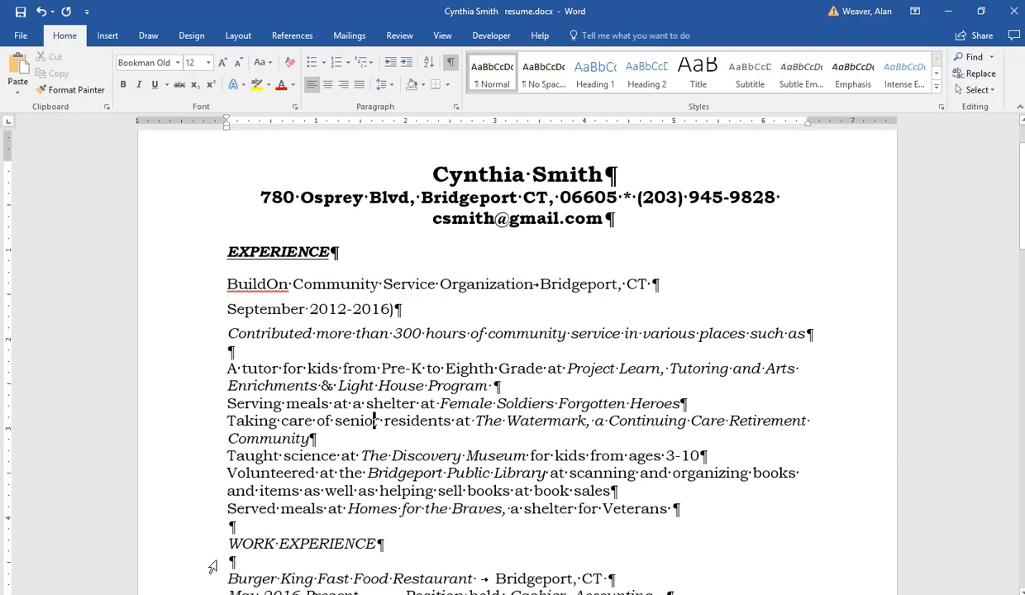
{"action": "left_click", "coordinate": [193, 541]}
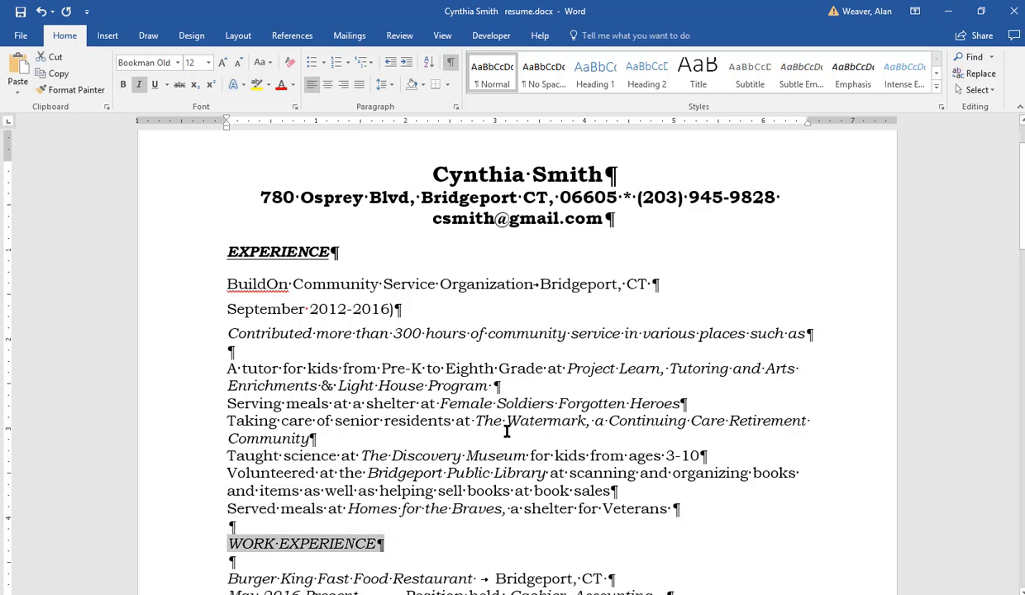
{"action": "key", "text": "ctrl+b"}
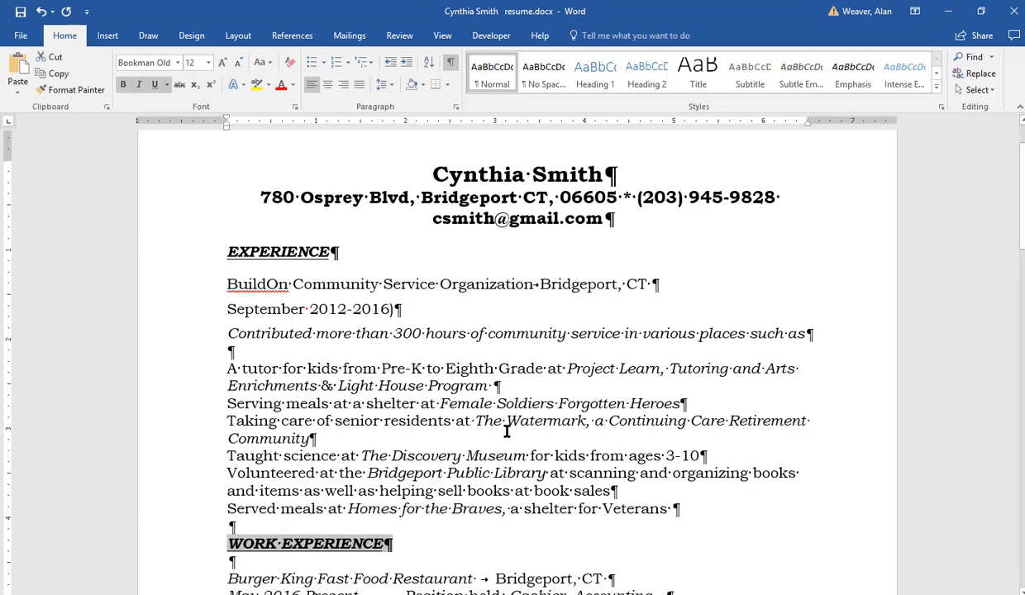
Step: Format the EDUCATION and EXTRACURRICULAR ACTIVITIES headings together as bold and underlined
{"action": "scroll", "coordinate": [507, 431], "scroll_direction": "down", "scroll_amount": 5}
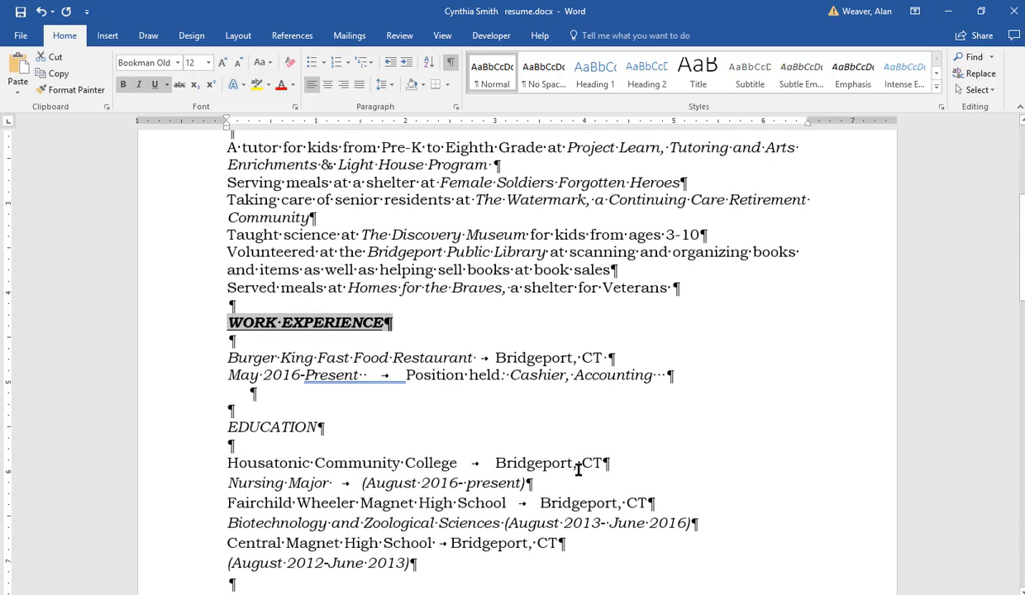
{"action": "scroll", "coordinate": [578, 469], "scroll_direction": "down", "scroll_amount": 1}
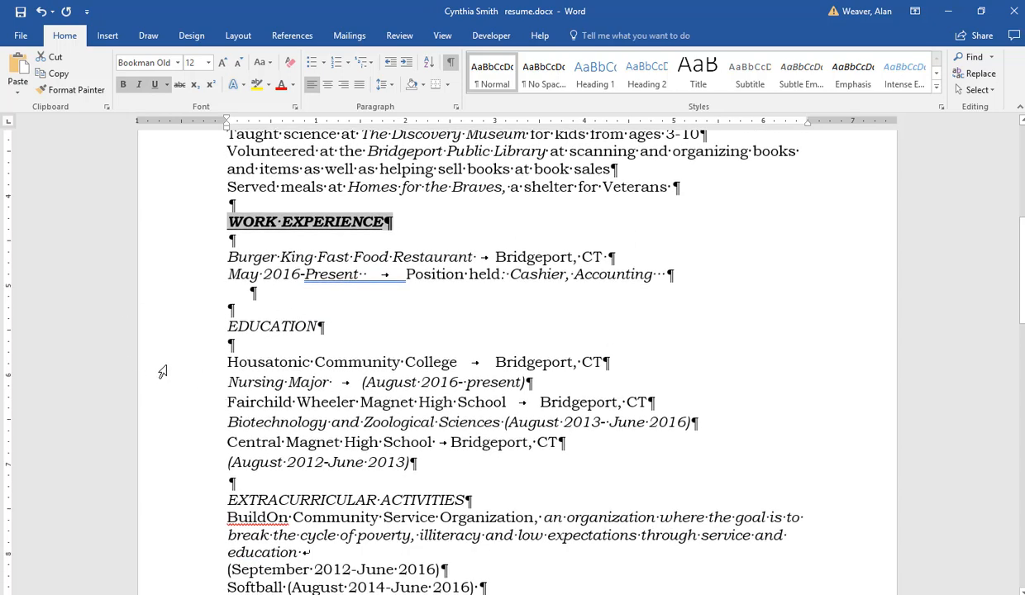
{"action": "left_click", "coordinate": [195, 330]}
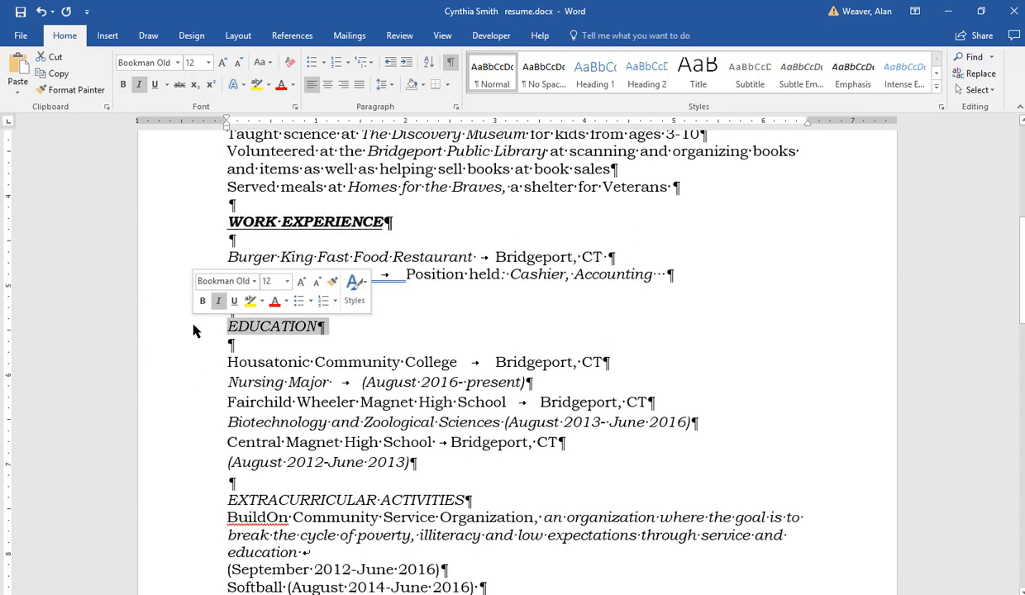
{"action": "left_click", "coordinate": [179, 503], "text": "ctrl"}
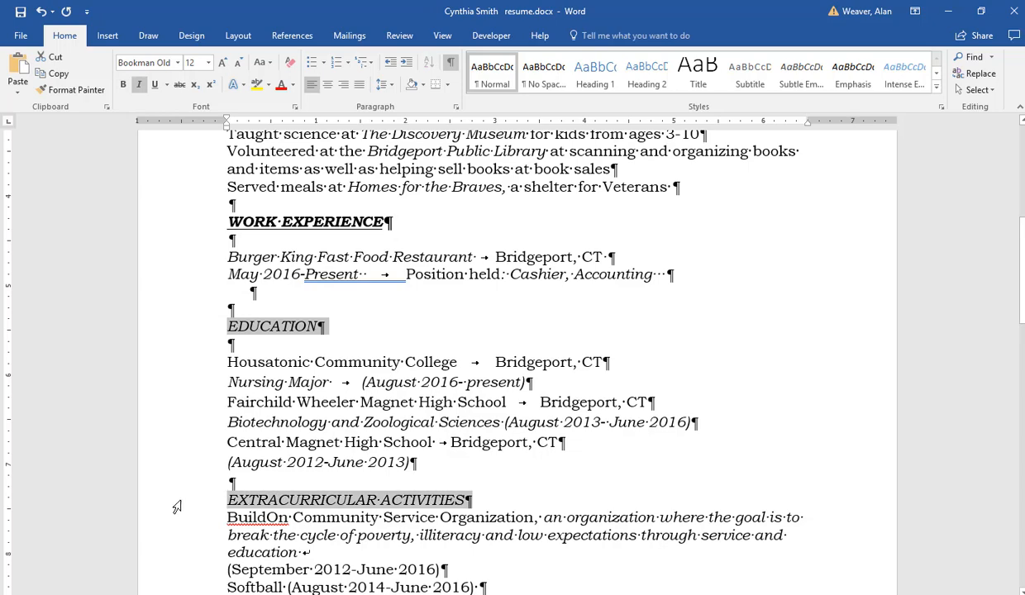
{"action": "scroll", "coordinate": [245, 533], "scroll_direction": "down", "scroll_amount": 8}
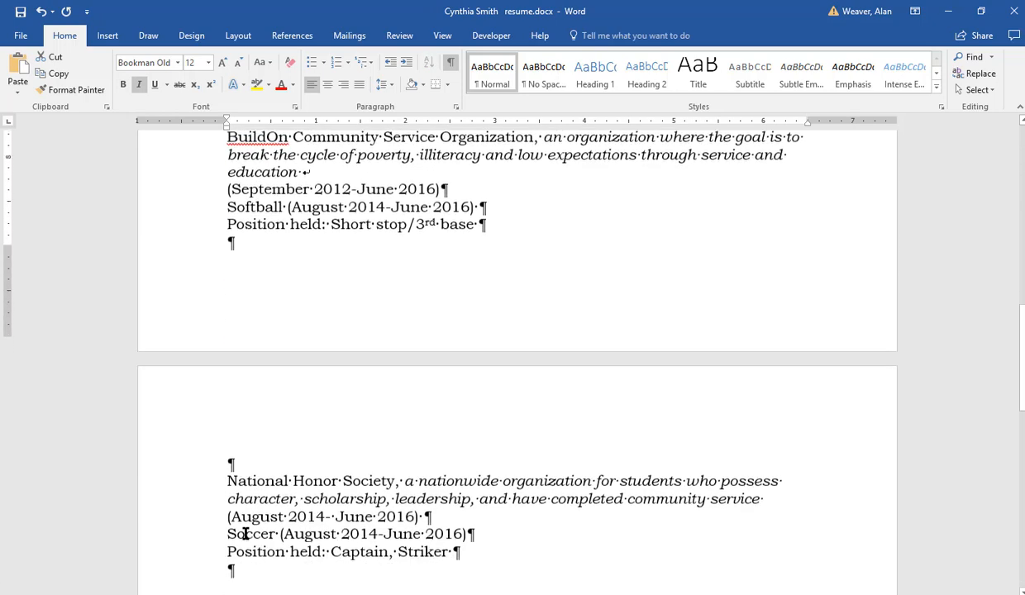
{"action": "scroll", "coordinate": [245, 533], "scroll_direction": "down", "scroll_amount": 3}
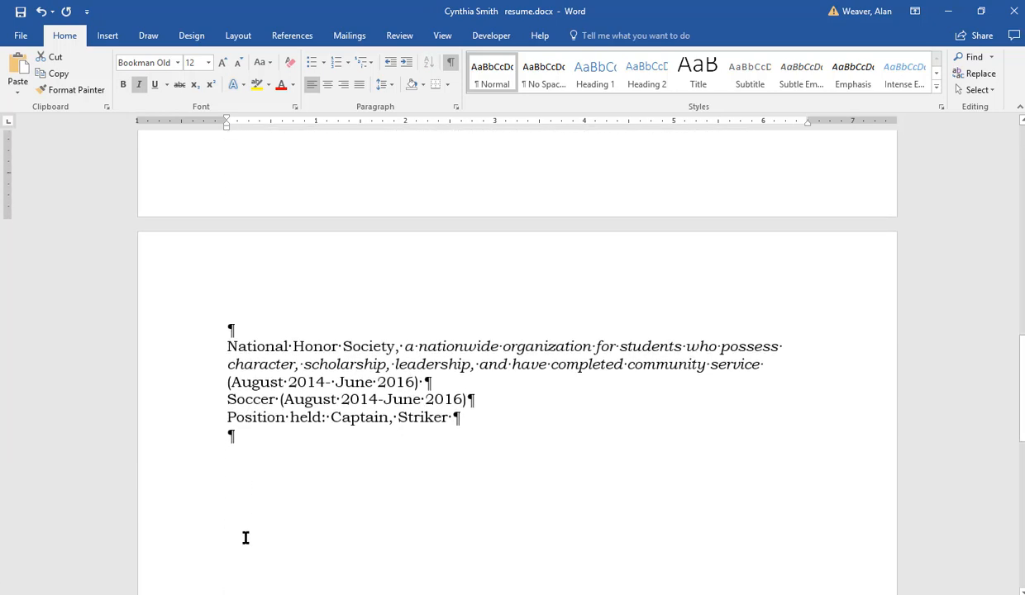
{"action": "scroll", "coordinate": [246, 539], "scroll_direction": "up", "scroll_amount": 4}
{"action": "key", "text": "ctrl+u"}
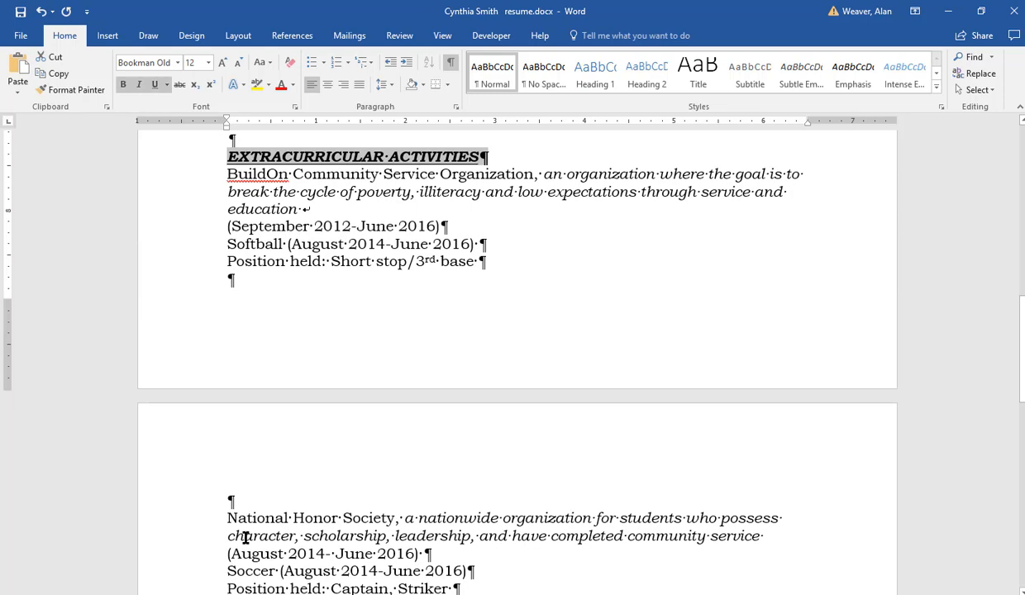
{"action": "scroll", "coordinate": [927, 582], "scroll_direction": "up", "scroll_amount": 10}
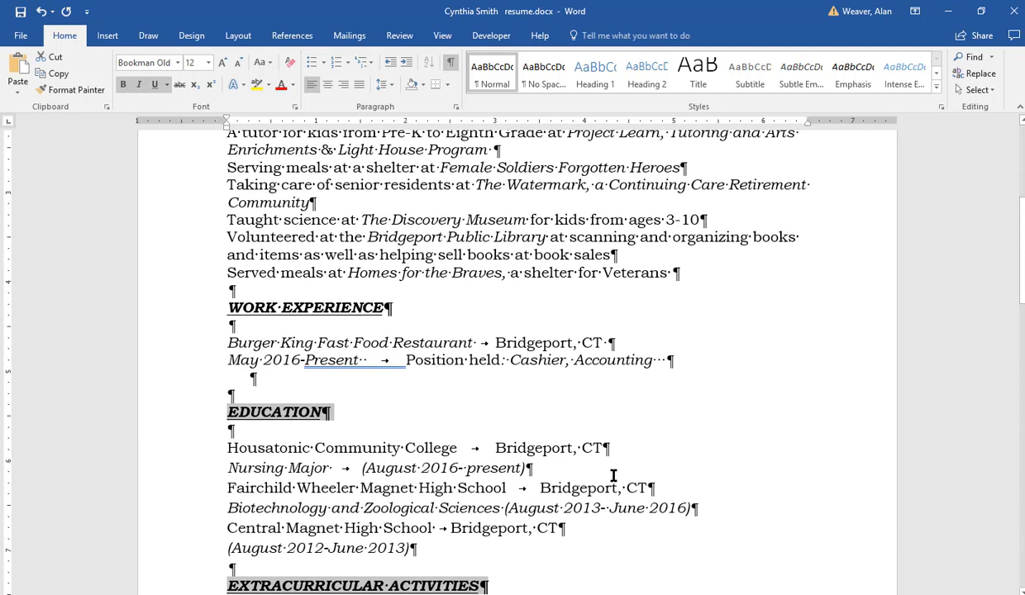
{"action": "scroll", "coordinate": [613, 467], "scroll_direction": "up", "scroll_amount": 4}
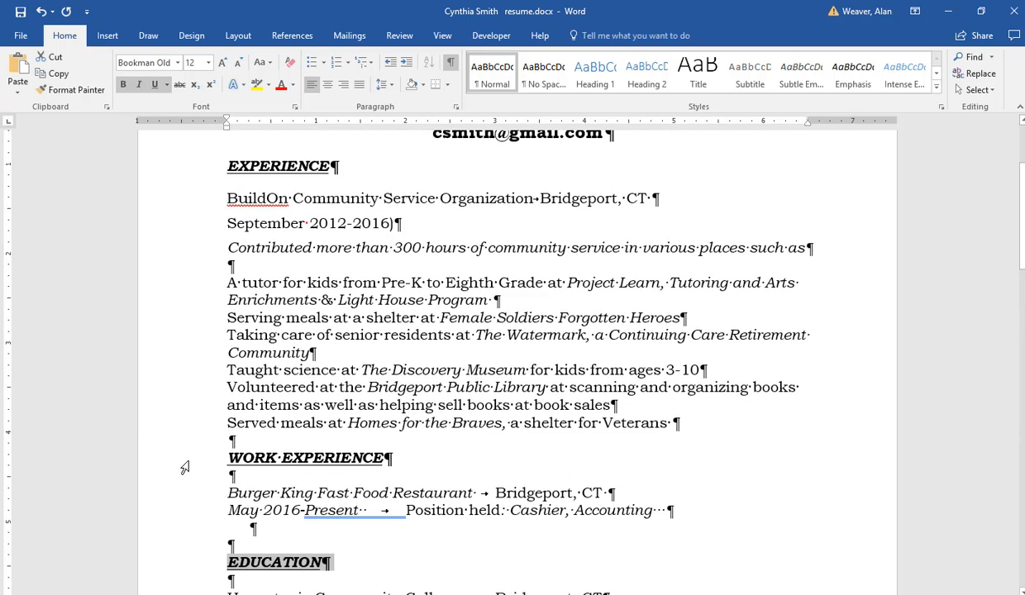
Step: Expand the character spacing of the EXPERIENCE, WORK EXPERIENCE, EDUCATION and EXTRACURRICULAR ACTIVITIES headings by 3.5 pt
{"action": "left_click", "coordinate": [207, 173], "text": "ctrl"}
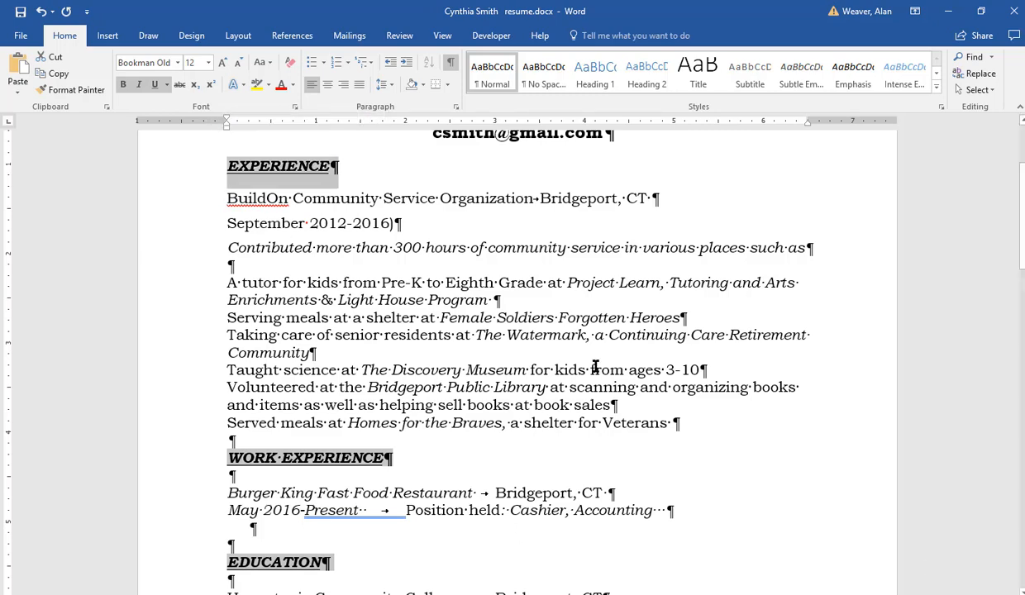
{"action": "left_click", "coordinate": [295, 109]}
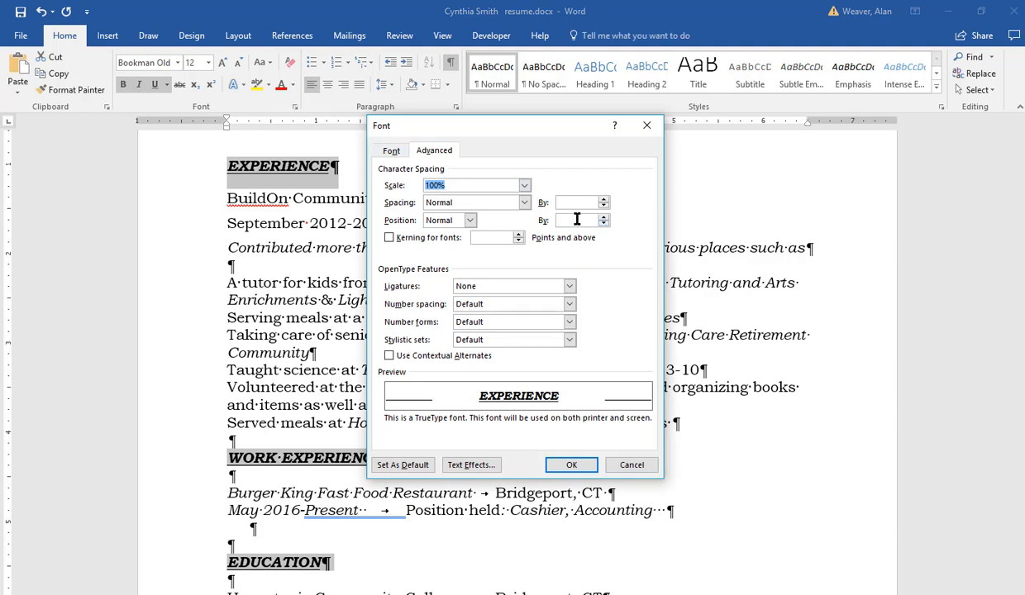
{"action": "left_click", "coordinate": [421, 150]}
{"action": "left_click", "coordinate": [565, 203]}
{"action": "type", "text": "3"}
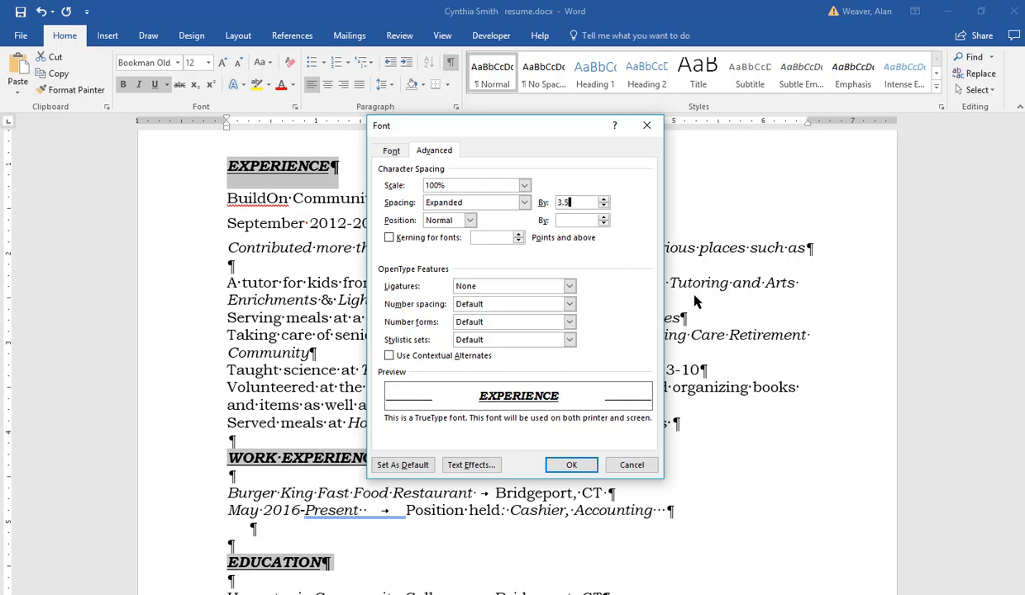
{"action": "type", "text": ".5"}
{"action": "key", "text": "Return"}
{"action": "left_click", "coordinate": [502, 337]}
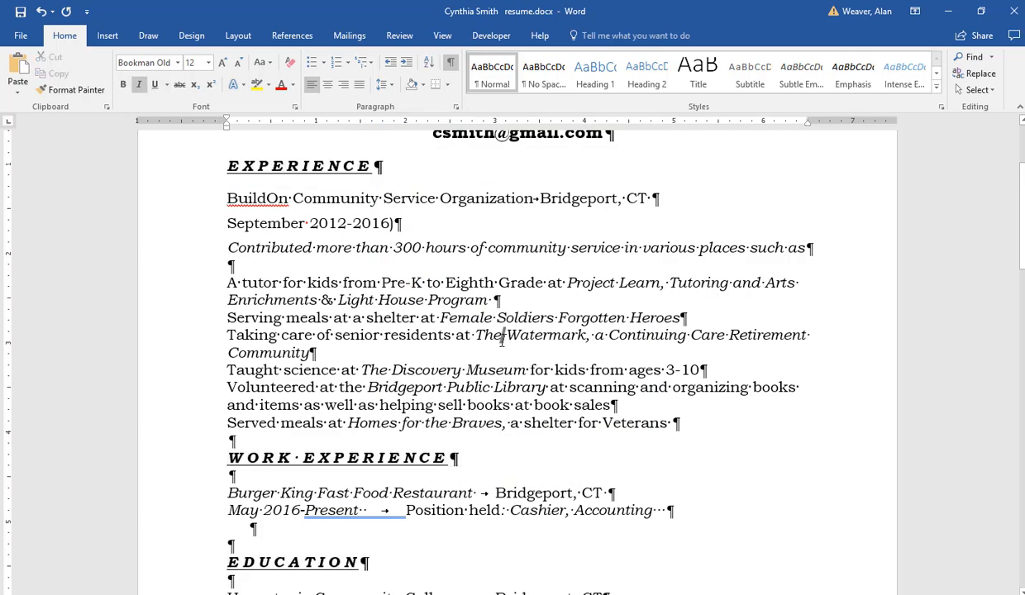
Step: Expand the character spacing of the applicant's name line by 5 pt
{"action": "scroll", "coordinate": [502, 339], "scroll_direction": "up", "scroll_amount": 3}
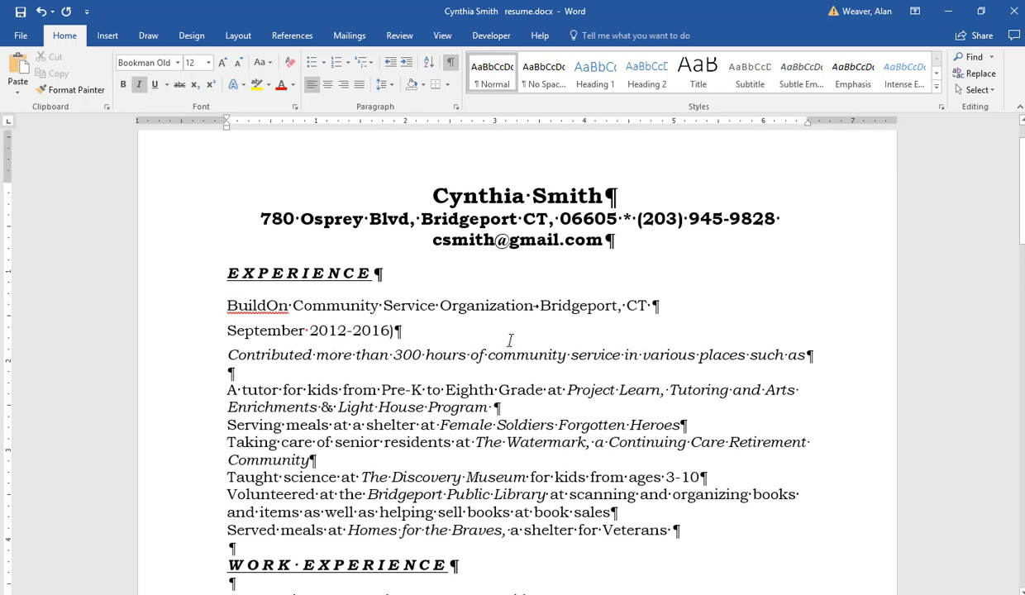
{"action": "left_click_drag", "start_coordinate": [421, 192], "coordinate": [606, 202]}
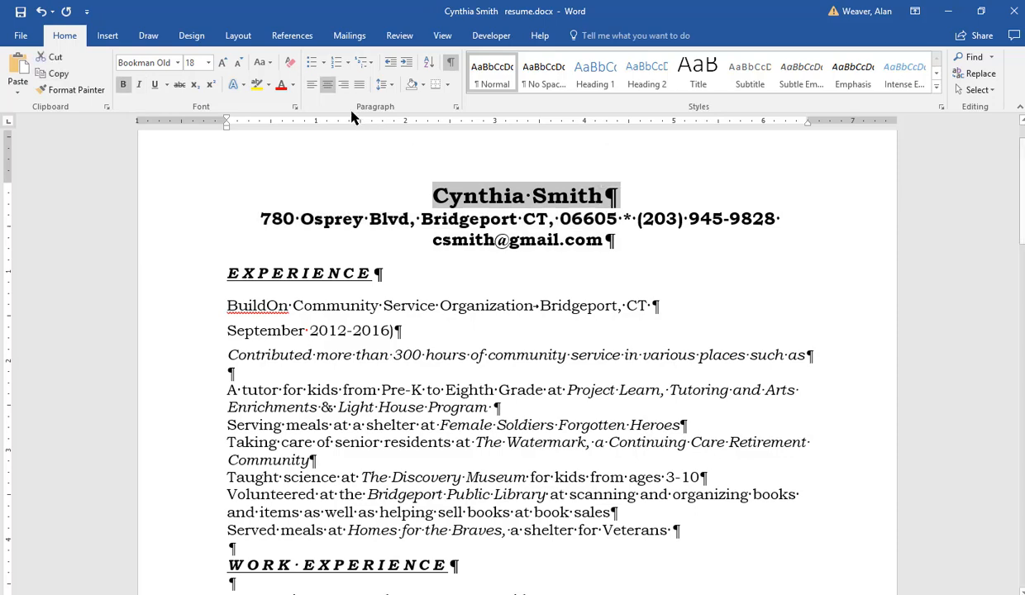
{"action": "left_click", "coordinate": [295, 107]}
{"action": "left_click", "coordinate": [574, 202]}
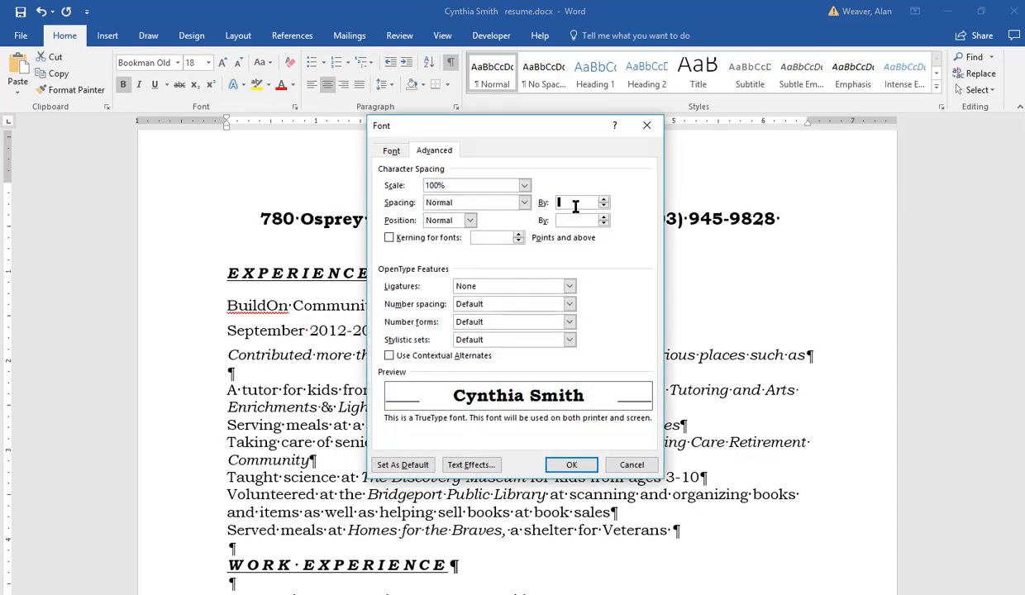
{"action": "type", "text": "5"}
{"action": "key", "text": "Return"}
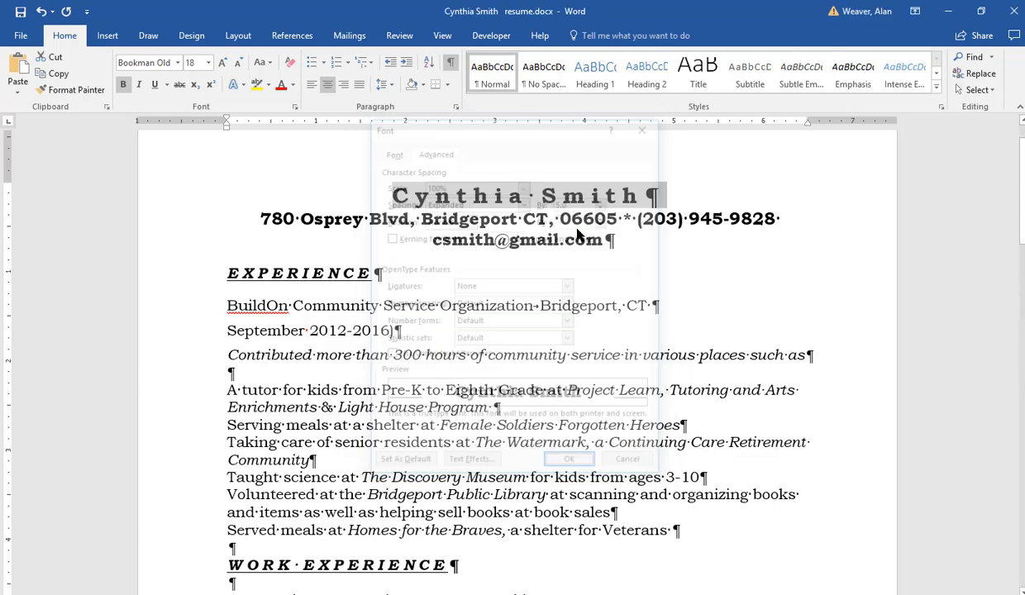
{"action": "left_click", "coordinate": [703, 253]}
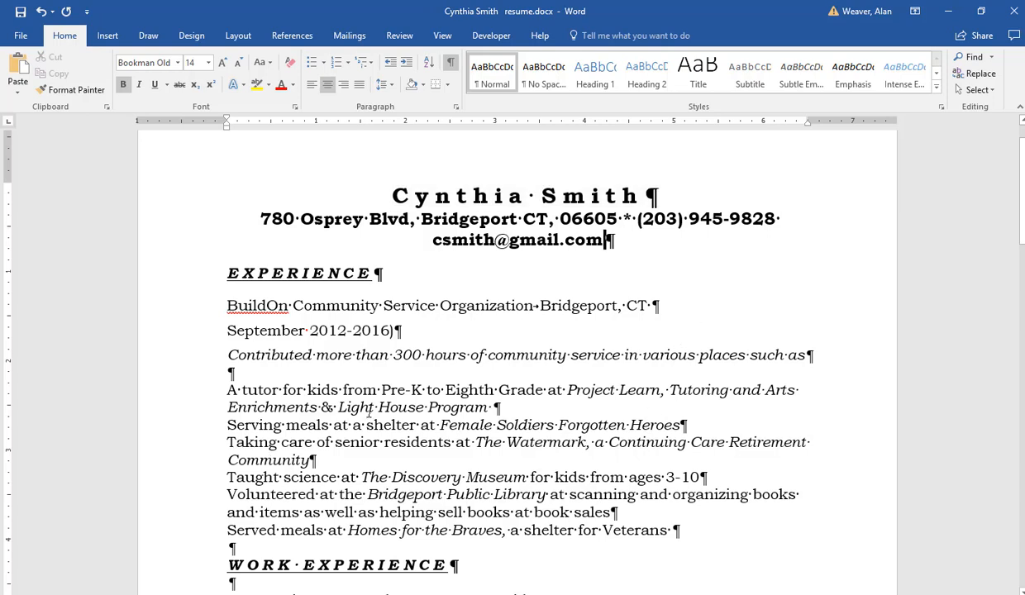
Step: Turn the six volunteer activities under EXPERIENCE into a square-bulleted list and decrease its indent by one level
{"action": "left_click_drag", "start_coordinate": [287, 389], "coordinate": [297, 390]}
{"action": "left_click_drag", "start_coordinate": [303, 426], "coordinate": [338, 530]}
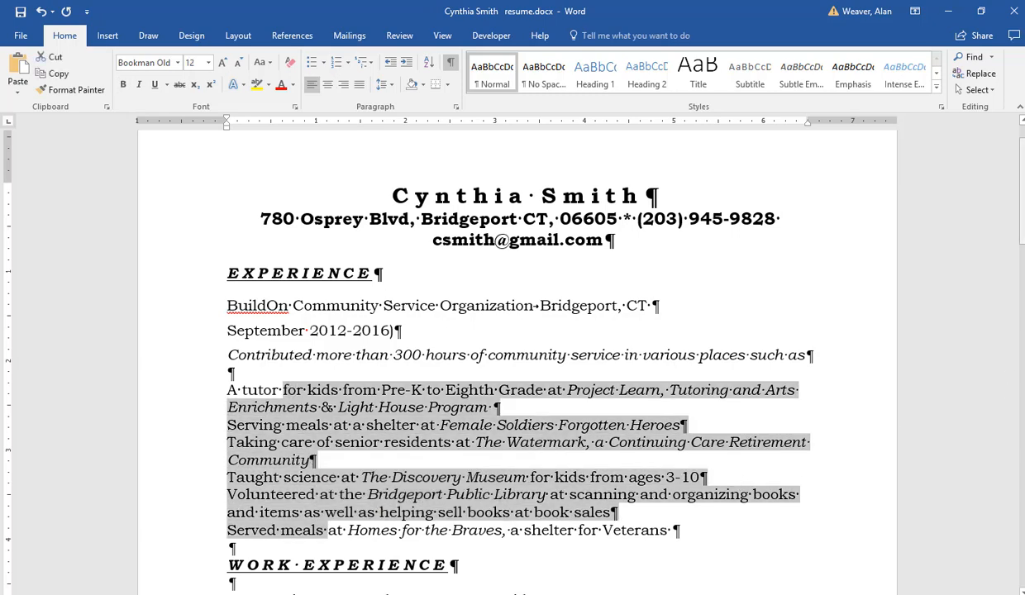
{"action": "left_click_drag", "start_coordinate": [1022, 197], "coordinate": [1022, 224]}
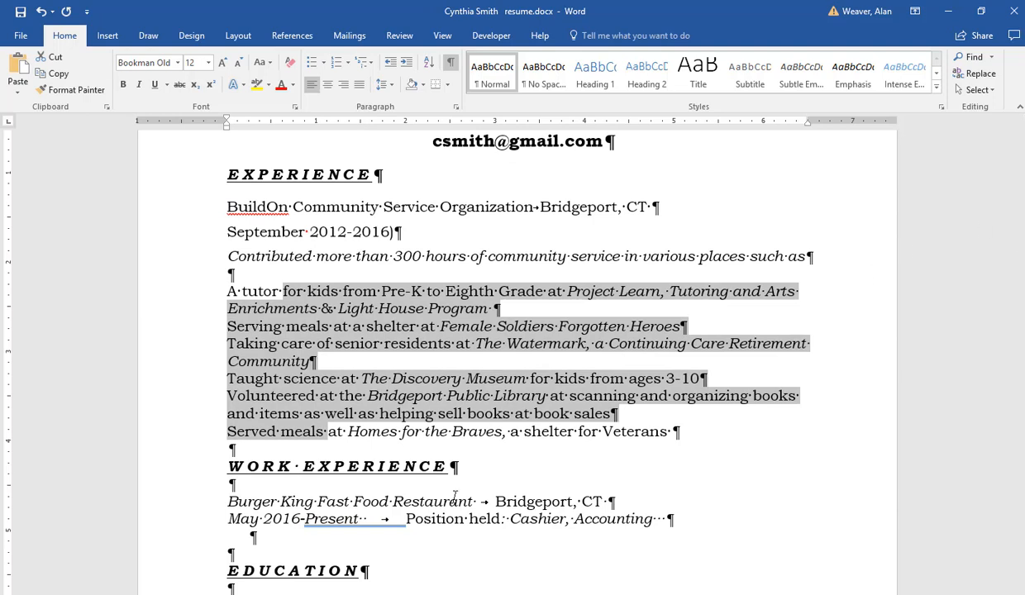
{"action": "left_click", "coordinate": [322, 65]}
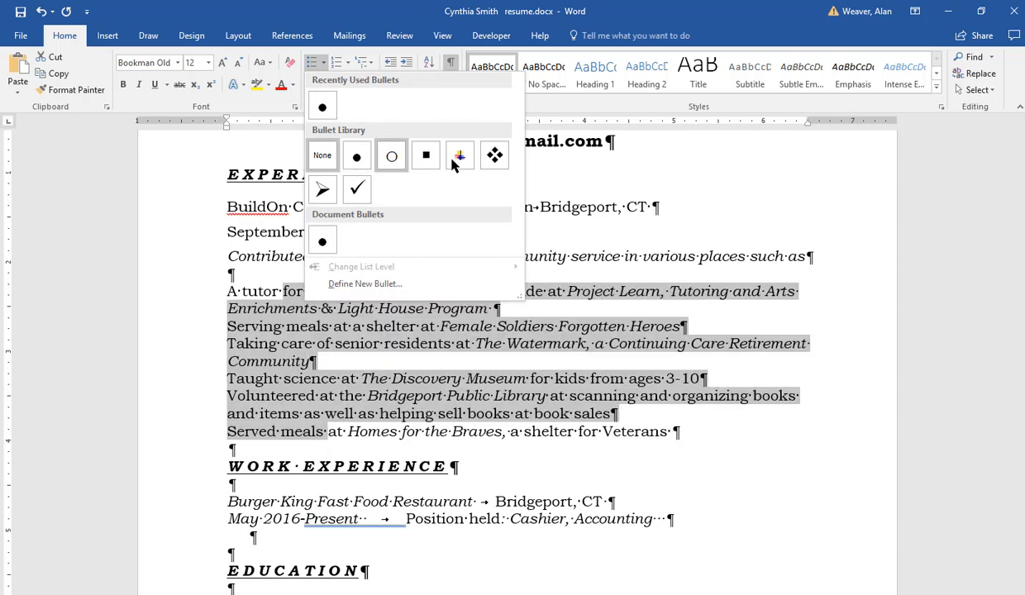
{"action": "left_click", "coordinate": [426, 156]}
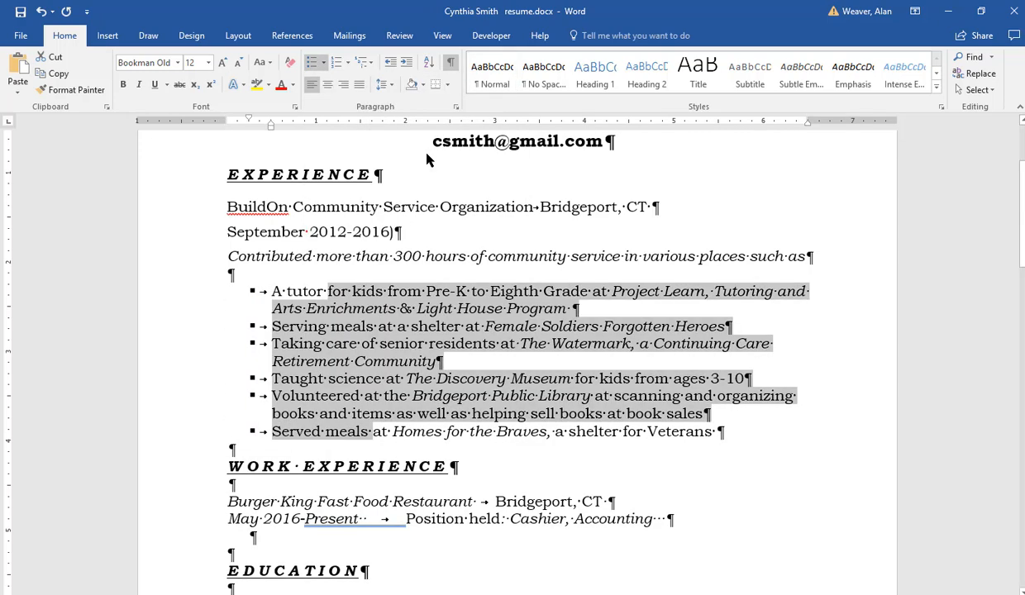
{"action": "left_click", "coordinate": [390, 66]}
{"action": "left_click", "coordinate": [413, 360]}
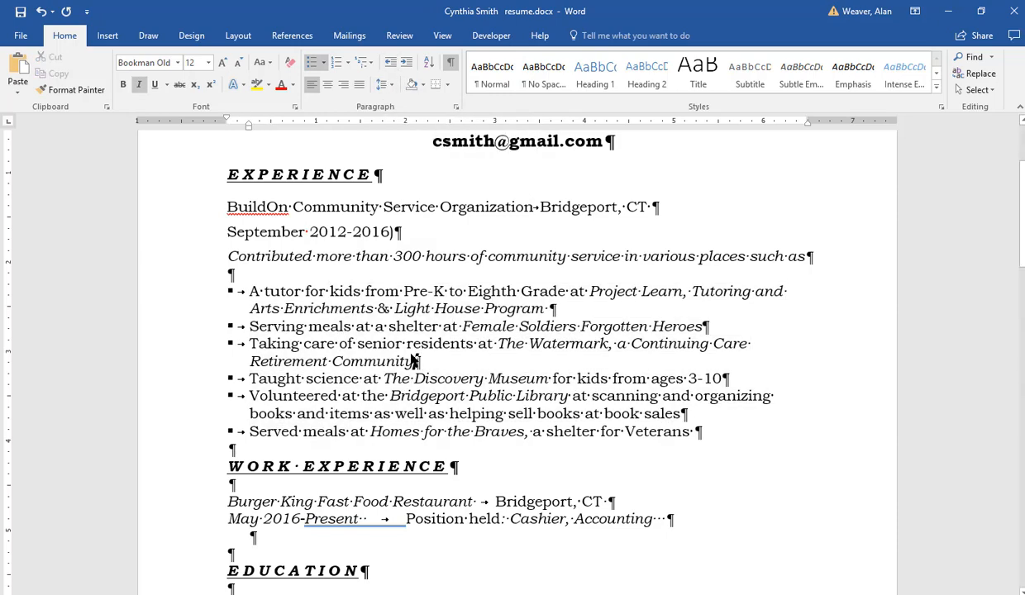
Step: Set the document's top and bottom page margins to 0.5 inch
{"action": "scroll", "coordinate": [414, 361], "scroll_direction": "down", "scroll_amount": 4}
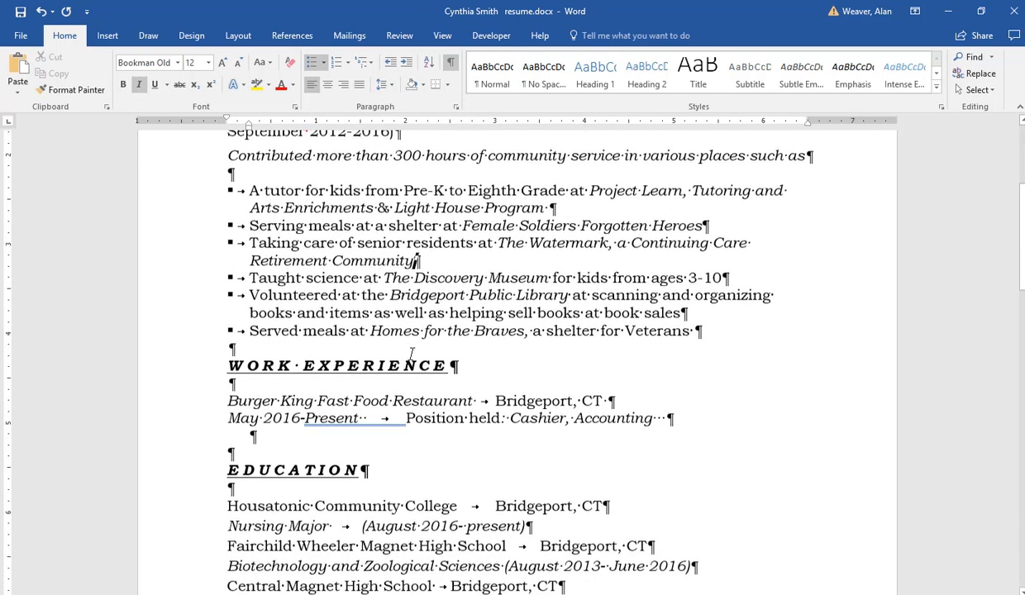
{"action": "scroll", "coordinate": [411, 354], "scroll_direction": "down", "scroll_amount": 10}
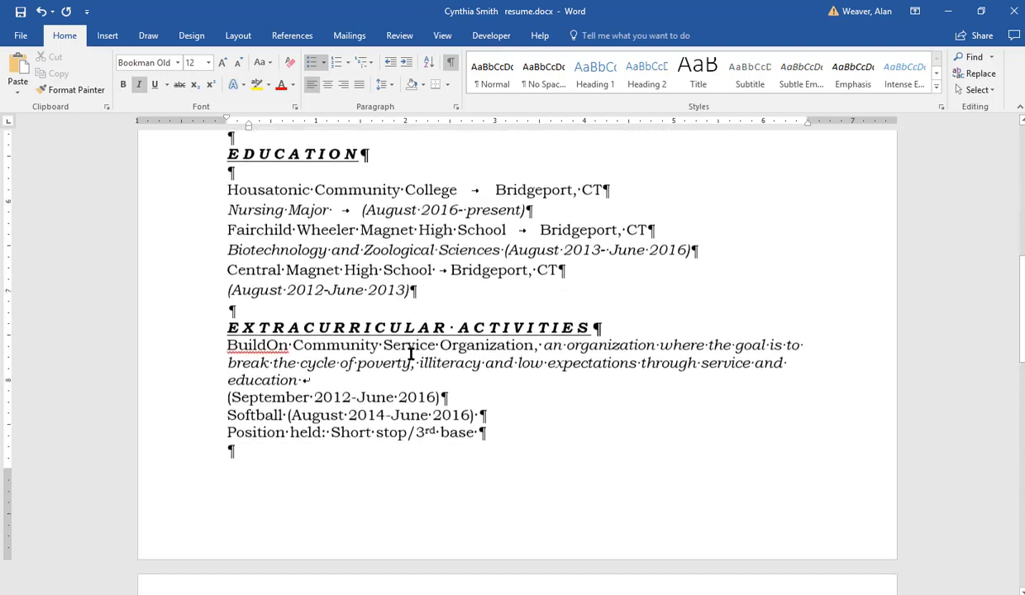
{"action": "scroll", "coordinate": [411, 354], "scroll_direction": "down", "scroll_amount": 6}
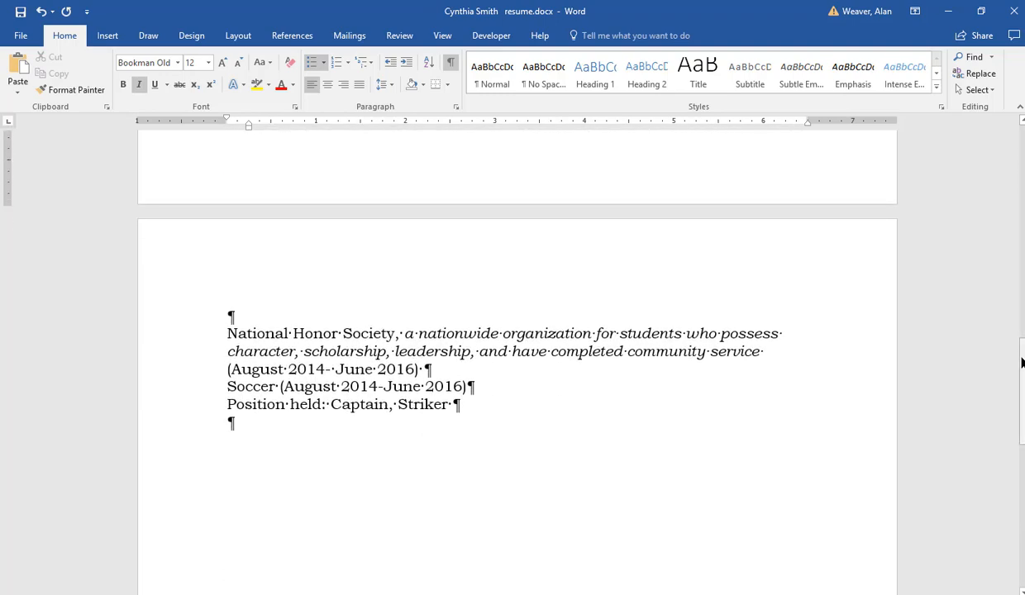
{"action": "left_click_drag", "start_coordinate": [1023, 379], "coordinate": [1023, 151]}
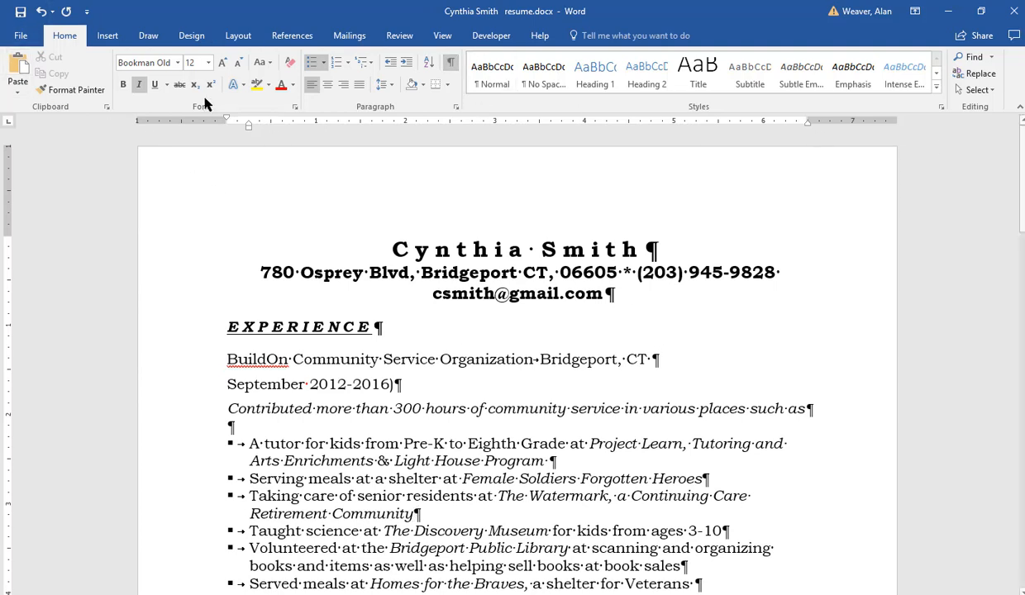
{"action": "left_click", "coordinate": [239, 35]}
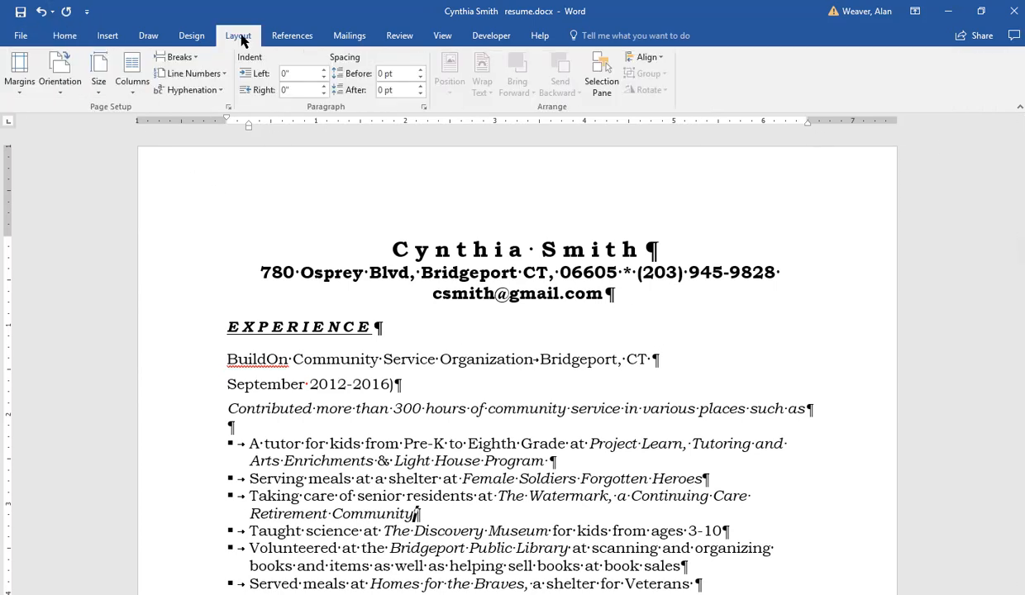
{"action": "left_click", "coordinate": [15, 91]}
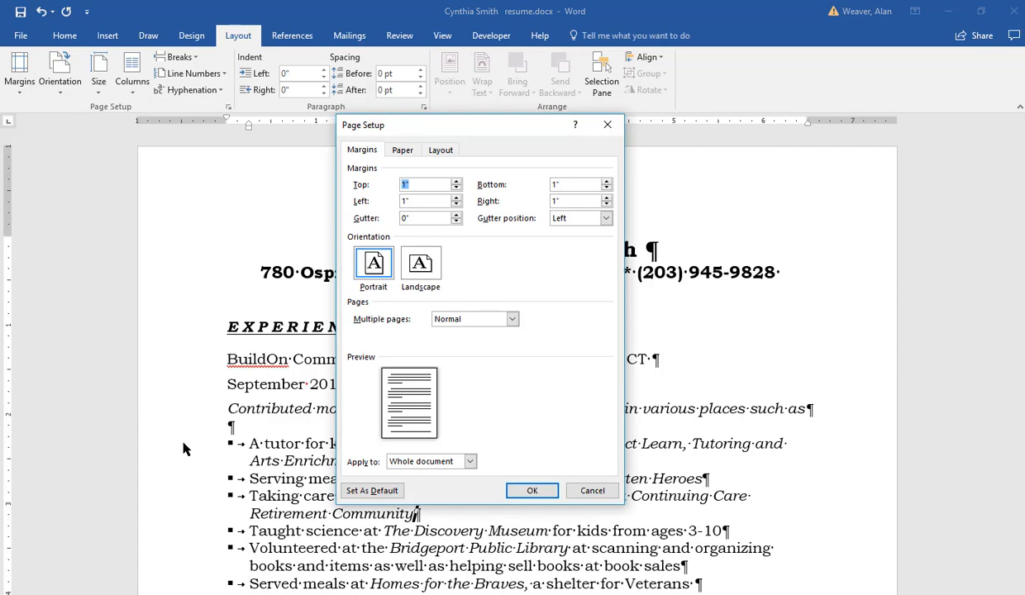
{"action": "key", "text": "Tab"}
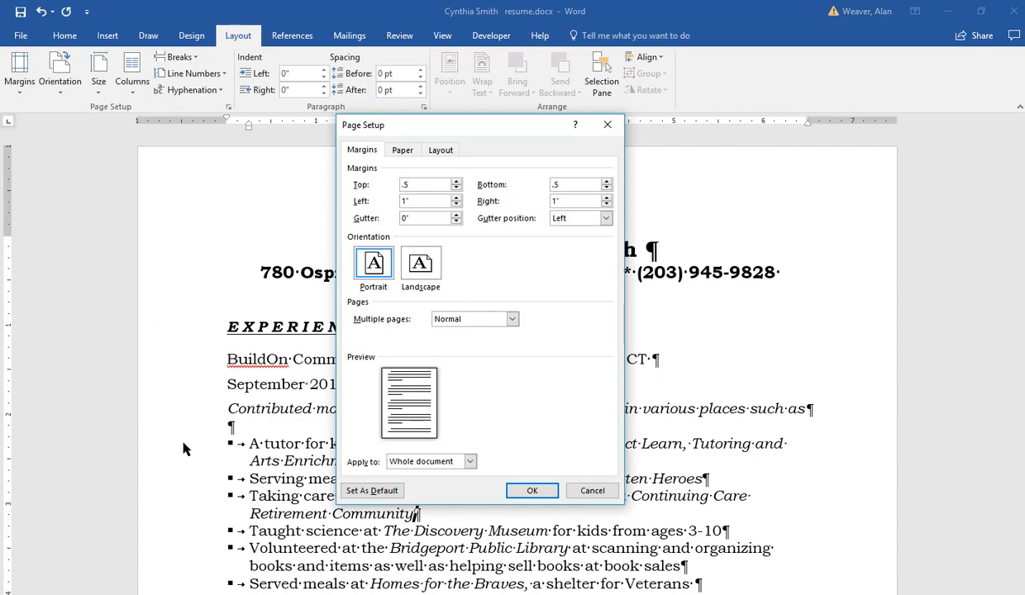
{"action": "key", "text": "Return"}
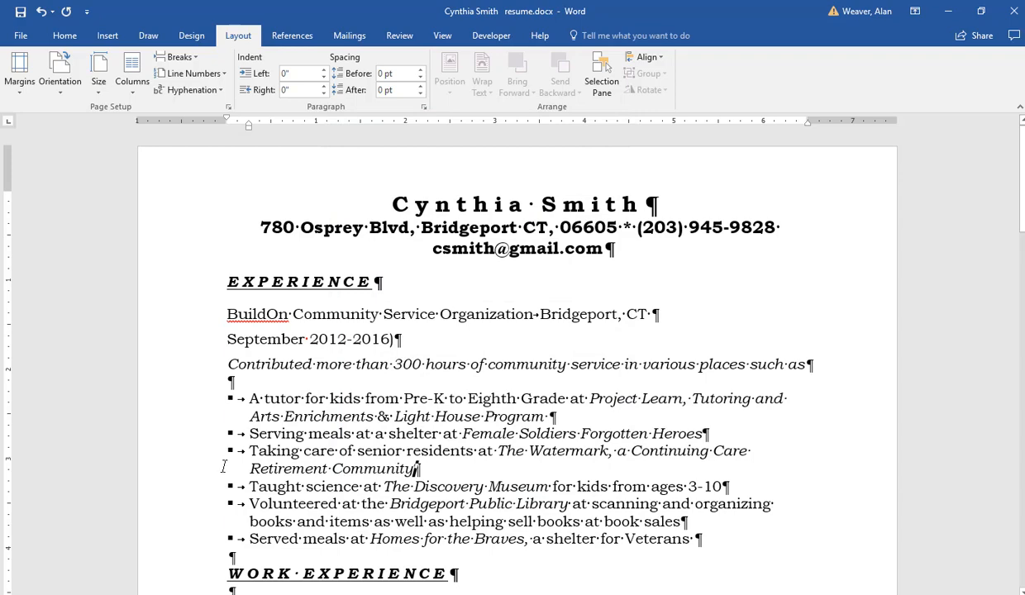
Step: Delete the stray closing parenthesis after "September 2012-2016" in the EXPERIENCE section
{"action": "scroll", "coordinate": [412, 515], "scroll_direction": "down", "scroll_amount": 2}
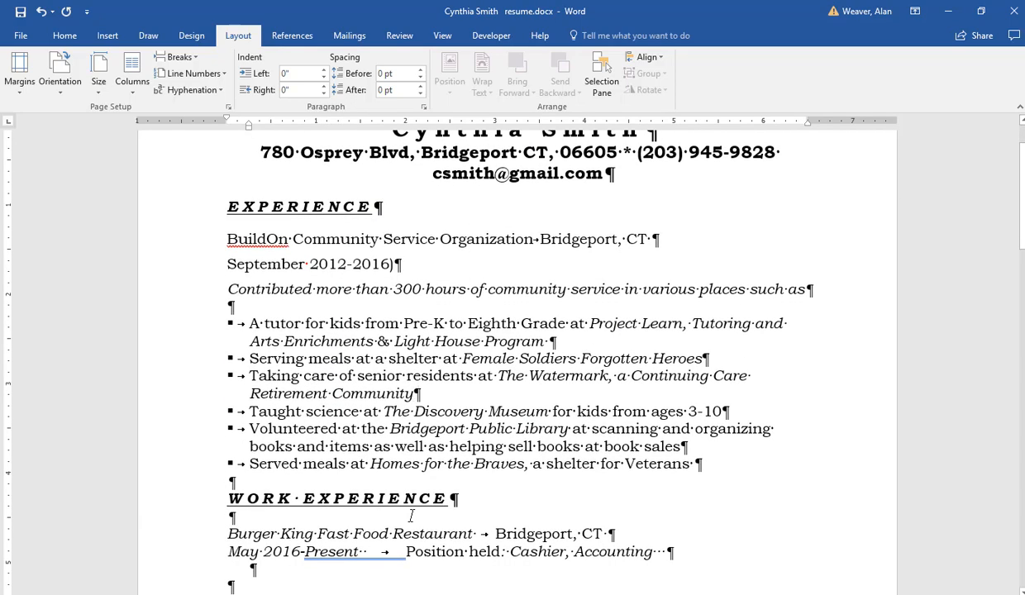
{"action": "scroll", "coordinate": [412, 516], "scroll_direction": "down", "scroll_amount": 1}
{"action": "scroll", "coordinate": [411, 515], "scroll_direction": "down", "scroll_amount": 1}
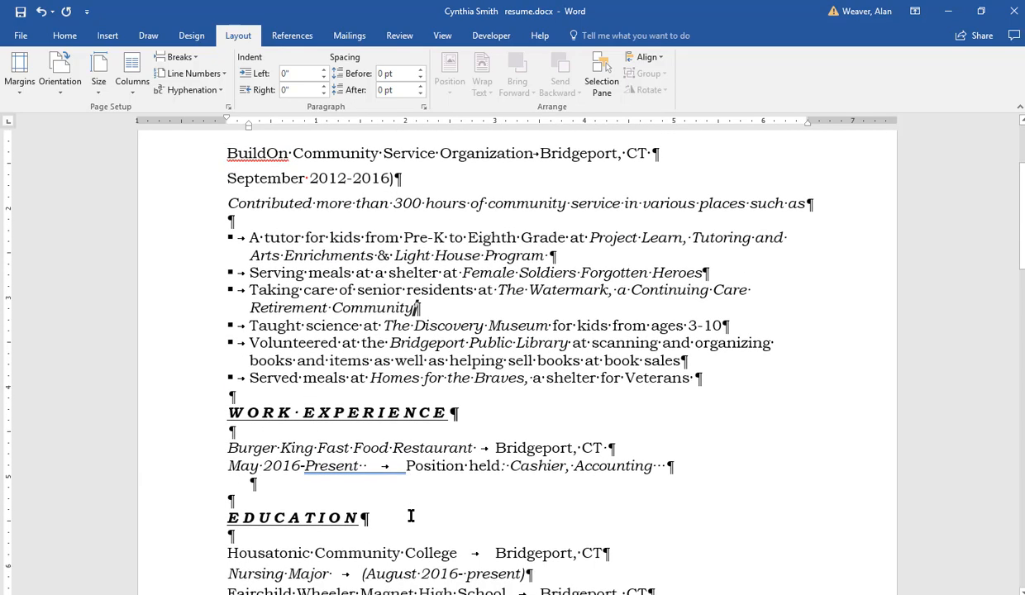
{"action": "scroll", "coordinate": [411, 515], "scroll_direction": "up", "scroll_amount": 2}
{"action": "scroll", "coordinate": [412, 515], "scroll_direction": "up", "scroll_amount": 1}
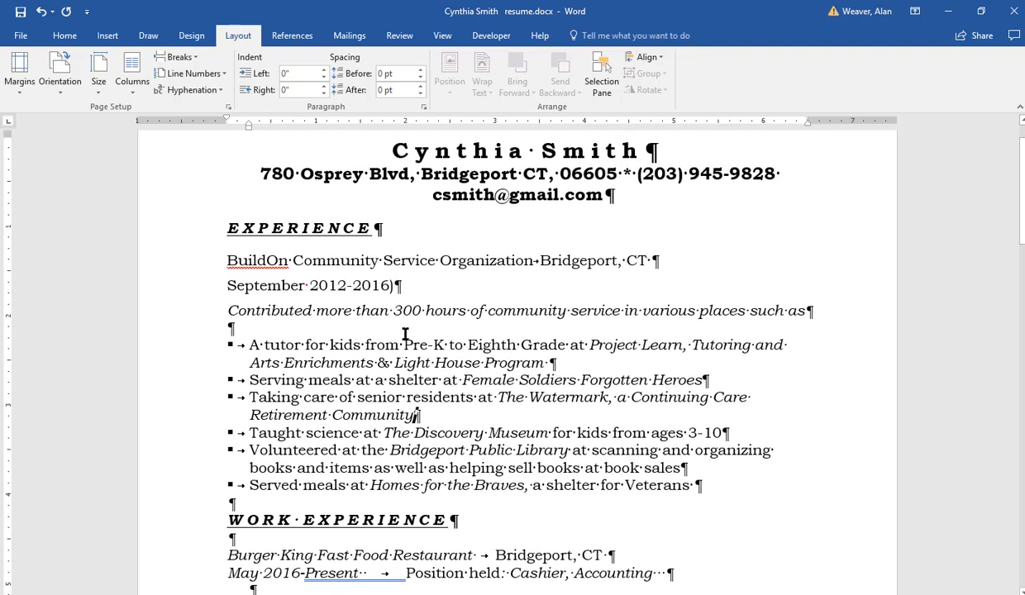
{"action": "left_click", "coordinate": [392, 287]}
{"action": "key", "text": "BackSpace"}
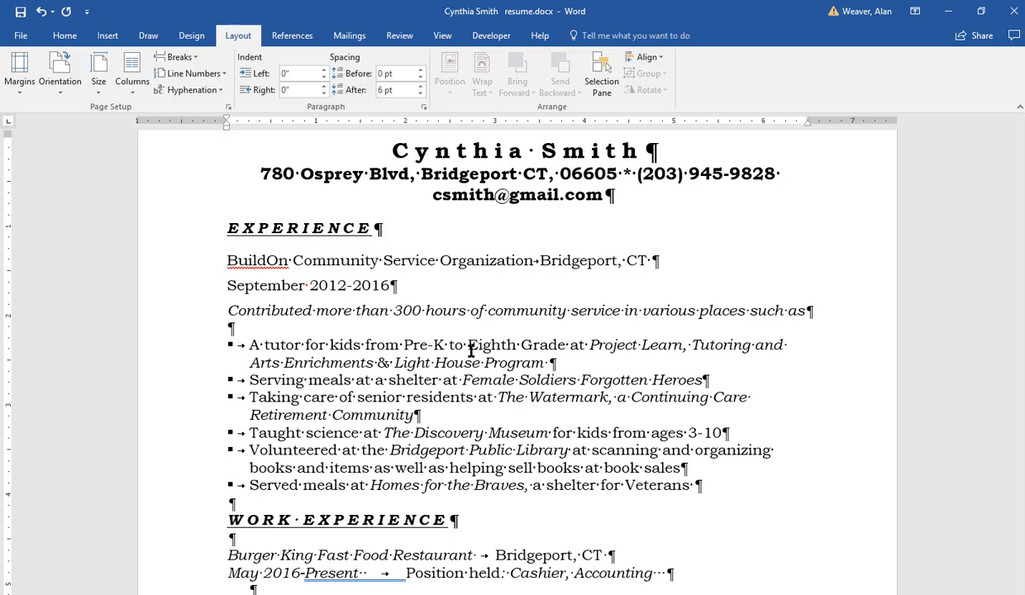
Step: Make the BuildOn Community Service Organization line and the September 2012-2016 line bold
{"action": "key", "text": "Up"}
{"action": "key", "text": "shift+Down"}
{"action": "key", "text": "shift+Down"}
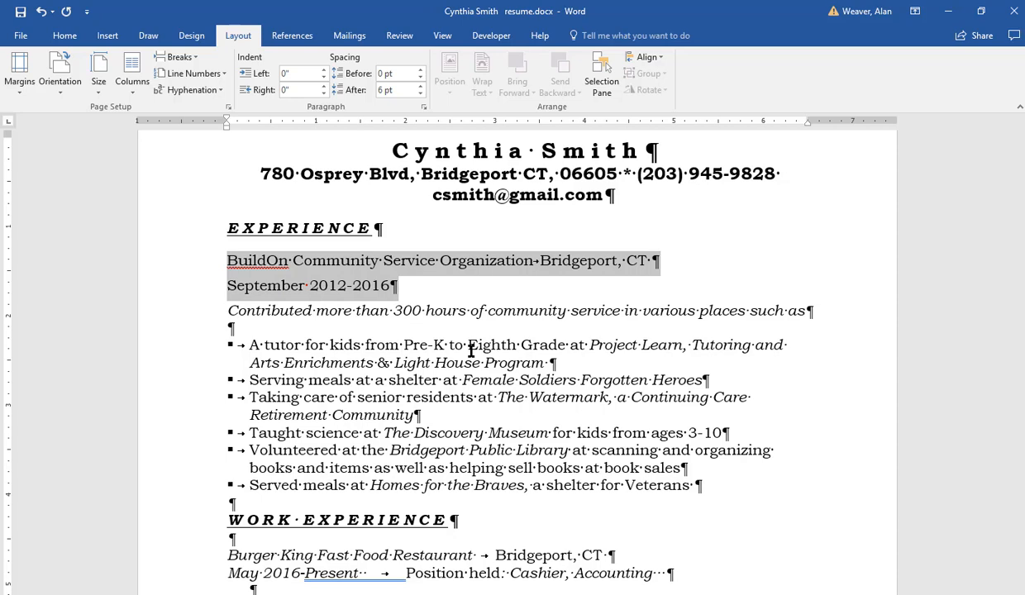
{"action": "key", "text": "ctrl+b"}
{"action": "key", "text": "Down"}
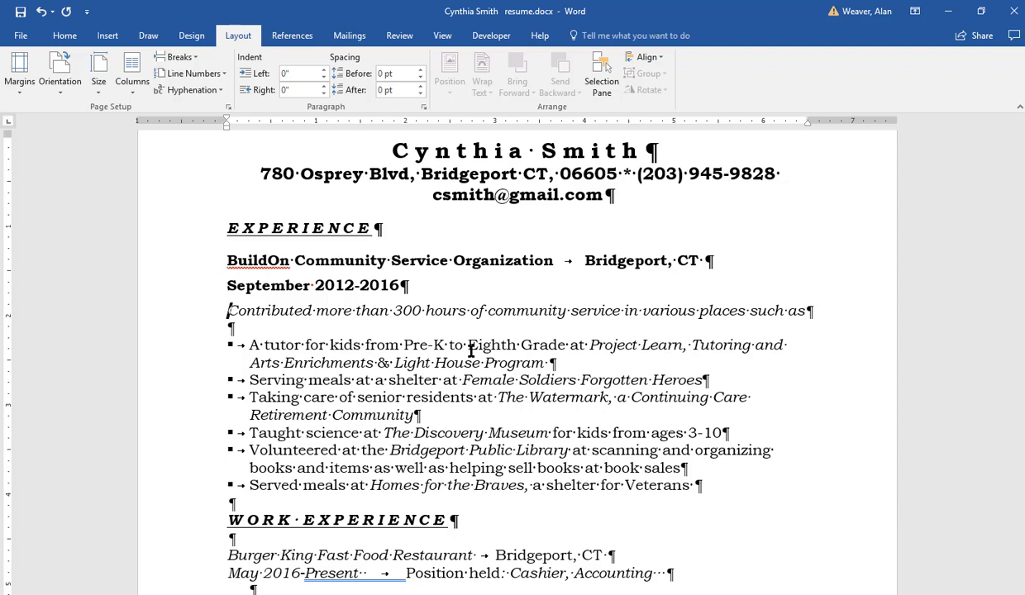
Step: Change "Veterans" to lowercase "veterans" in the last bullet of the EXPERIENCE section
{"action": "key", "text": "Down"}
{"action": "key", "text": "Down"}
{"action": "key", "text": "Down"}
{"action": "key", "text": "Down"}
{"action": "key", "text": "Down"}
{"action": "key", "text": "Down"}
{"action": "key", "text": "Down"}
{"action": "key", "text": "Down"}
{"action": "key", "text": "Down"}
{"action": "key", "text": "Down"}
{"action": "key", "text": "End"}
{"action": "key", "text": "ctrl+Left"}
{"action": "key", "text": "Delete"}
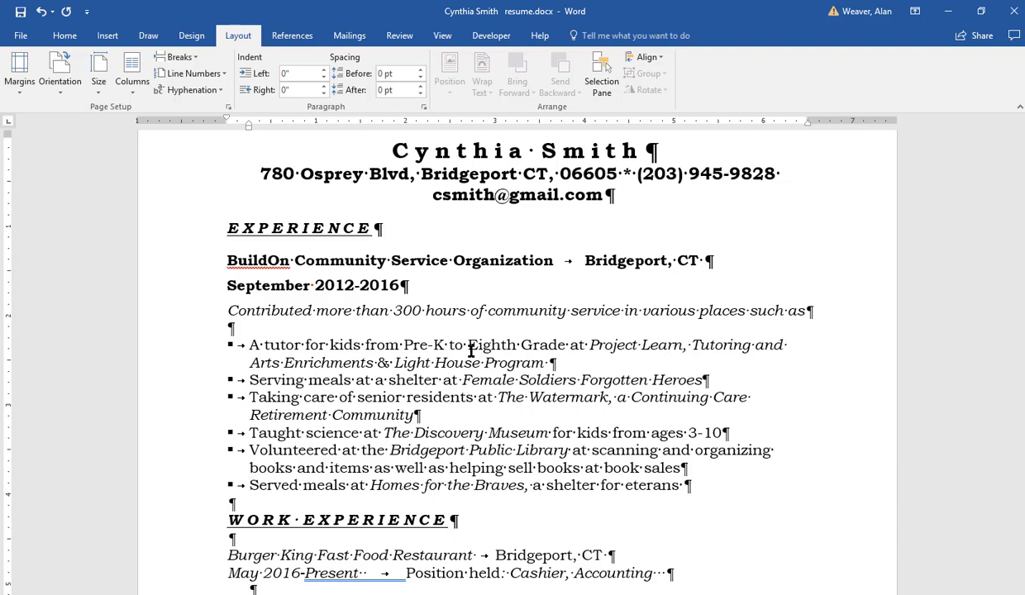
{"action": "type", "text": "v"}
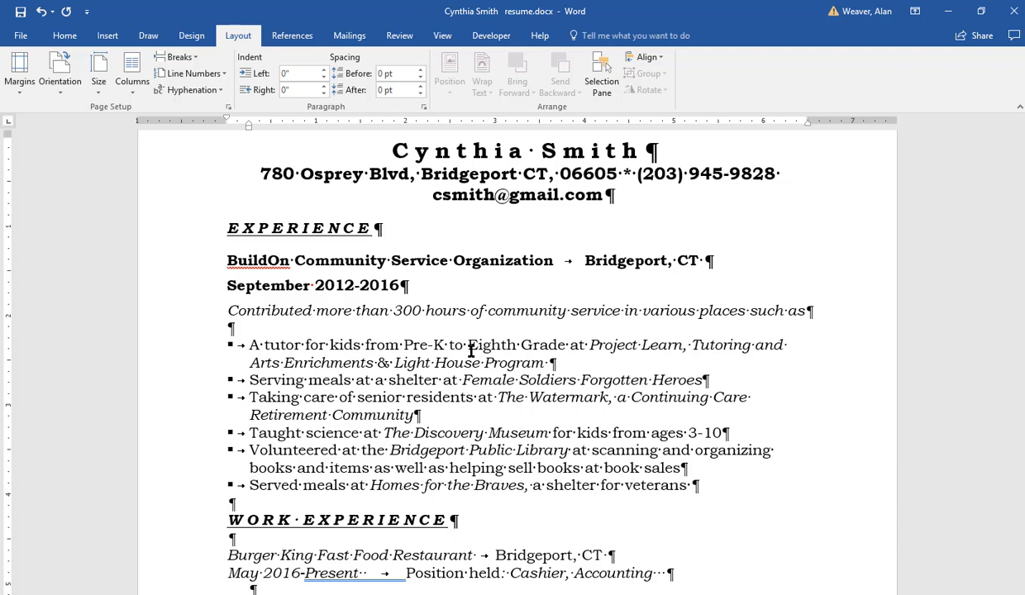
{"action": "key", "text": "Down"}
{"action": "key", "text": "Down"}
{"action": "key", "text": "Down"}
{"action": "key", "text": "Down"}
{"action": "key", "text": "Down"}
{"action": "key", "text": "Down"}
{"action": "key", "text": "Down"}
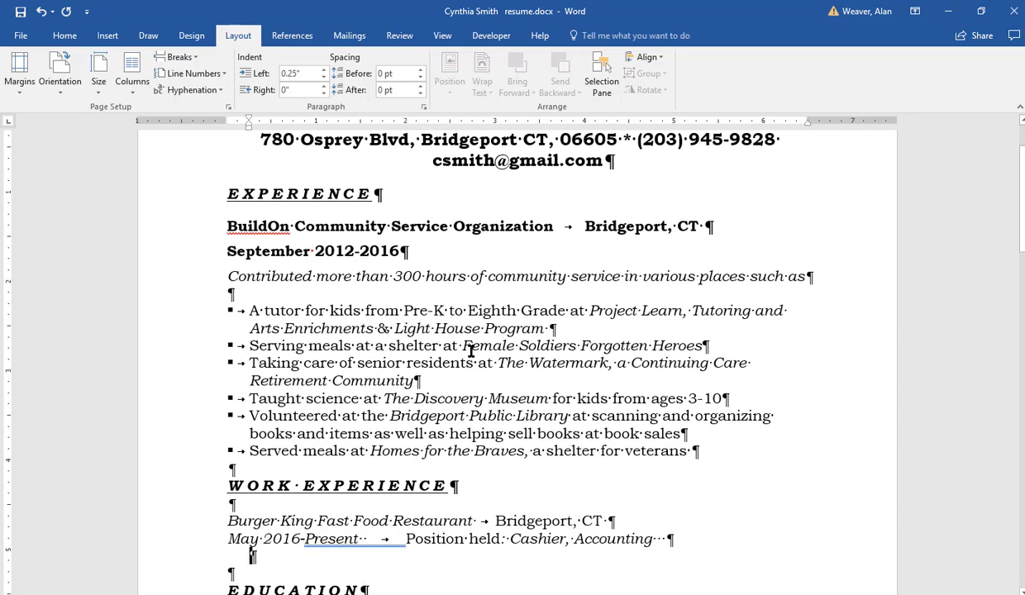
{"action": "key", "text": "Up"}
{"action": "key", "text": "Up"}
{"action": "key", "text": "Up"}
{"action": "key", "text": "Down"}
{"action": "key", "text": "Down"}
{"action": "key", "text": "Down"}
{"action": "key", "text": "Down"}
{"action": "key", "text": "Down"}
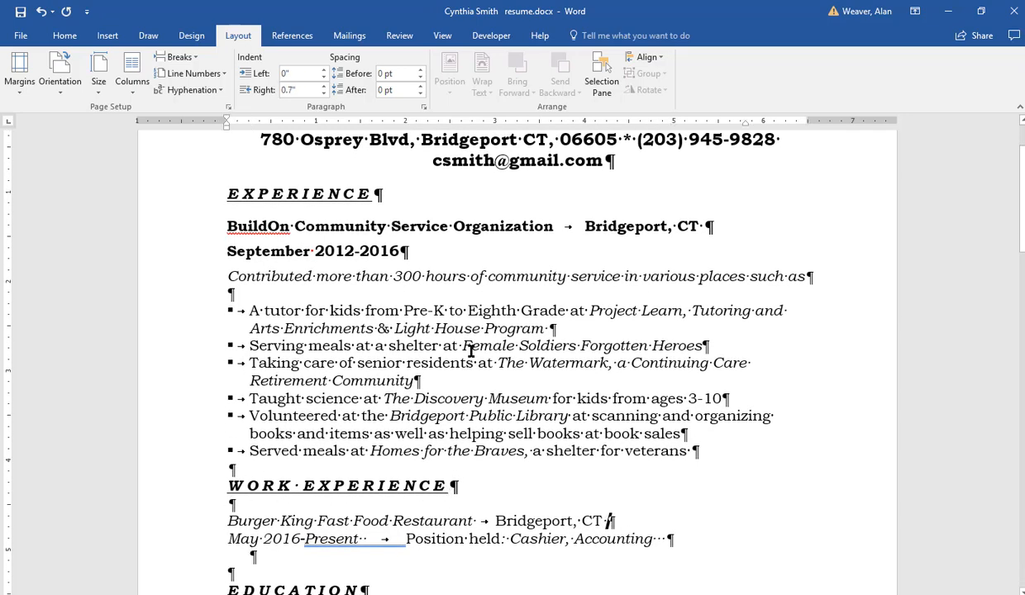
{"action": "key", "text": "Up"}
{"action": "key", "text": "Up"}
{"action": "key", "text": "Up"}
{"action": "key", "text": "Up"}
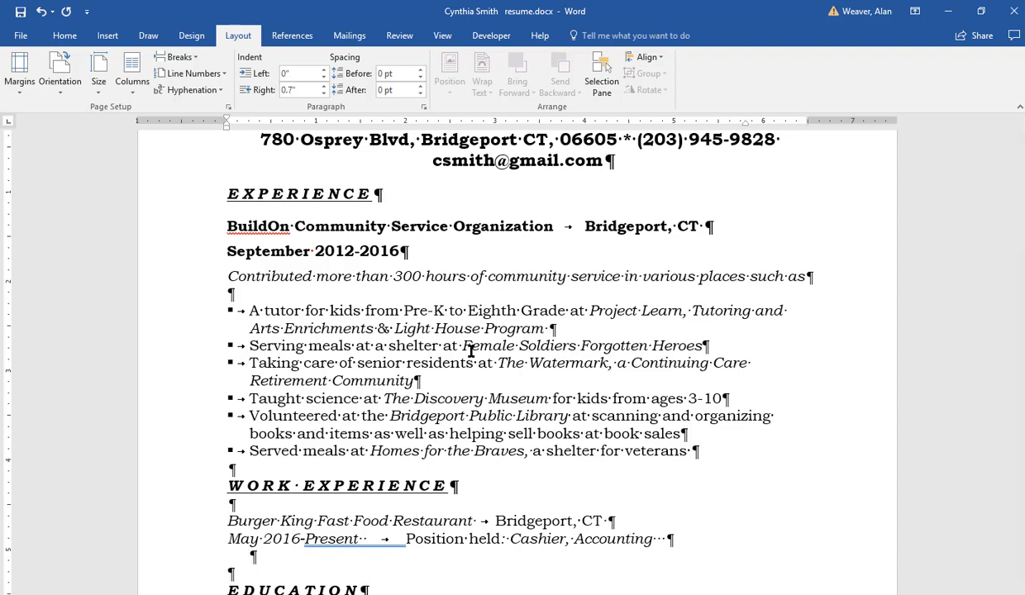
Step: Try to shift "Bridgeport, CT" on the Burger King line with extra spaces, and remove those spaces
{"action": "left_click", "coordinate": [495, 521]}
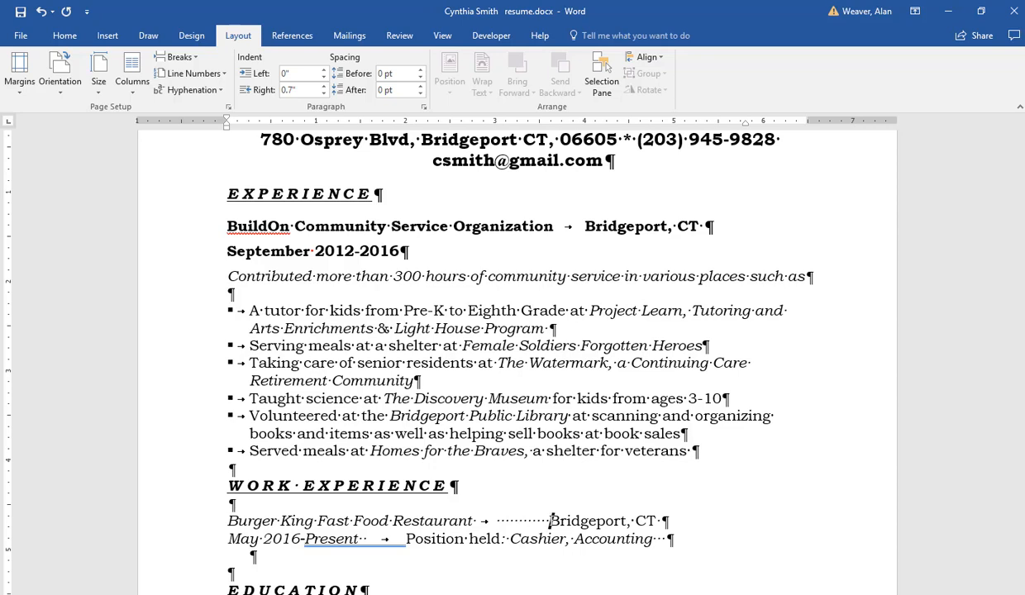
{"action": "left_click_drag", "start_coordinate": [552, 521], "coordinate": [497, 521]}
{"action": "key", "text": "BackSpace"}
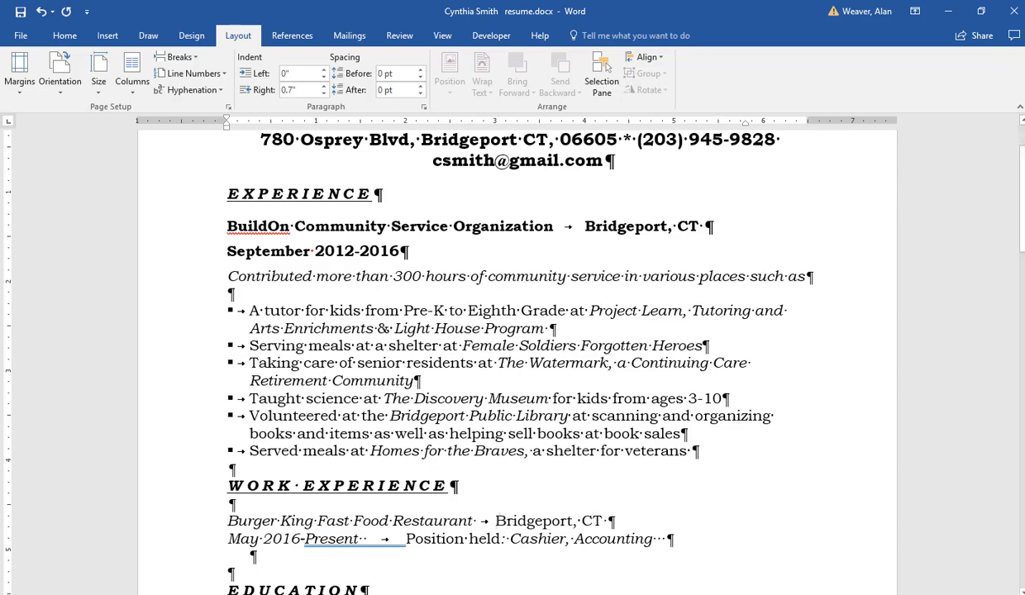
Step: Set the Burger King line's right indent to 0" and add a right-aligned tab stop at about 6.38" for "Bridgeport, CT"
{"action": "mouse_move", "coordinate": [1023, 227]}
{"action": "left_mouse_down"}
{"action": "mouse_move", "coordinate": [1023, 315]}
{"action": "mouse_move", "coordinate": [1023, 232]}
{"action": "left_mouse_up"}
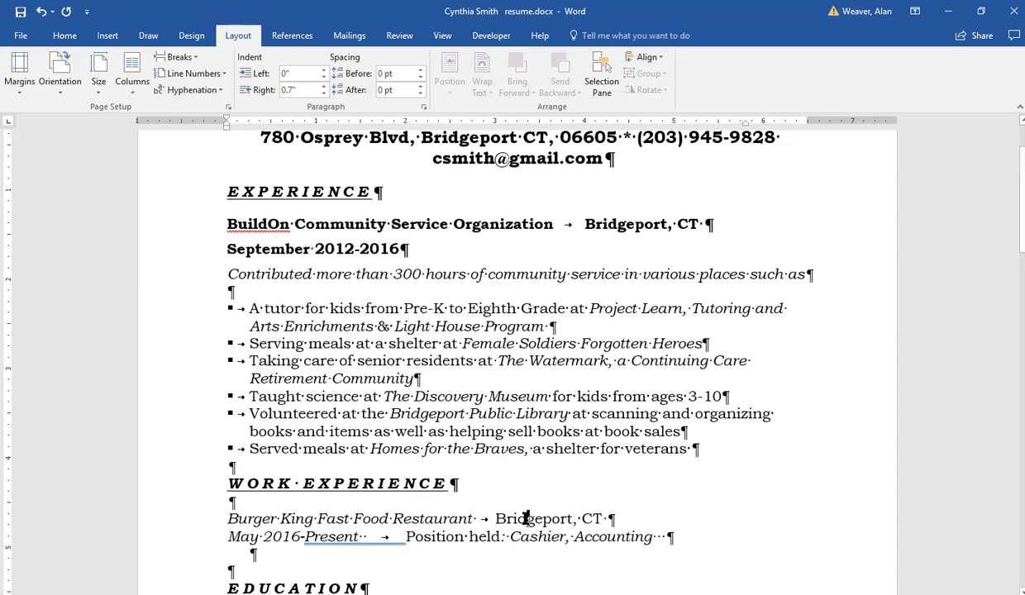
{"action": "left_click", "coordinate": [526, 519]}
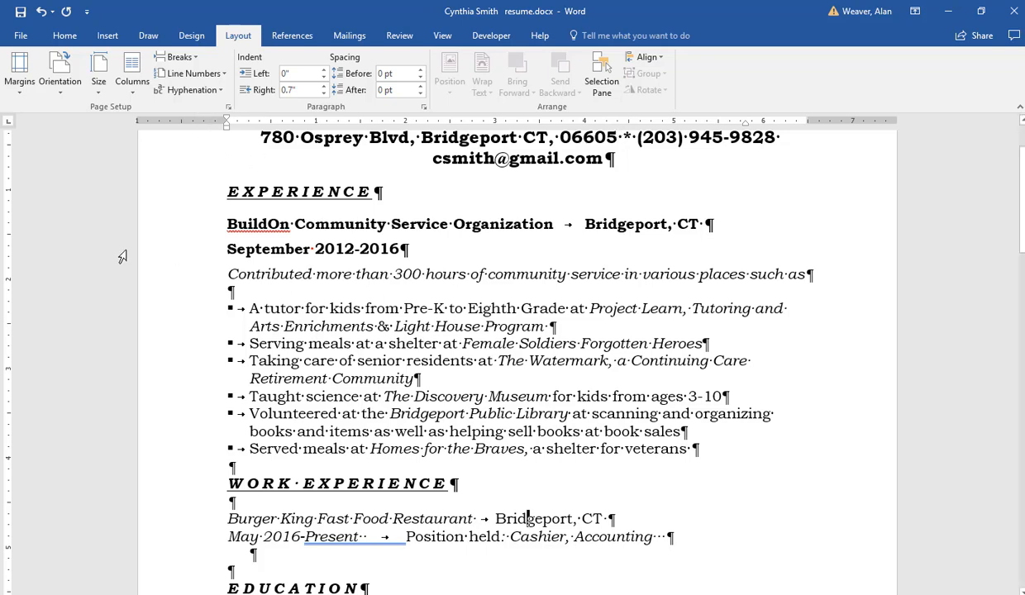
{"action": "left_click", "coordinate": [8, 123]}
{"action": "left_click", "coordinate": [781, 123]}
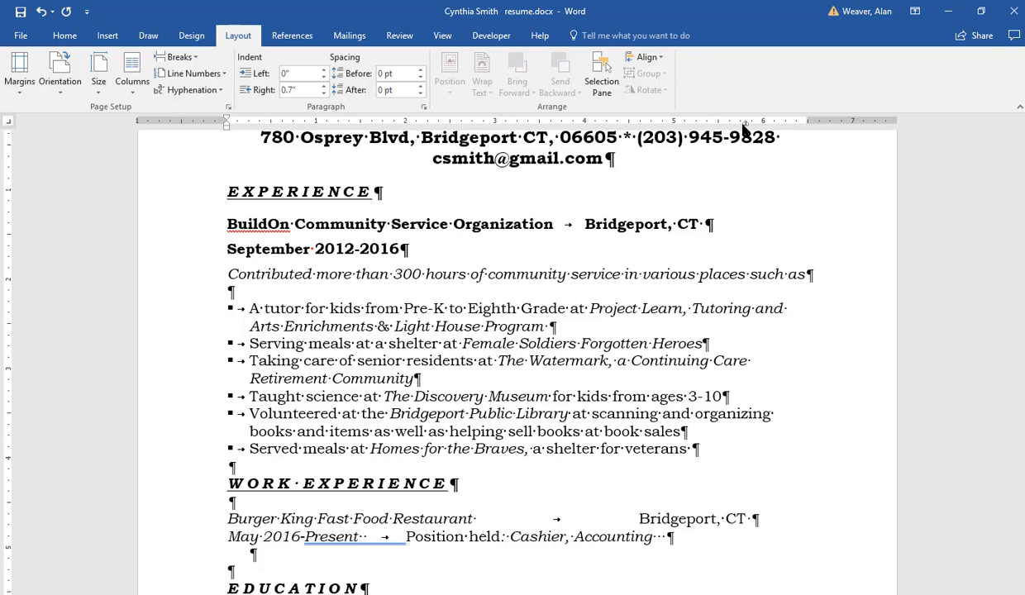
{"action": "mouse_move", "coordinate": [746, 124]}
{"action": "left_mouse_down"}
{"action": "mouse_move", "coordinate": [760, 125]}
{"action": "mouse_move", "coordinate": [748, 149]}
{"action": "left_mouse_up"}
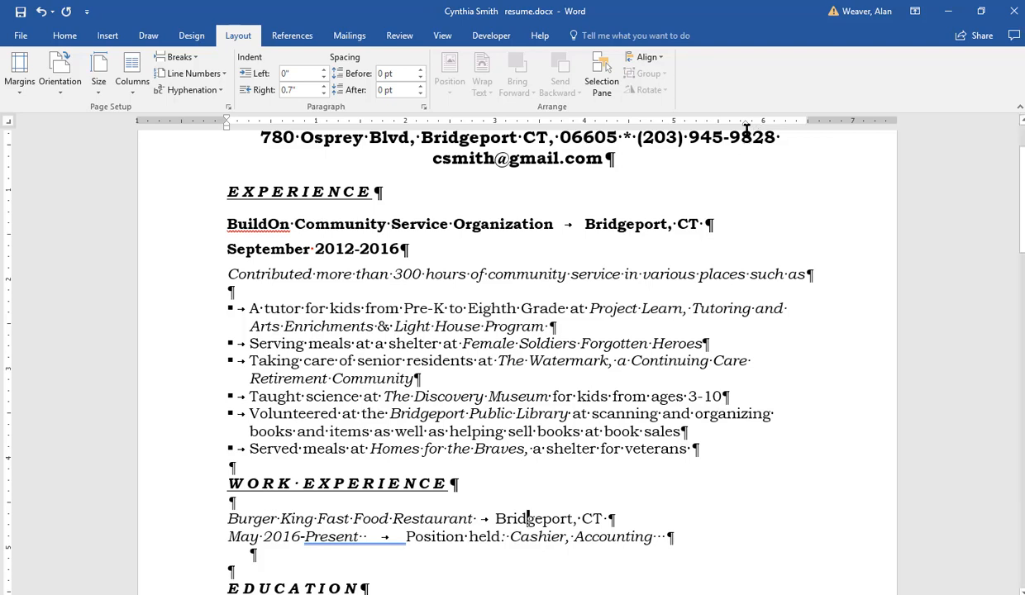
{"action": "left_click_drag", "start_coordinate": [747, 125], "coordinate": [799, 132]}
{"action": "left_click", "coordinate": [796, 121]}
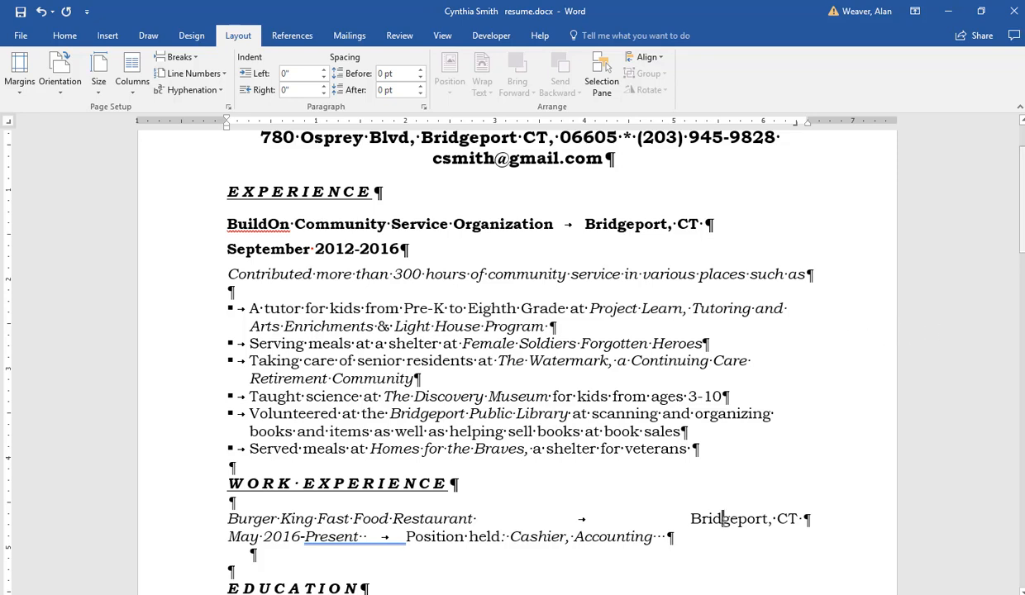
Step: Copy the Burger King line's formatting onto the May 2016-Present line with Format Painter
{"action": "left_click", "coordinate": [23, 38]}
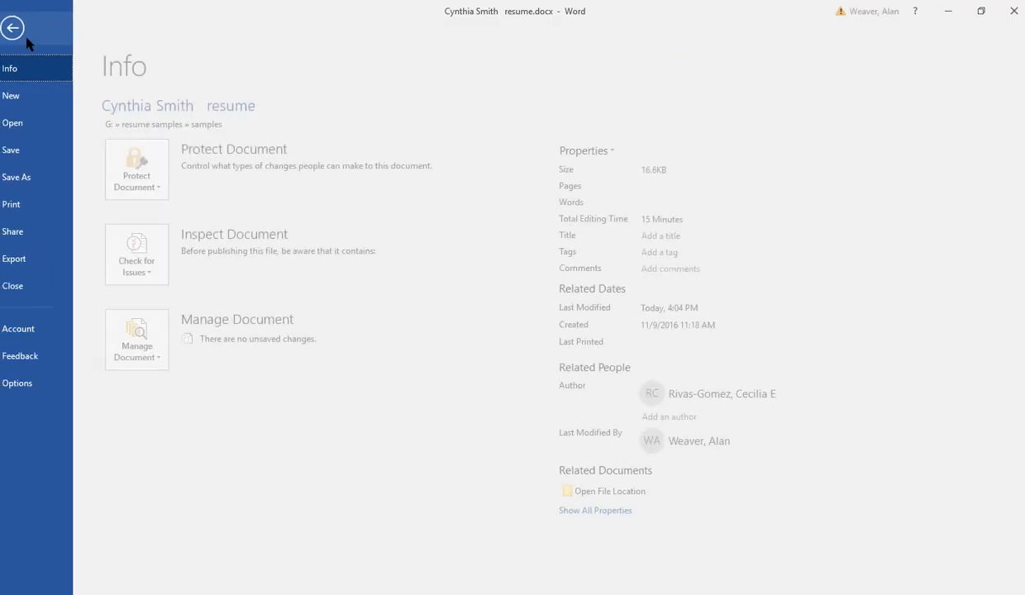
{"action": "key", "text": "Escape"}
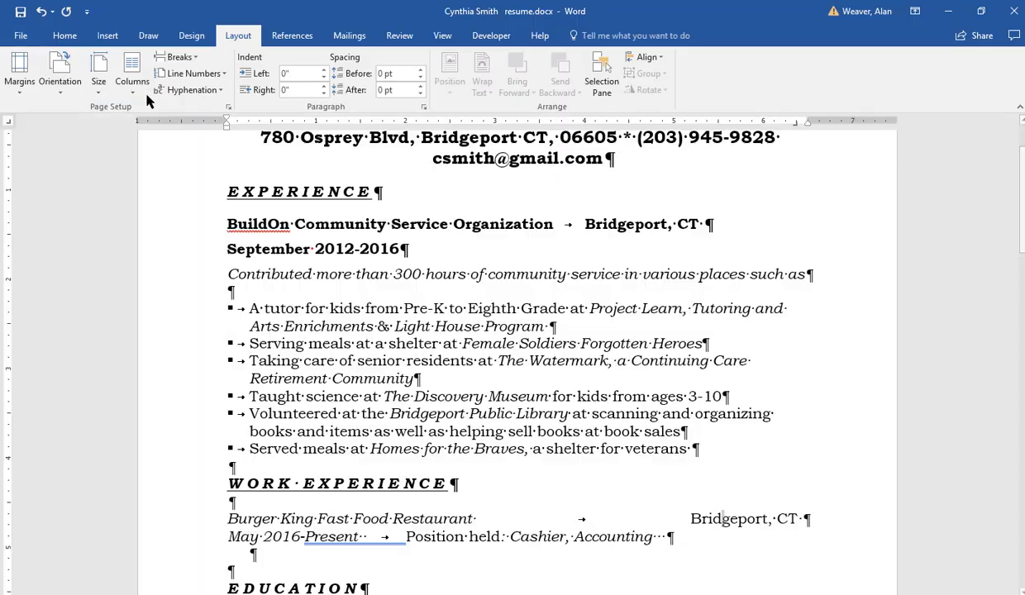
{"action": "left_click", "coordinate": [66, 37]}
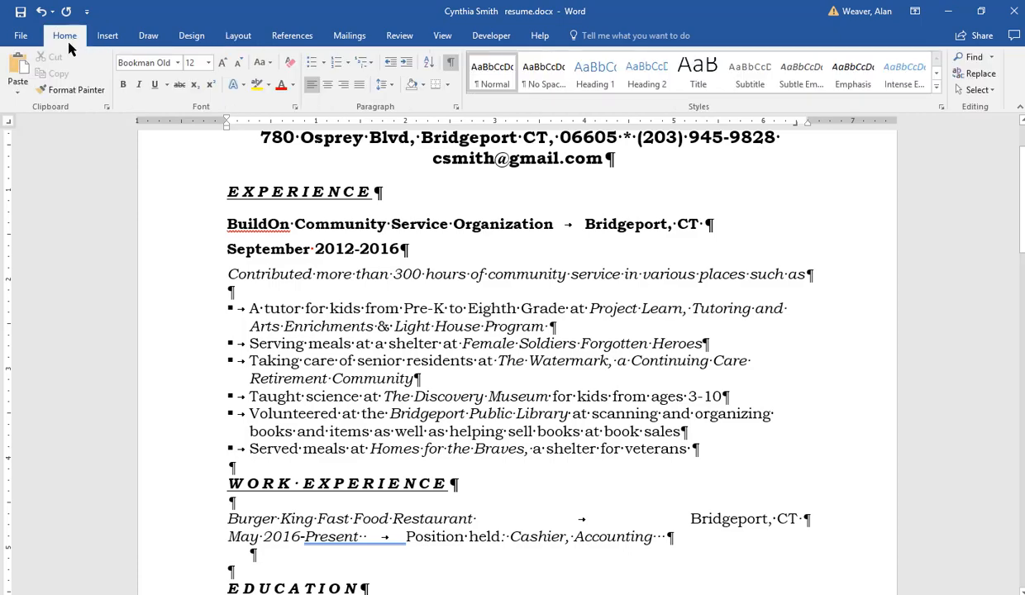
{"action": "left_click", "coordinate": [83, 91]}
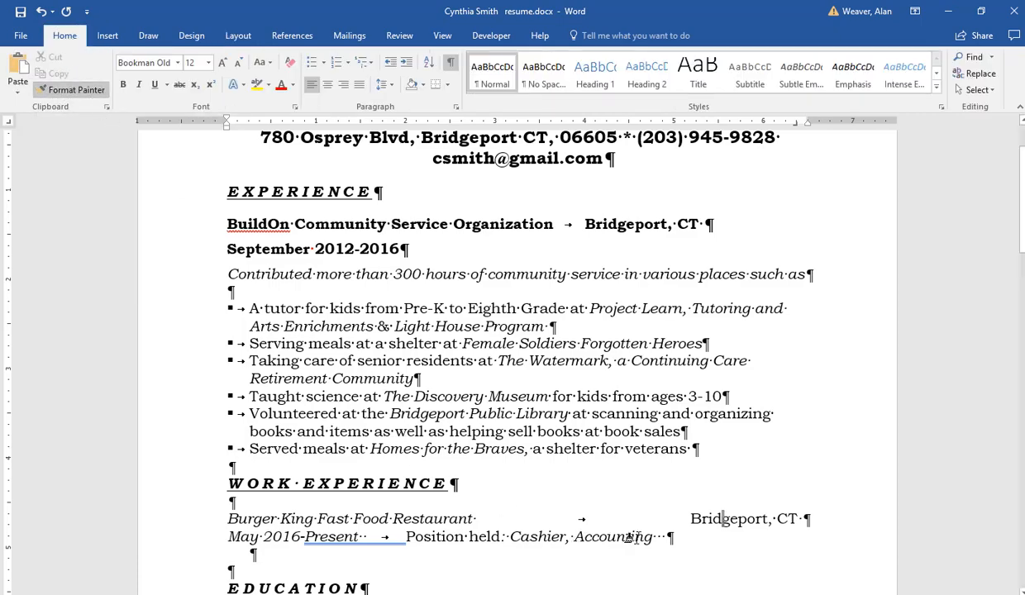
{"action": "left_click", "coordinate": [670, 543]}
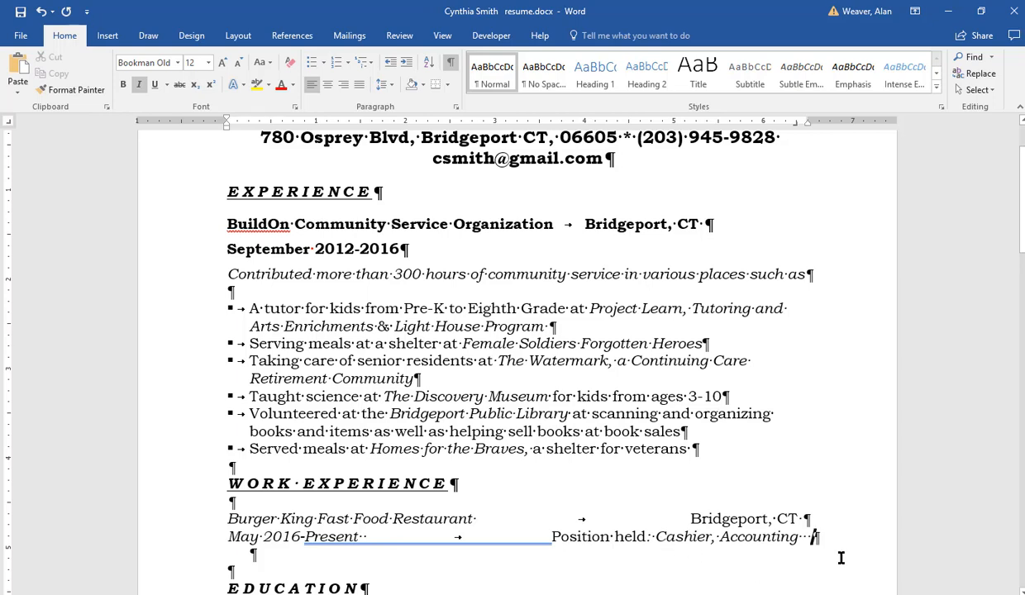
Step: Delete the trailing spaces after "Accounting" on the May 2016-Present line
{"action": "type", "text": "\\"}
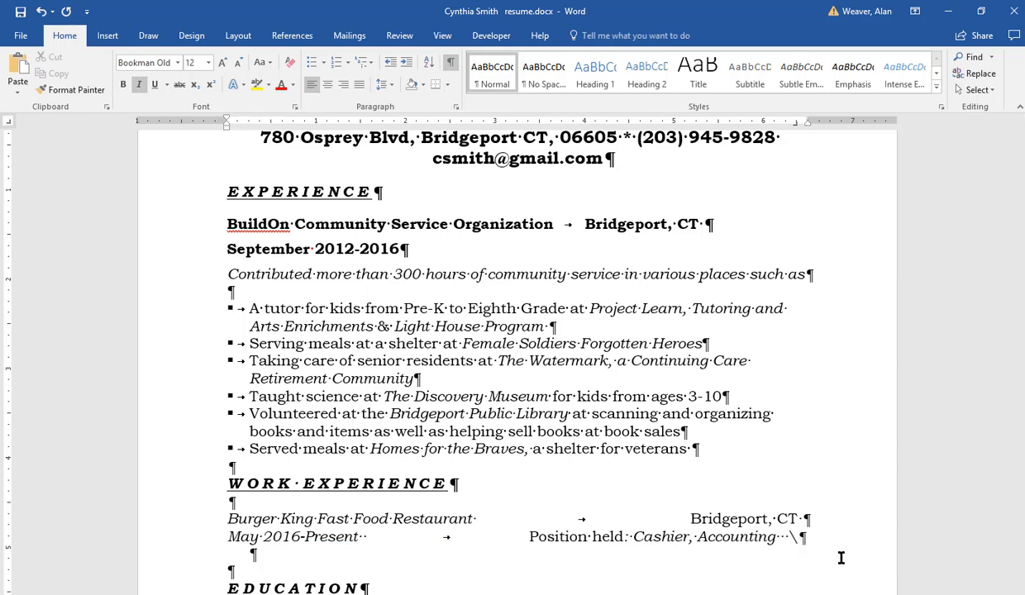
{"action": "key", "text": "BackSpace"}
{"action": "key", "text": "BackSpace"}
{"action": "key", "text": "BackSpace"}
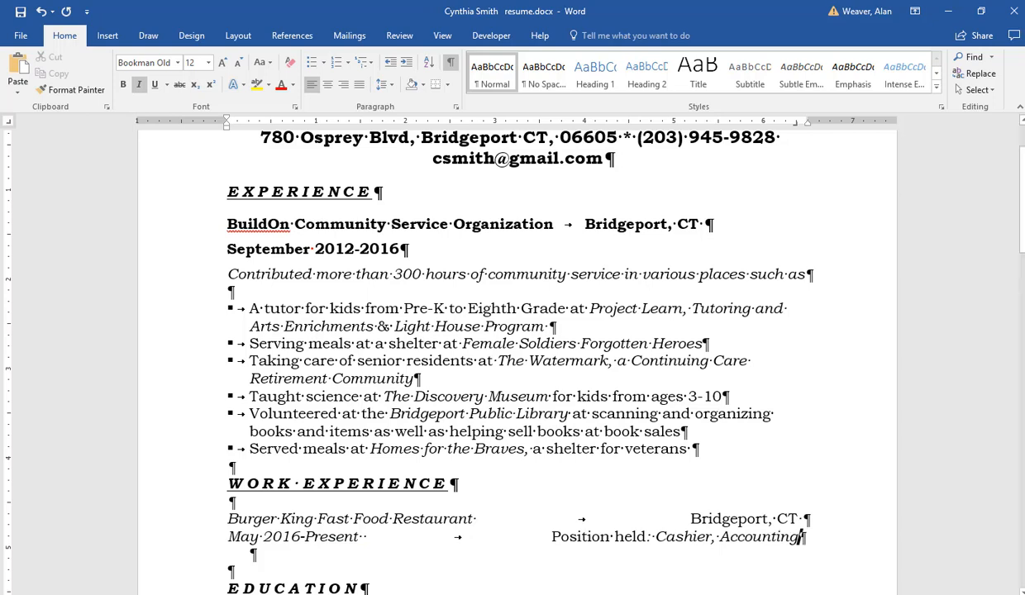
Step: Delete the extra spaces after "Present" in the WORK EXPERIENCE section and check the alignment with formatting marks temporarily hidden
{"action": "left_click", "coordinate": [389, 549]}
{"action": "scroll", "coordinate": [393, 541], "scroll_direction": "down", "scroll_amount": 2}
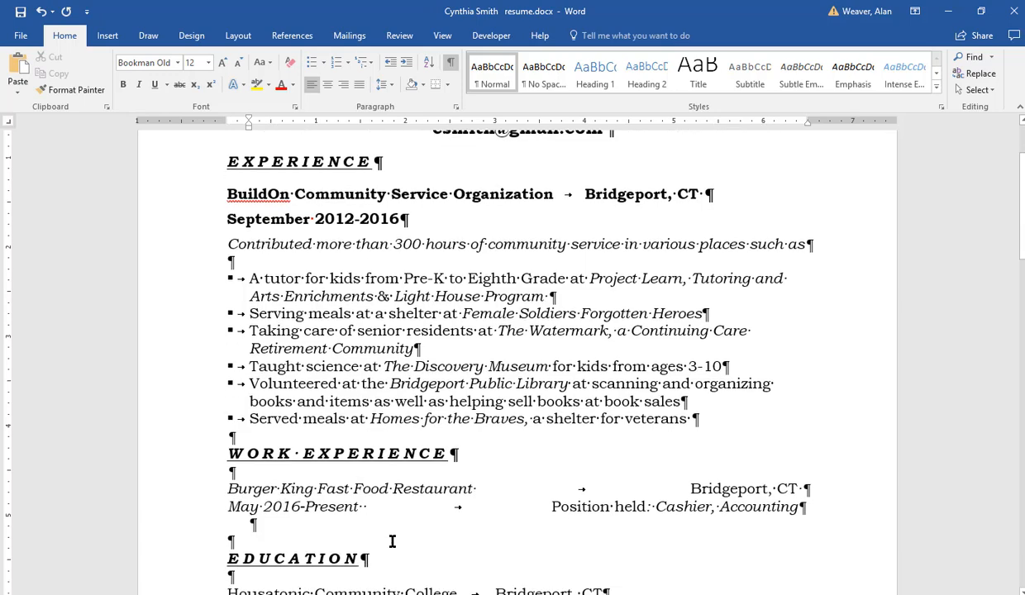
{"action": "left_click", "coordinate": [380, 481]}
{"action": "type", "text": "/"}
{"action": "key", "text": "BackSpace"}
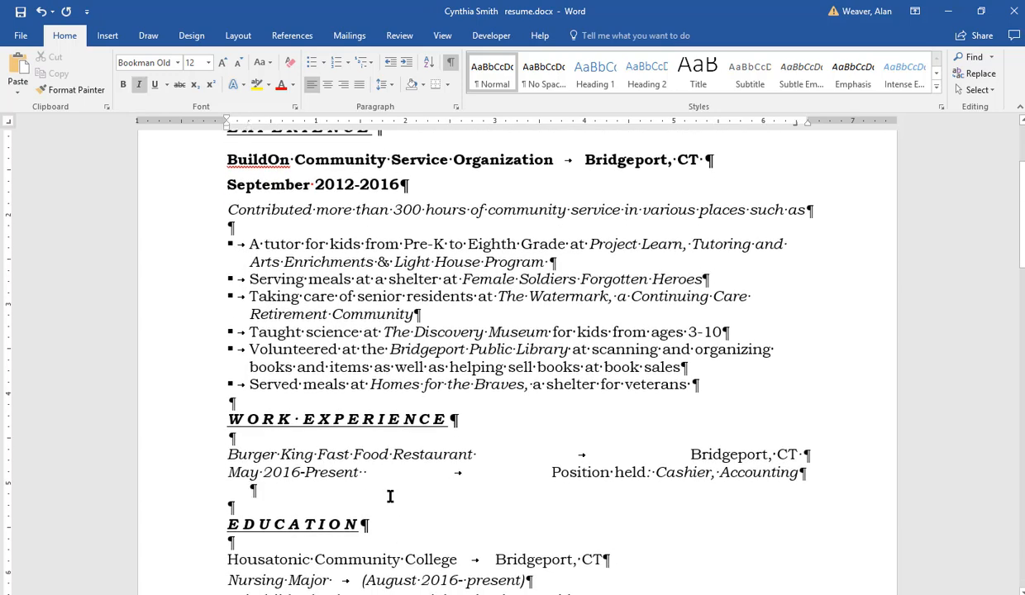
{"action": "key", "text": "BackSpace"}
{"action": "key", "text": "BackSpace"}
{"action": "left_click", "coordinate": [451, 64]}
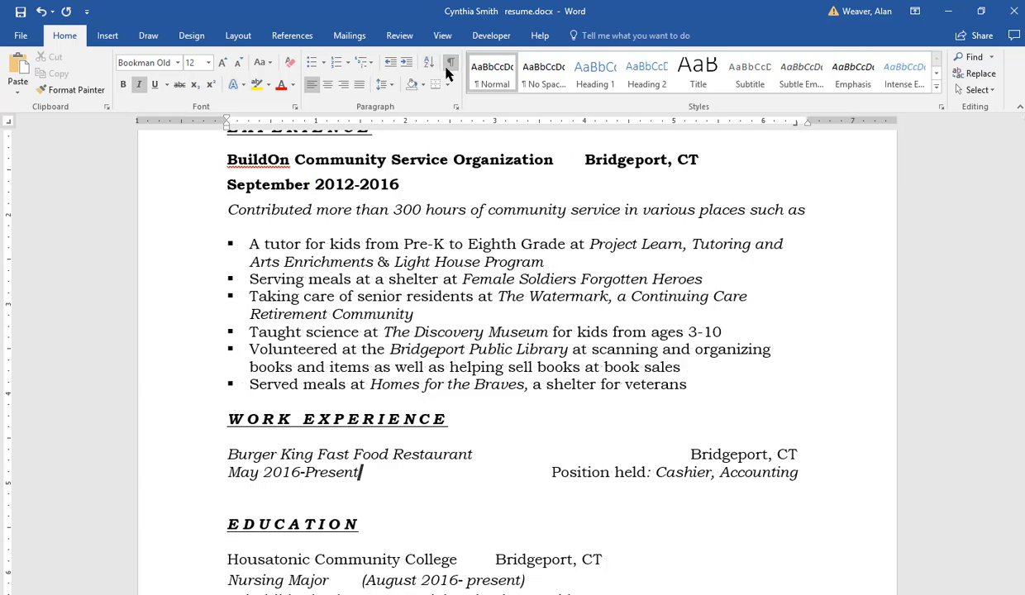
{"action": "left_click", "coordinate": [448, 66]}
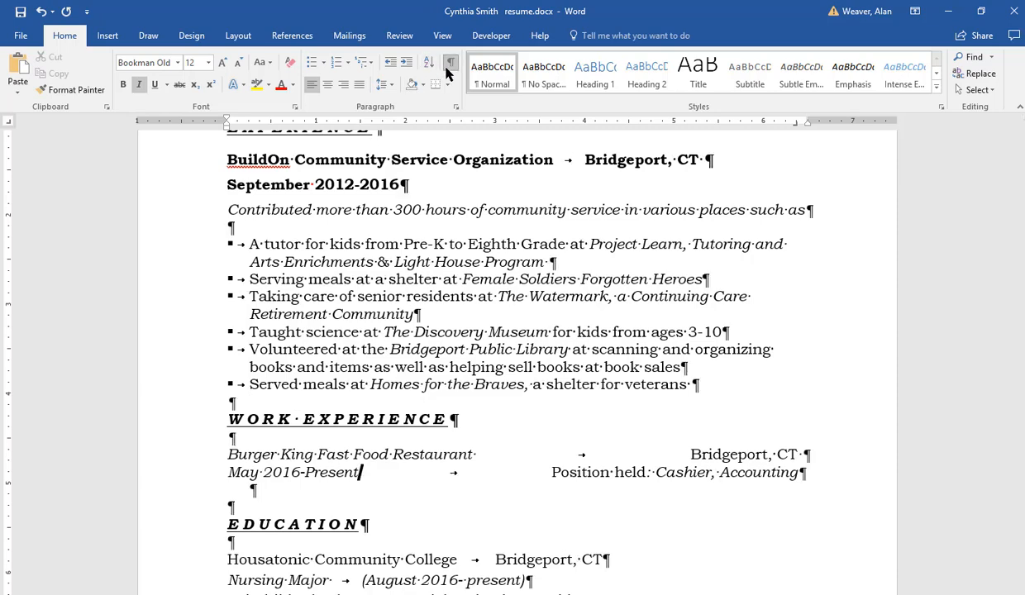
Step: Italicize "Bridgeport, CT" on the Burger King line
{"action": "scroll", "coordinate": [703, 335], "scroll_direction": "down", "scroll_amount": 1}
{"action": "scroll", "coordinate": [726, 342], "scroll_direction": "down", "scroll_amount": 2}
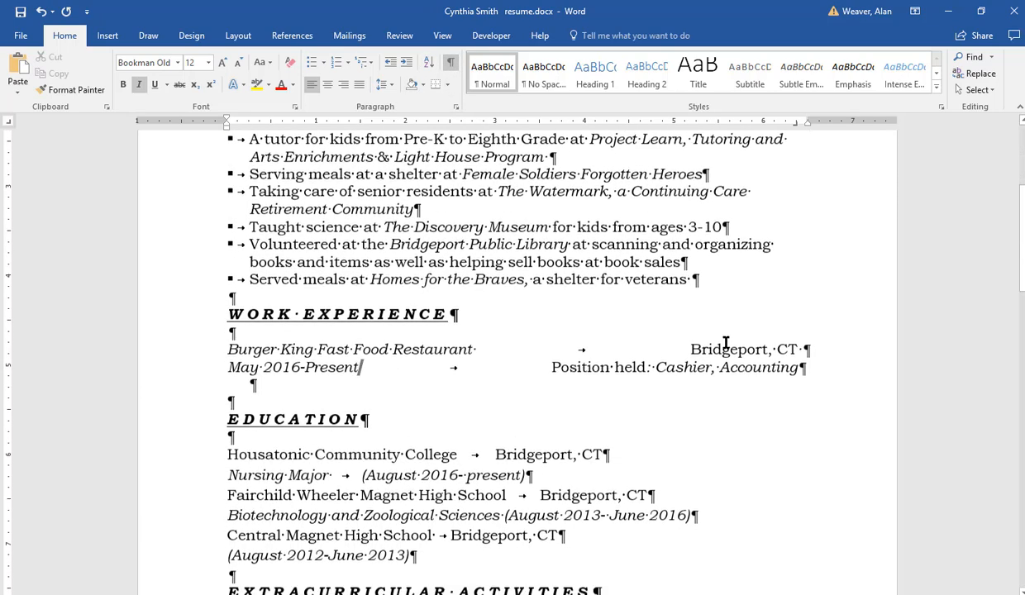
{"action": "scroll", "coordinate": [851, 486], "scroll_direction": "down", "scroll_amount": 1}
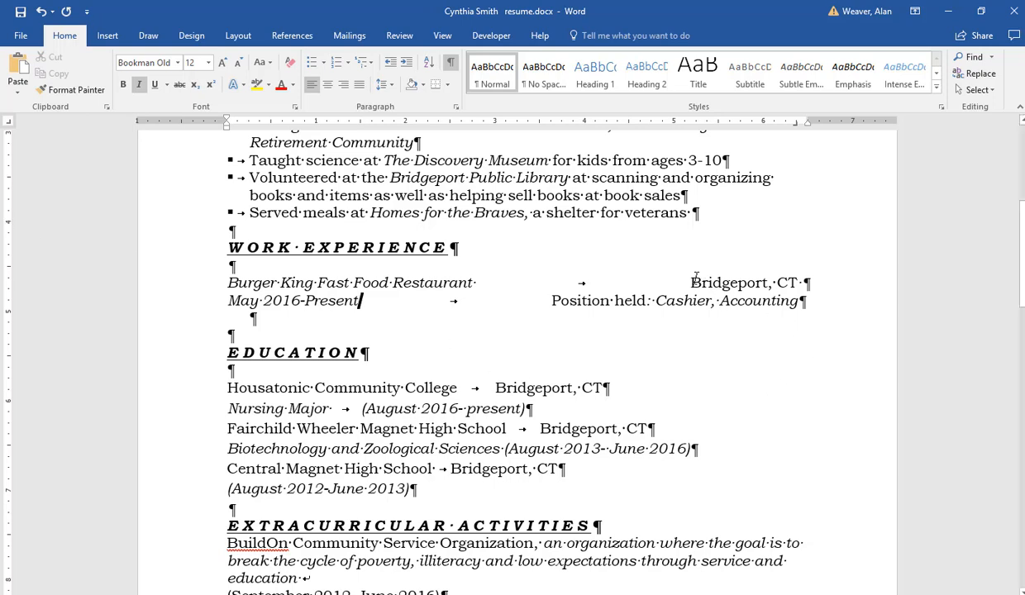
{"action": "left_click_drag", "start_coordinate": [691, 283], "coordinate": [800, 283]}
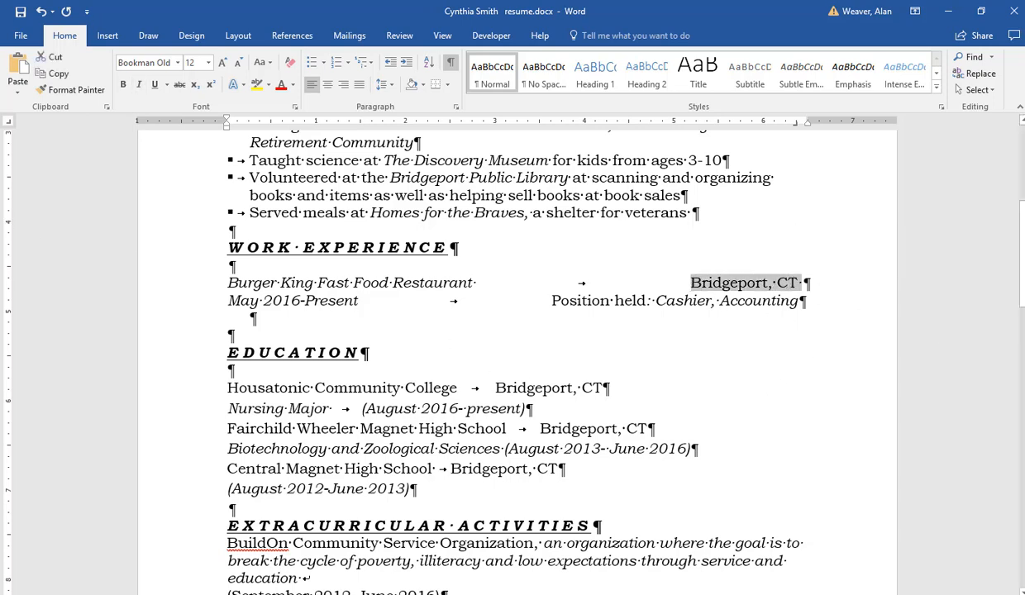
{"action": "key", "text": "ctrl+i"}
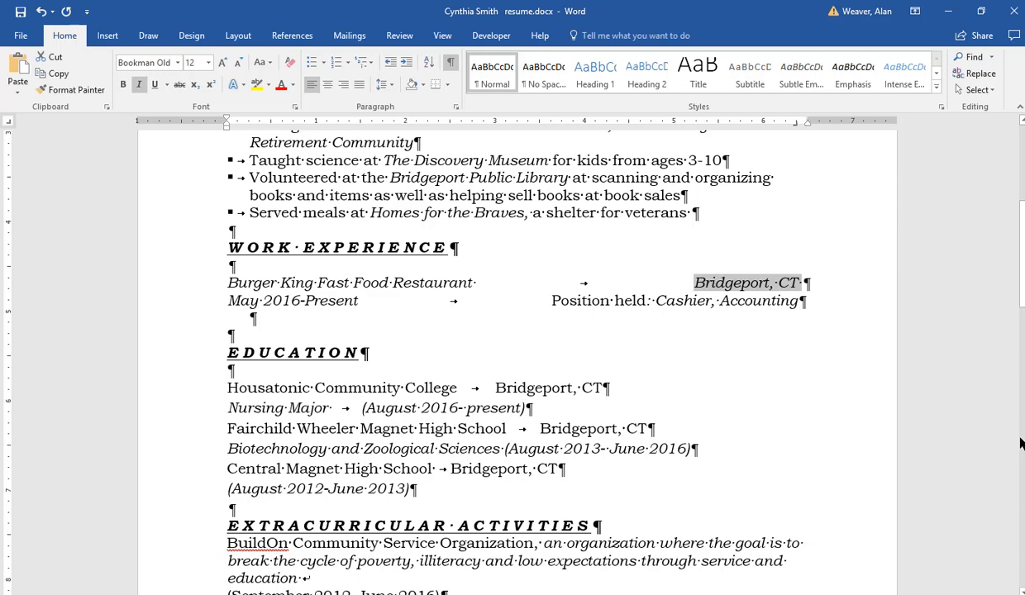
{"action": "left_click", "coordinate": [807, 285]}
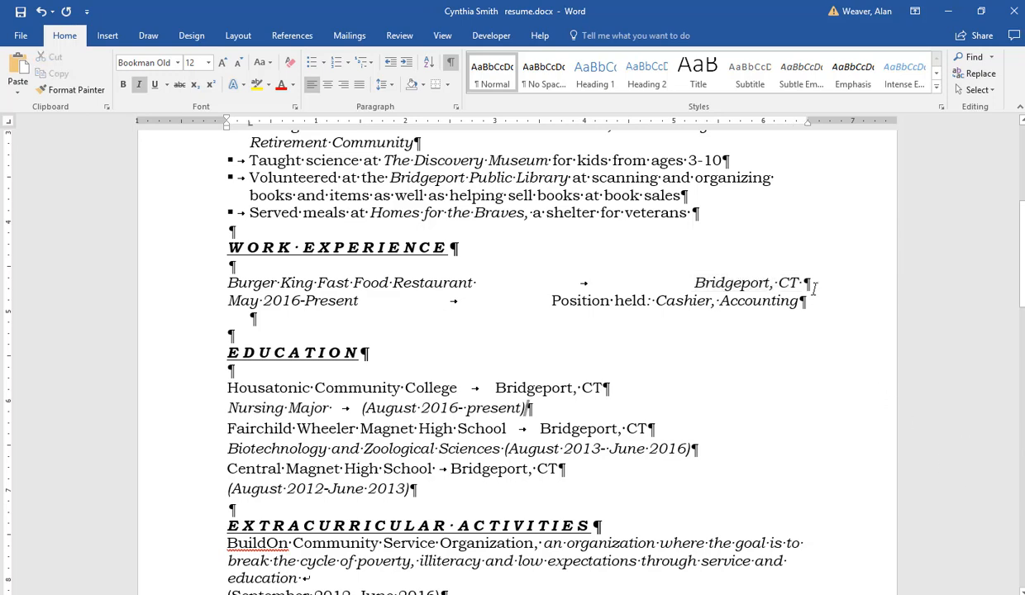
Step: Create a new paragraph style named "resume title" from the formatting of the whole Burger King line
{"action": "left_click", "coordinate": [423, 283]}
{"action": "left_click", "coordinate": [320, 287]}
{"action": "triple_click", "coordinate": [324, 283]}
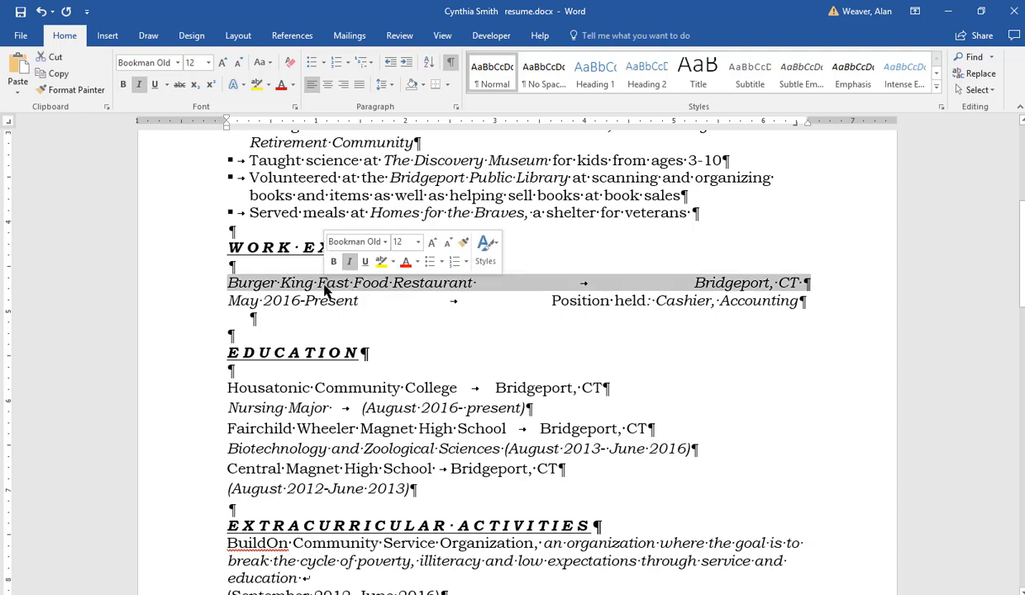
{"action": "left_click", "coordinate": [447, 287]}
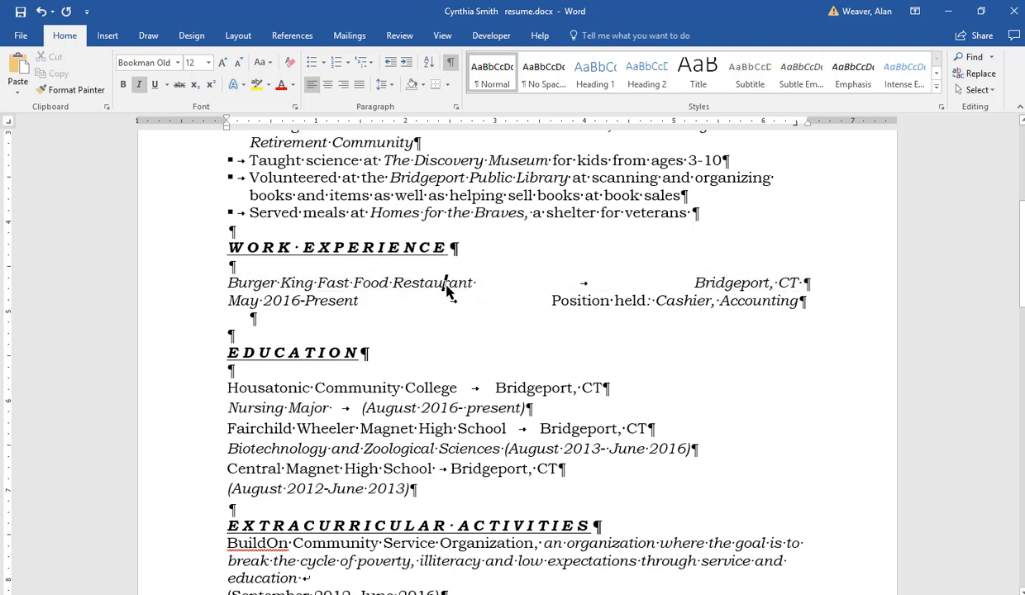
{"action": "triple_click", "coordinate": [440, 285]}
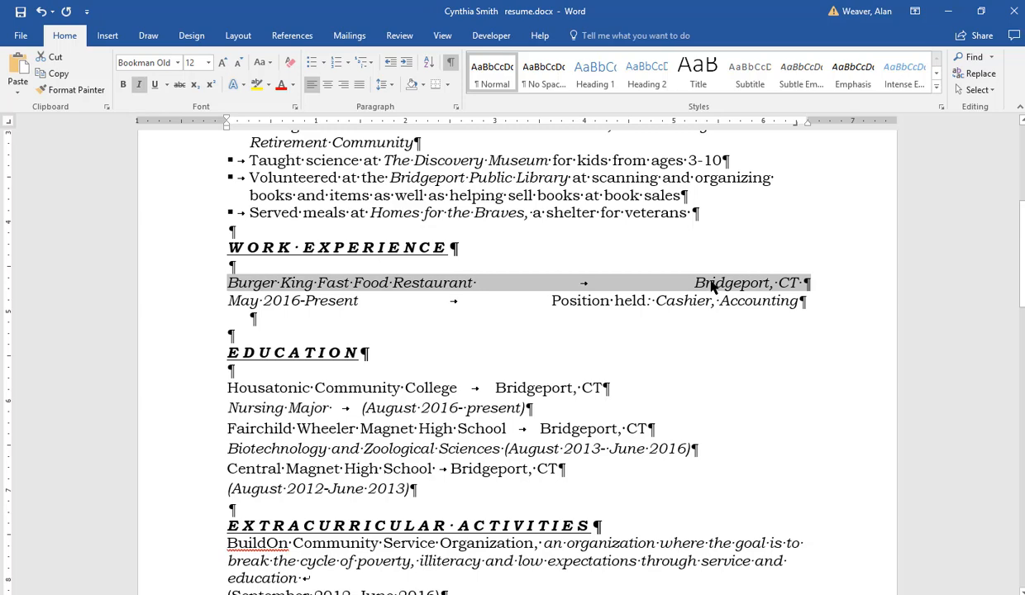
{"action": "left_click", "coordinate": [941, 108]}
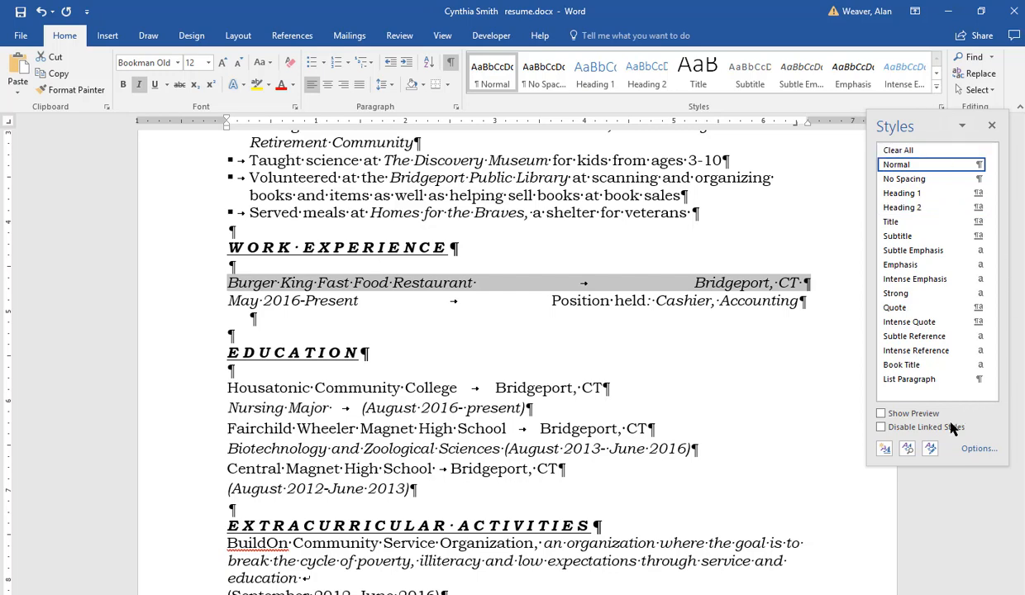
{"action": "left_click", "coordinate": [884, 451]}
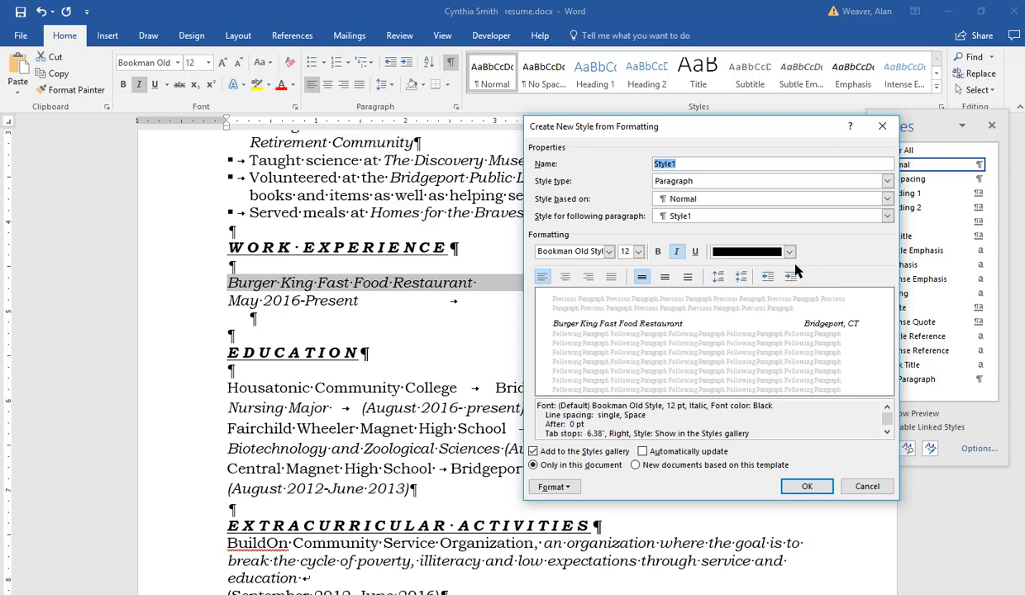
{"action": "type", "text": "resyne tut"}
{"action": "key", "text": "ctrl+a"}
{"action": "key", "text": "BackSpace"}
{"action": "type", "text": "resume"}
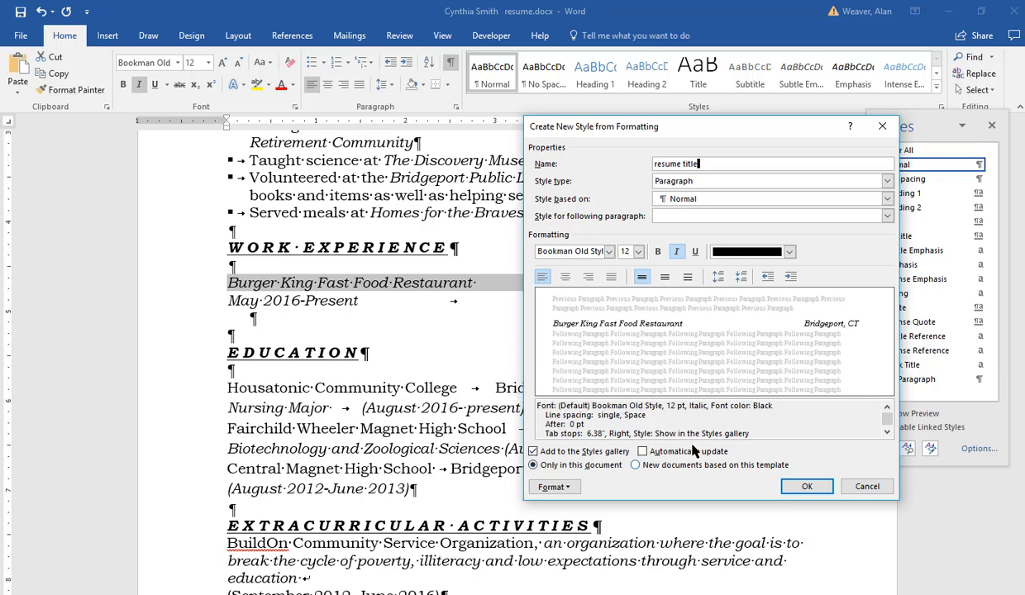
{"action": "left_click", "coordinate": [790, 487]}
Step: Apply the "resume title" style to the Housatonic Community College and Nursing Major lines in the EDUCATION section
{"action": "left_click", "coordinate": [770, 374]}
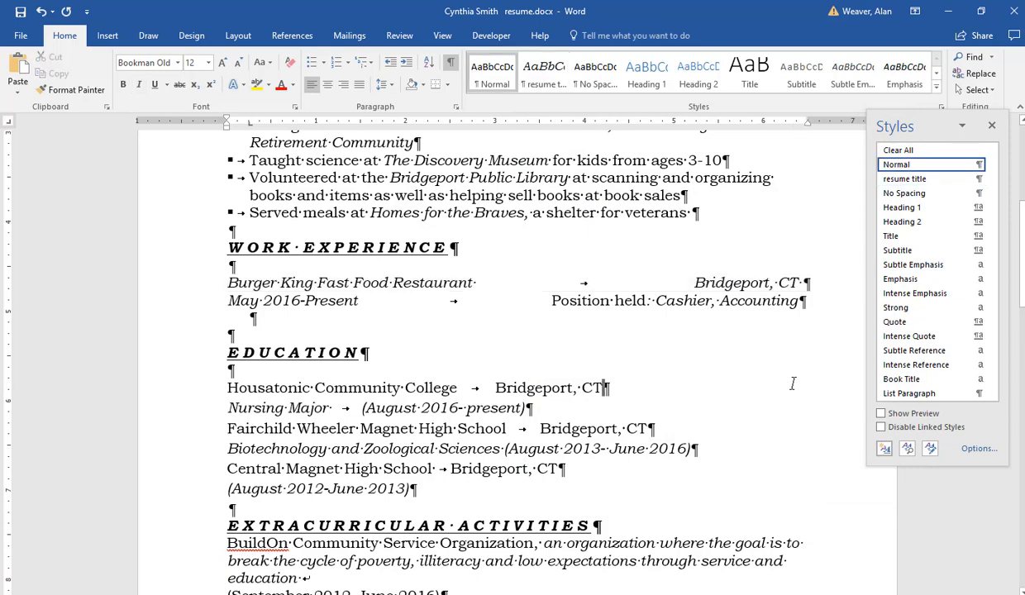
{"action": "scroll", "coordinate": [769, 396], "scroll_direction": "down", "scroll_amount": 2}
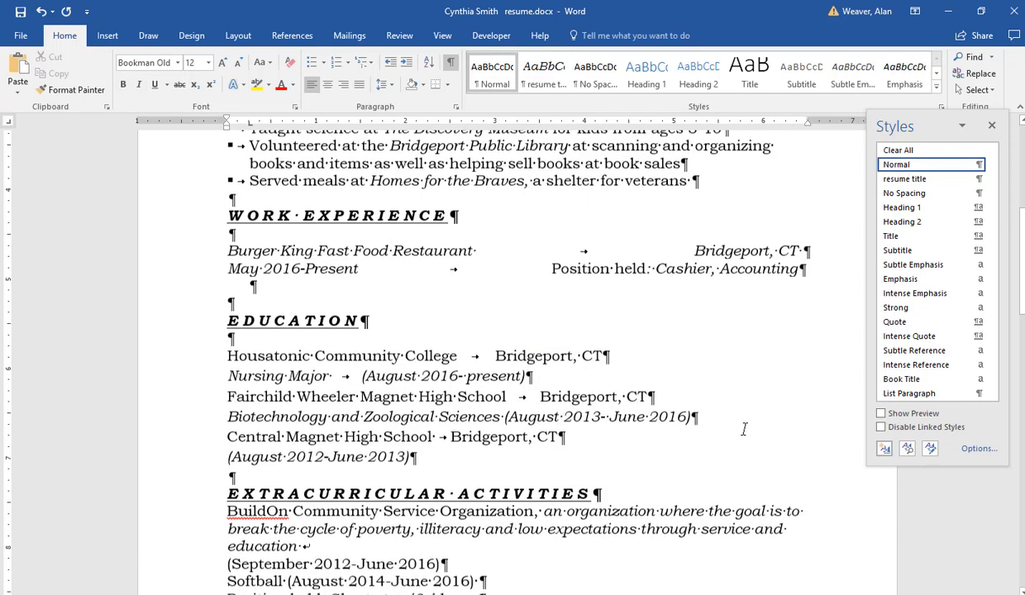
{"action": "left_click", "coordinate": [544, 314]}
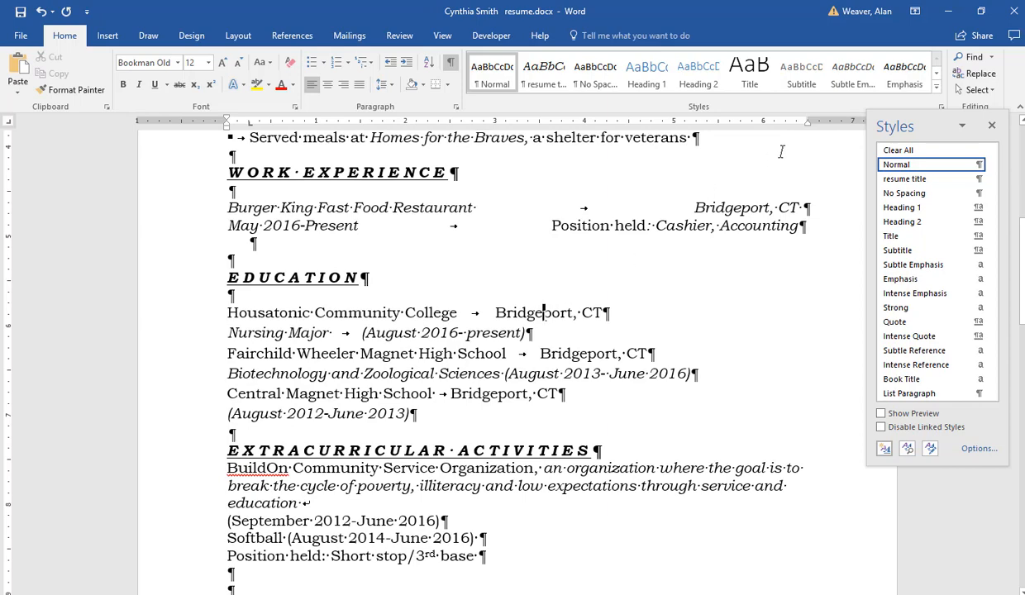
{"action": "left_click", "coordinate": [936, 86]}
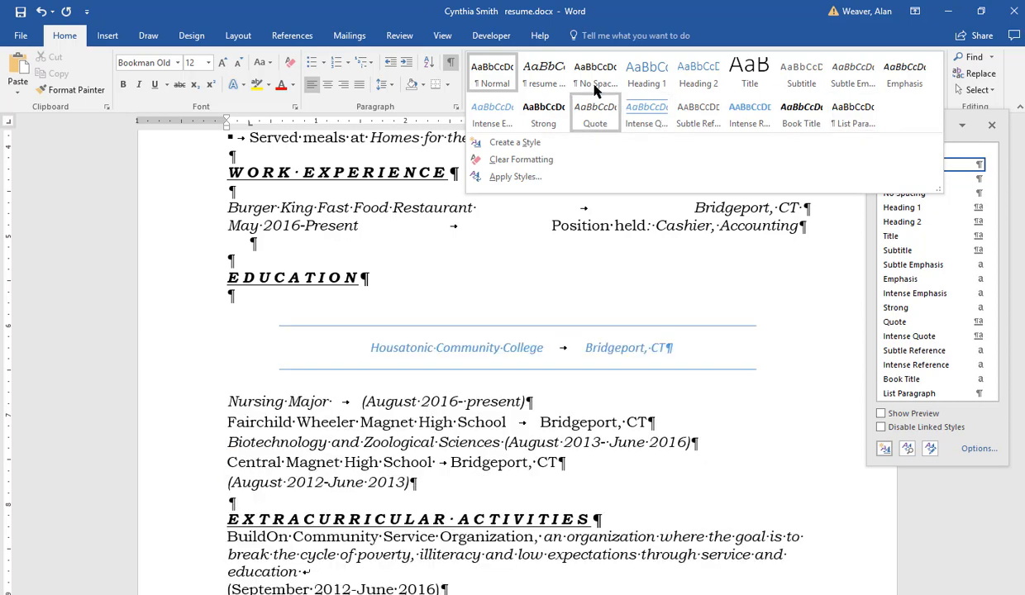
{"action": "left_click", "coordinate": [538, 66]}
{"action": "left_click", "coordinate": [537, 69]}
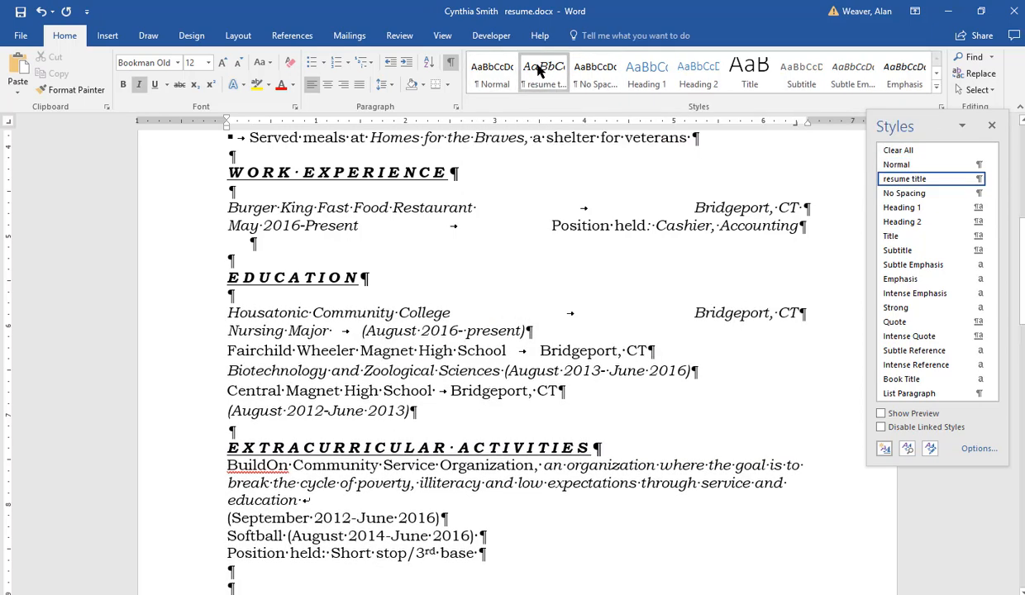
{"action": "left_click", "coordinate": [508, 332]}
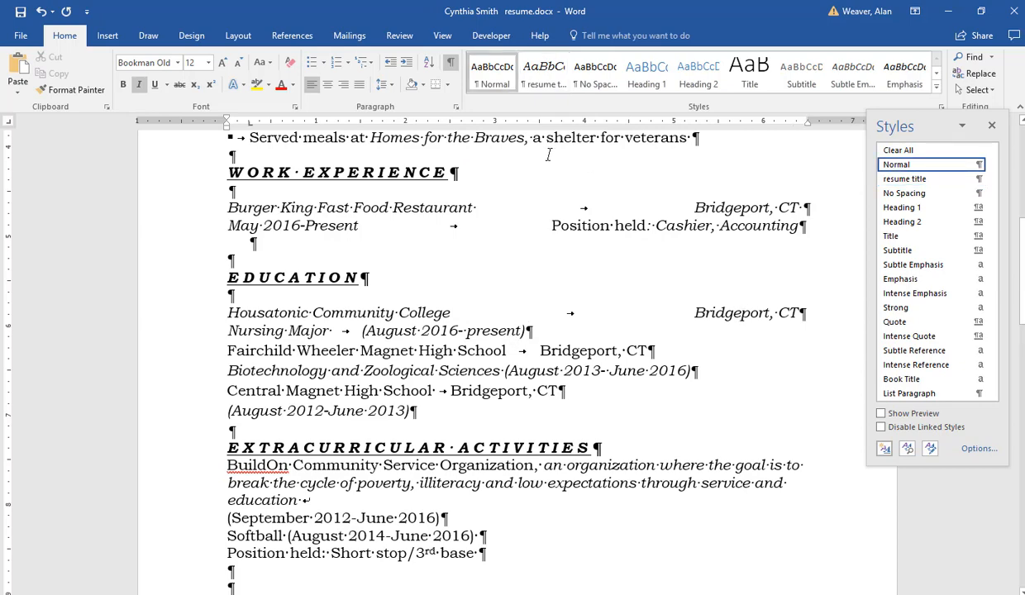
{"action": "left_click", "coordinate": [533, 83]}
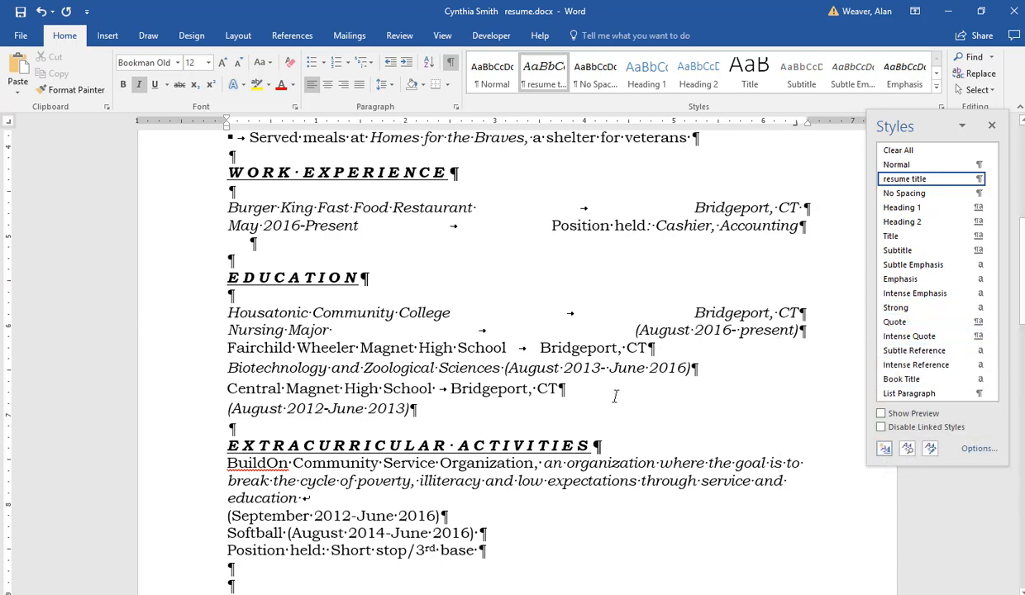
Step: Apply the "resume title" style to the Biotechnology and Zoological Sciences line and insert a tab before its dates
{"action": "left_click", "coordinate": [505, 368]}
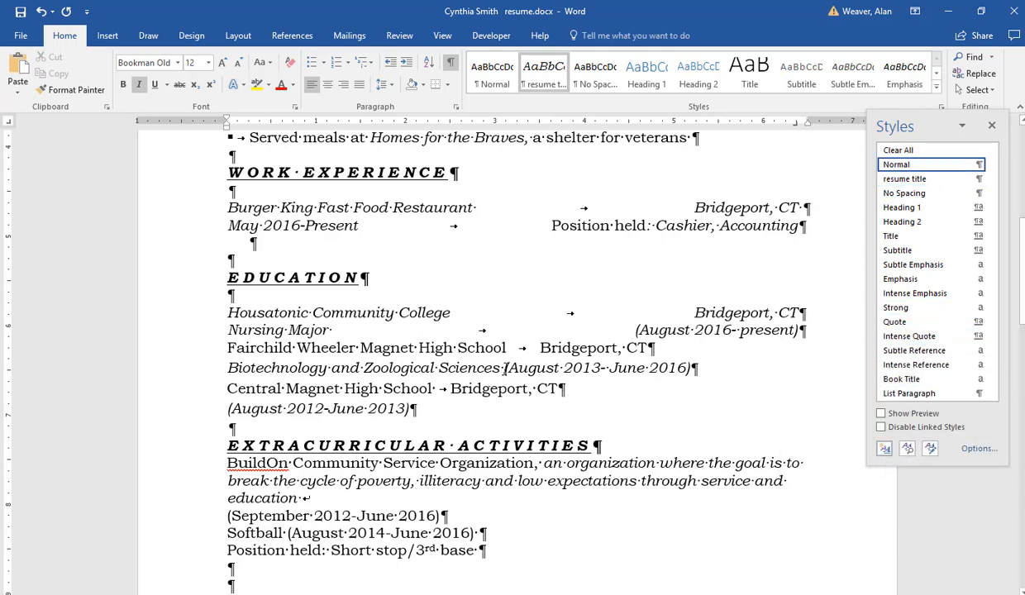
{"action": "left_click", "coordinate": [544, 75]}
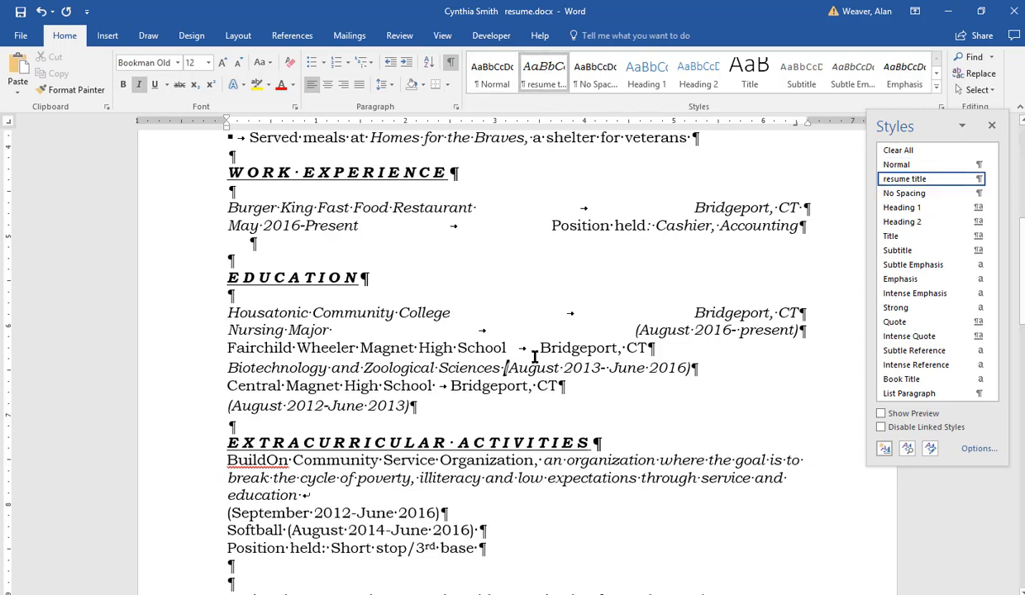
{"action": "key", "text": "Tab"}
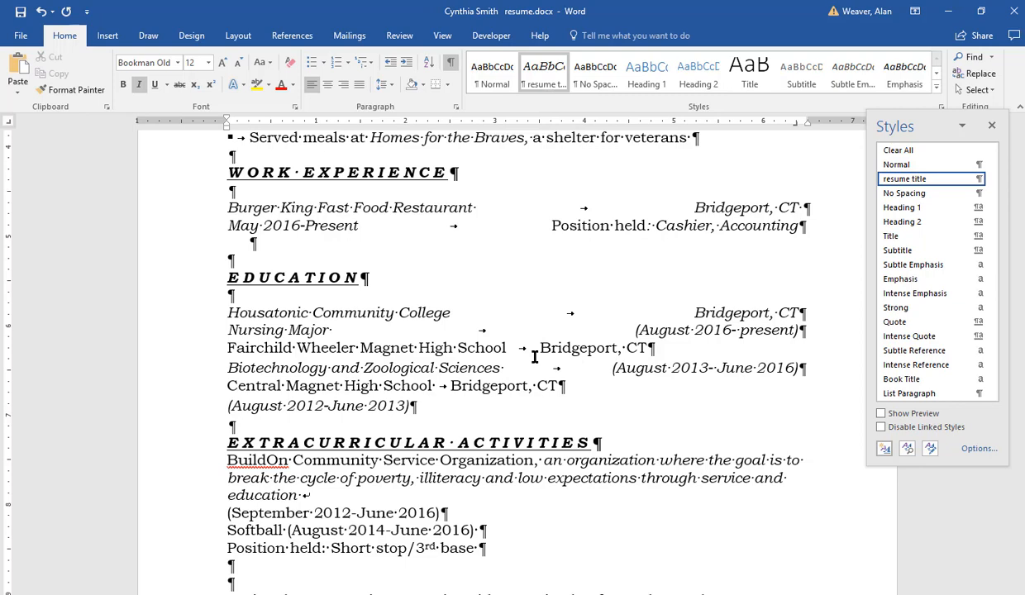
Step: Apply the "resume title" style to the lines from Fairchild Wheeler Magnet High School through the Central Magnet High School dates
{"action": "key", "text": "Up"}
{"action": "left_click", "coordinate": [534, 356]}
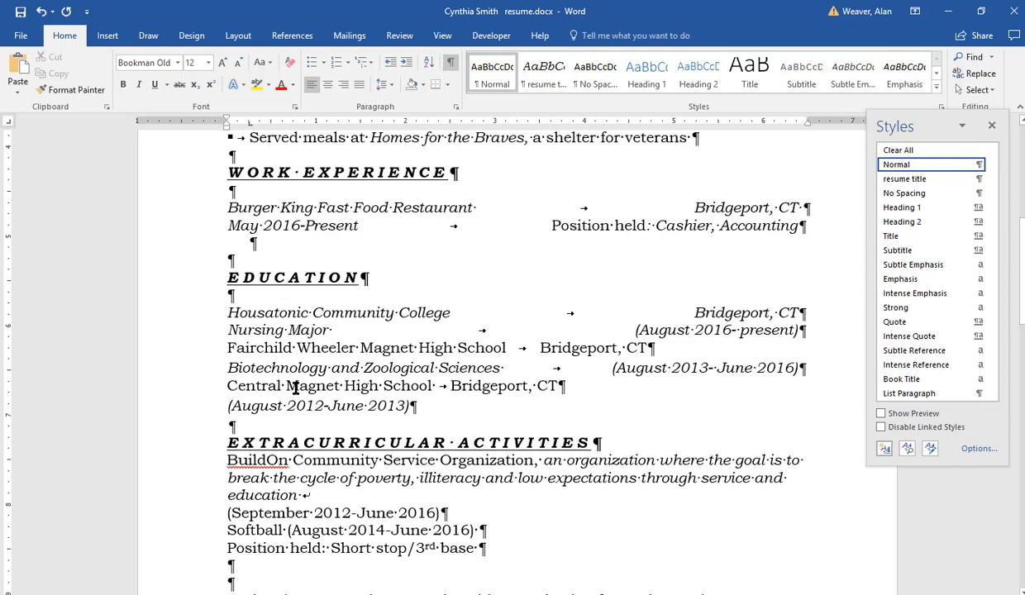
{"action": "left_click_drag", "start_coordinate": [257, 354], "coordinate": [281, 406]}
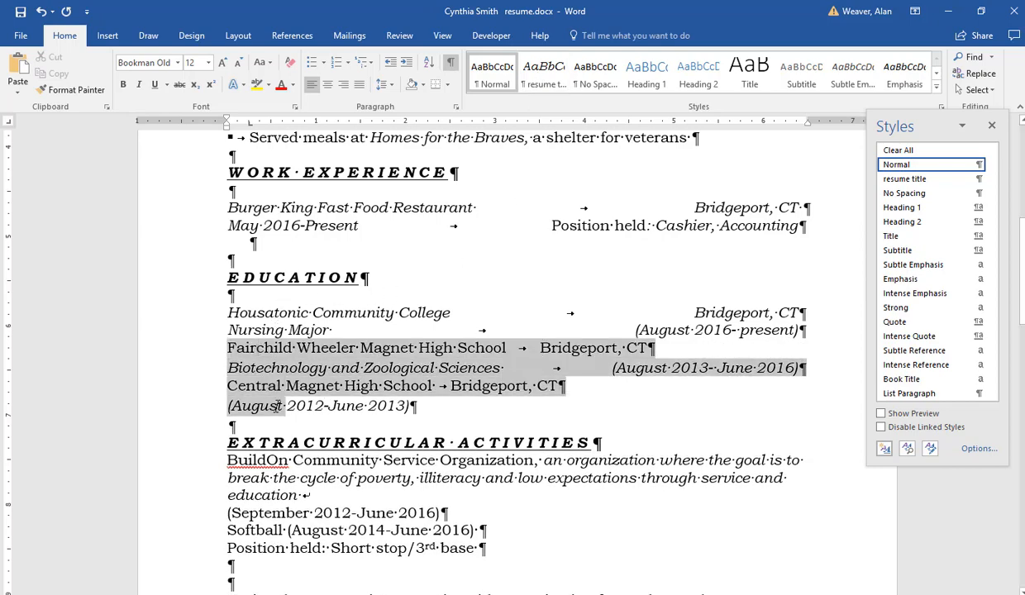
{"action": "left_click", "coordinate": [528, 78]}
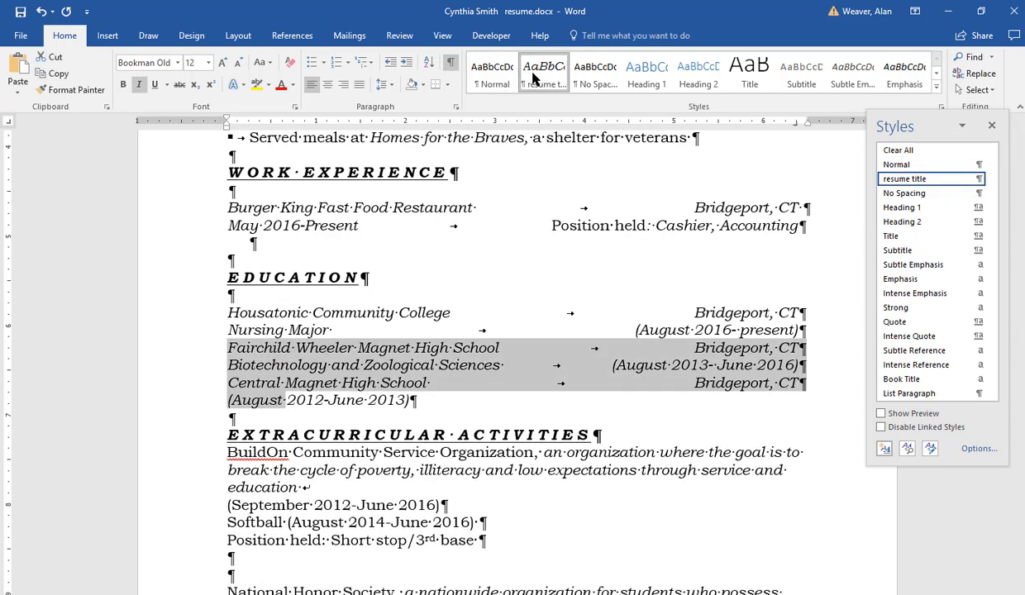
{"action": "left_click", "coordinate": [496, 349]}
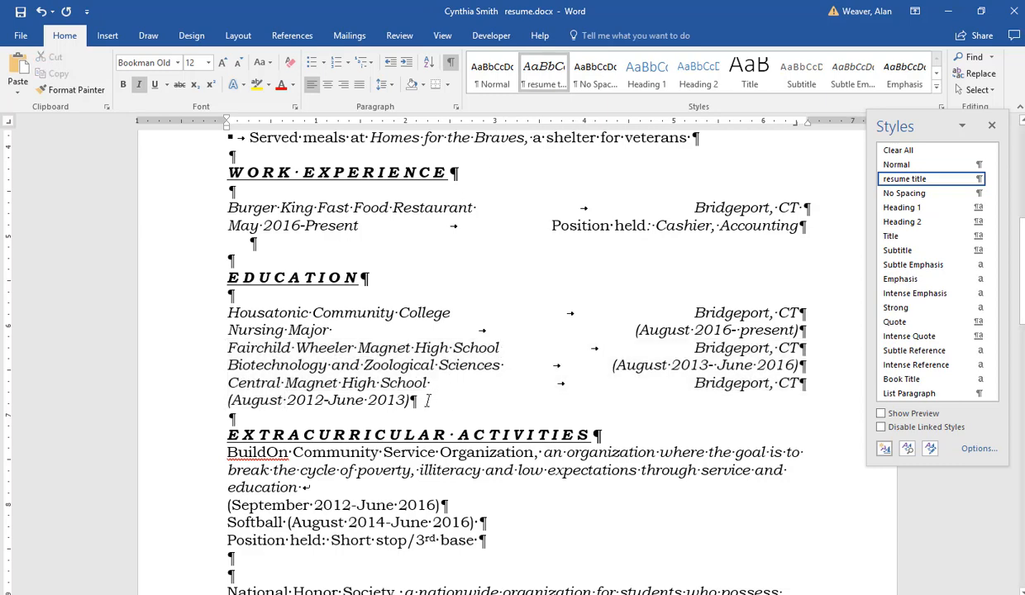
Step: Change the date range under Central Magnet High School to "August 2012 – June 2013", with a spaced dash
{"action": "left_click", "coordinate": [325, 400]}
{"action": "key", "text": "Left"}
{"action": "key", "text": "Delete"}
{"action": "key", "text": "Delete"}
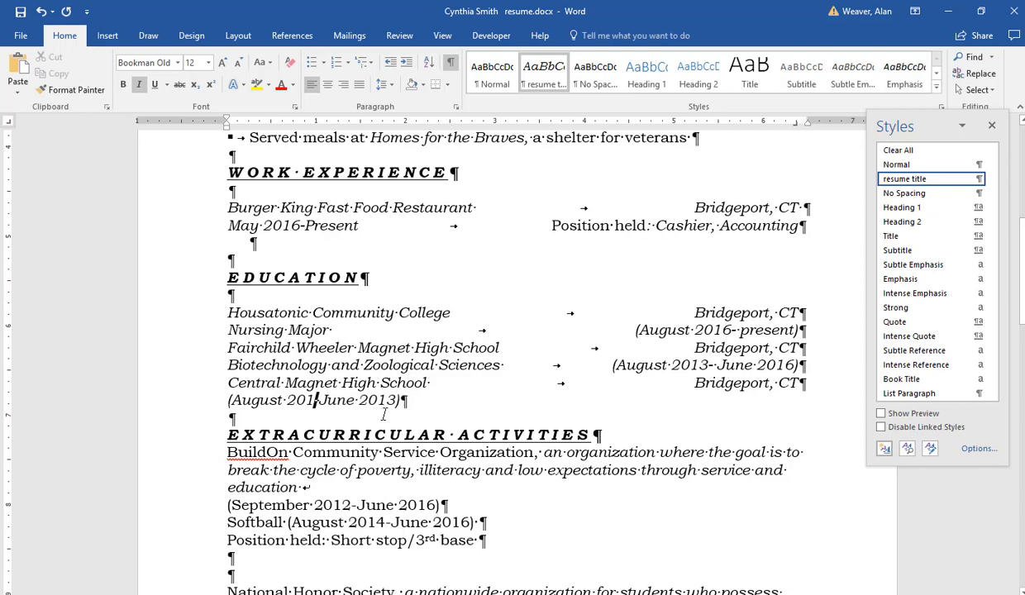
{"action": "key", "text": "Delete"}
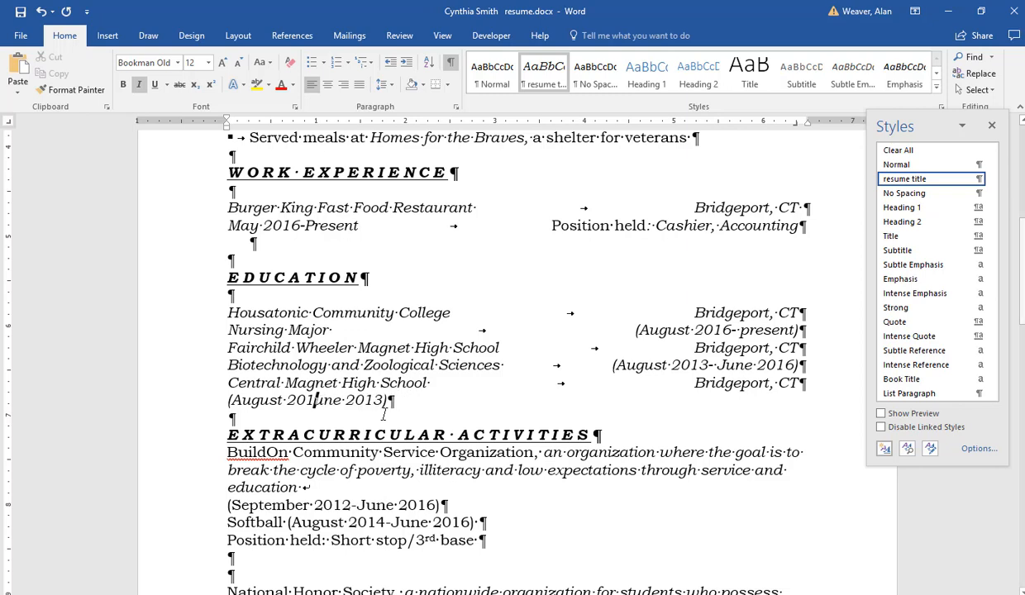
{"action": "type", "text": "2 -"}
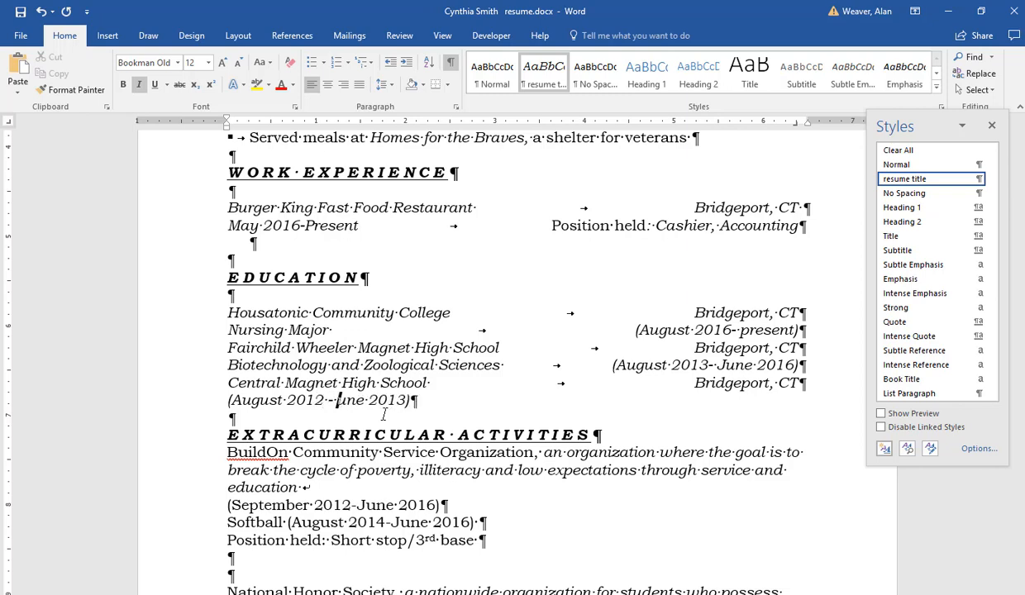
{"action": "type", "text": " J"}
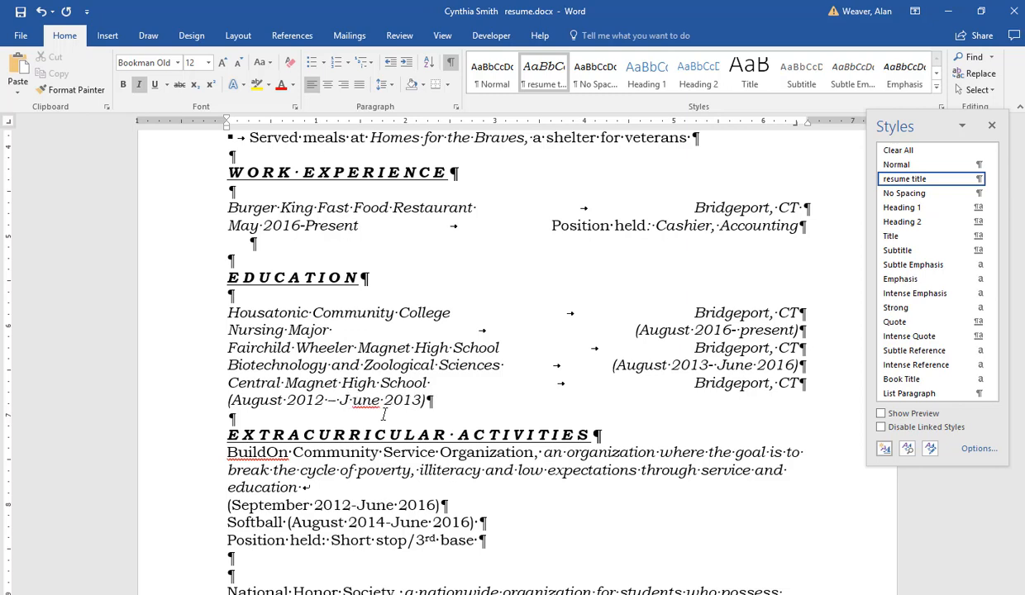
{"action": "key", "text": "BackSpace"}
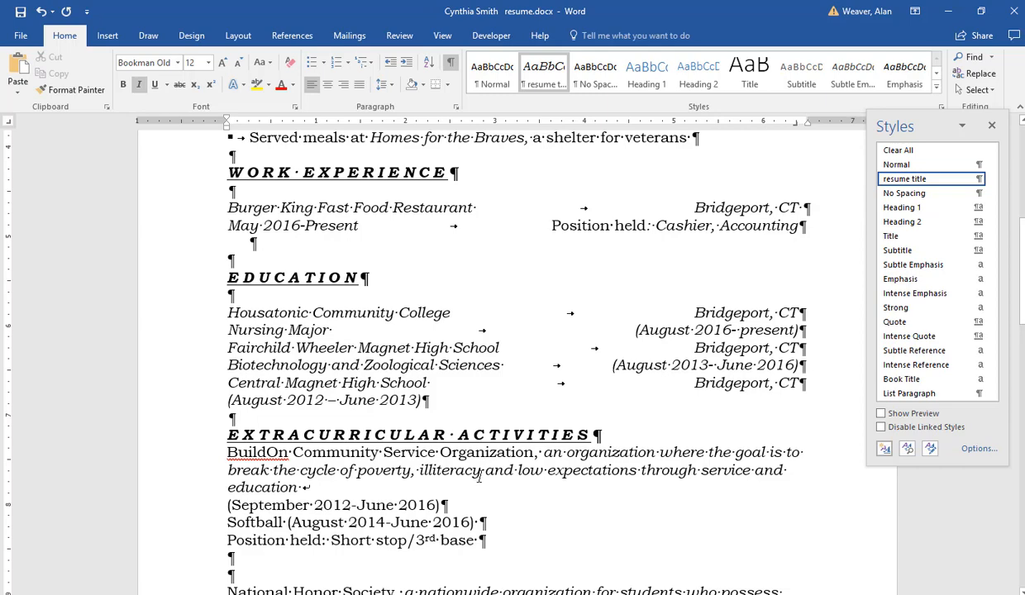
Step: Review the EXTRACURRICULAR ACTIVITIES entries and compare their layout with the sections above
{"action": "scroll", "coordinate": [621, 501], "scroll_direction": "down", "scroll_amount": 3}
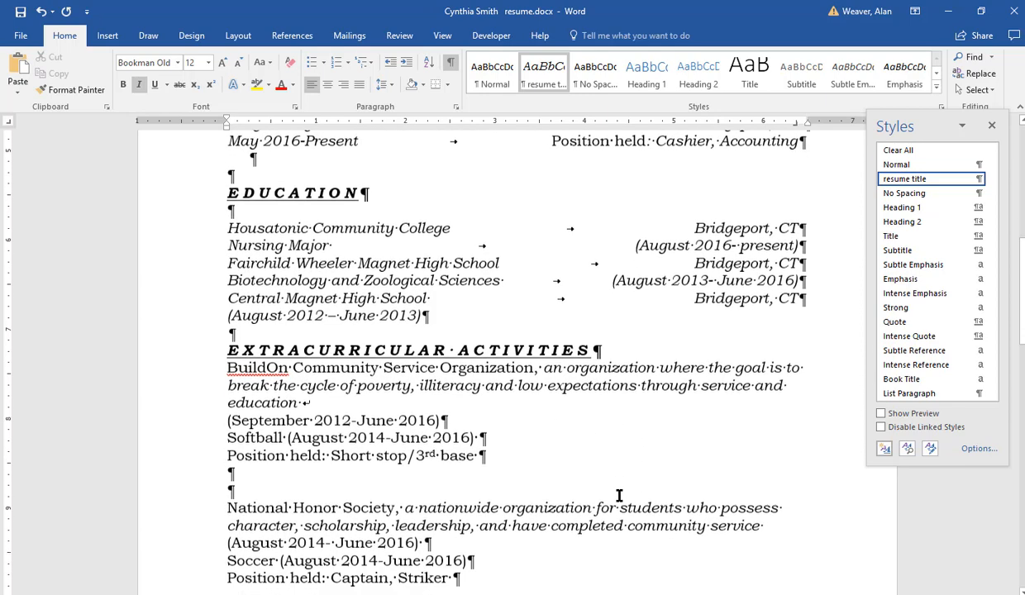
{"action": "scroll", "coordinate": [619, 496], "scroll_direction": "down", "scroll_amount": 1}
{"action": "scroll", "coordinate": [618, 496], "scroll_direction": "up", "scroll_amount": 1}
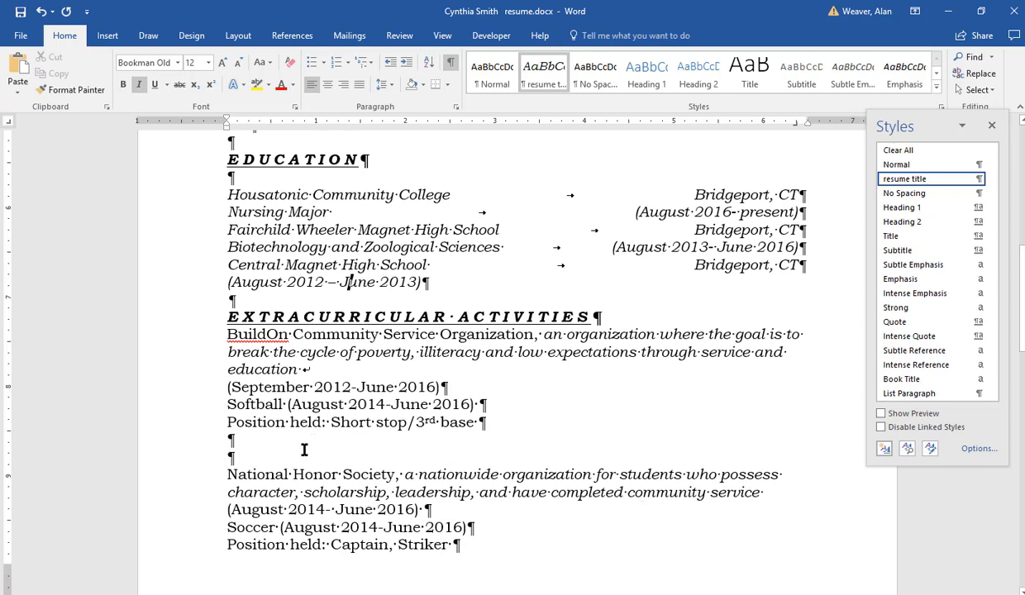
{"action": "scroll", "coordinate": [549, 396], "scroll_direction": "down", "scroll_amount": 1}
{"action": "scroll", "coordinate": [549, 398], "scroll_direction": "down", "scroll_amount": 2}
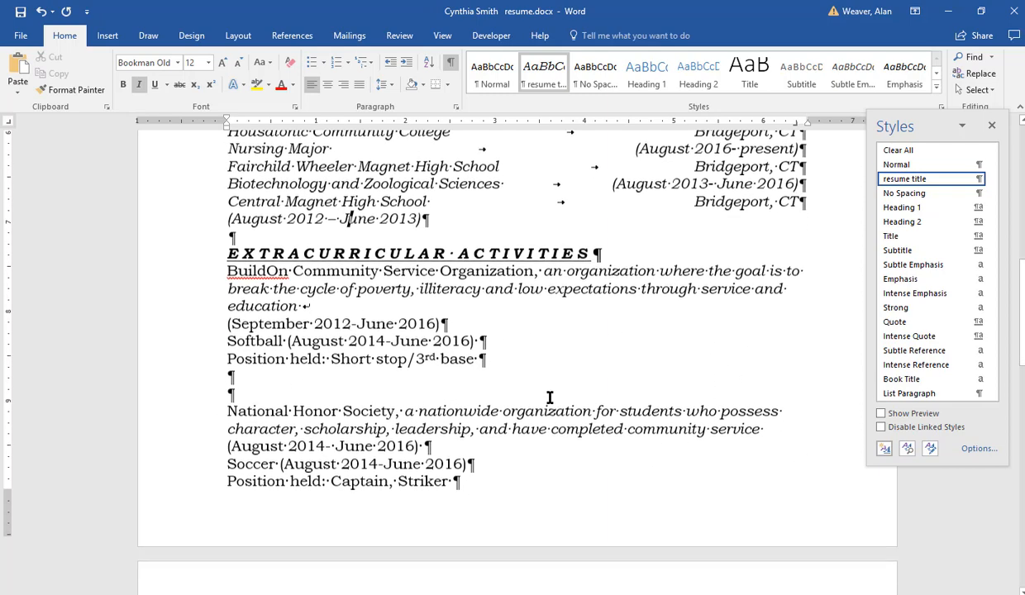
{"action": "scroll", "coordinate": [550, 398], "scroll_direction": "up", "scroll_amount": 8}
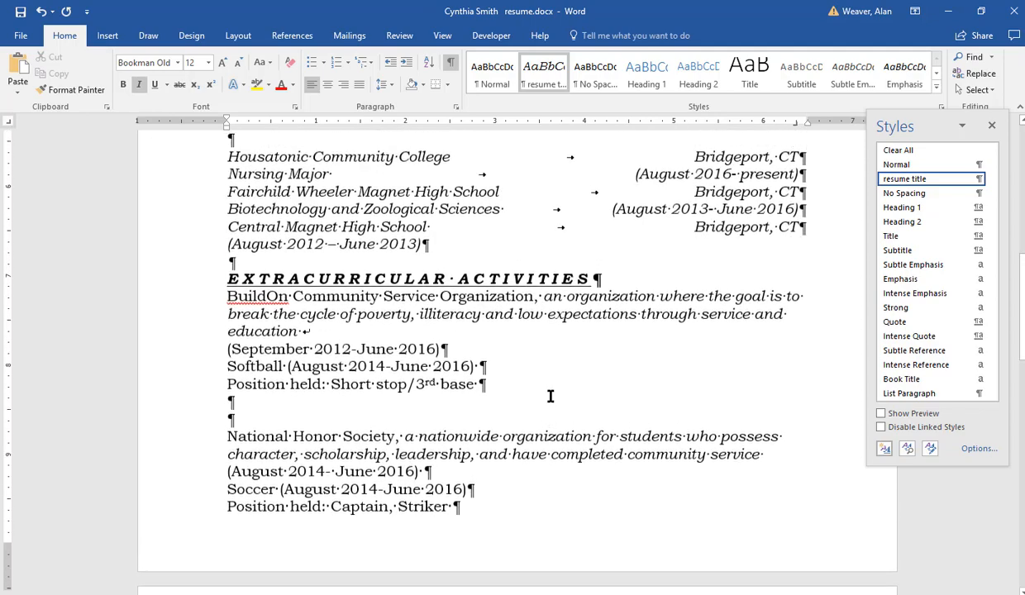
{"action": "scroll", "coordinate": [559, 379], "scroll_direction": "up", "scroll_amount": 3}
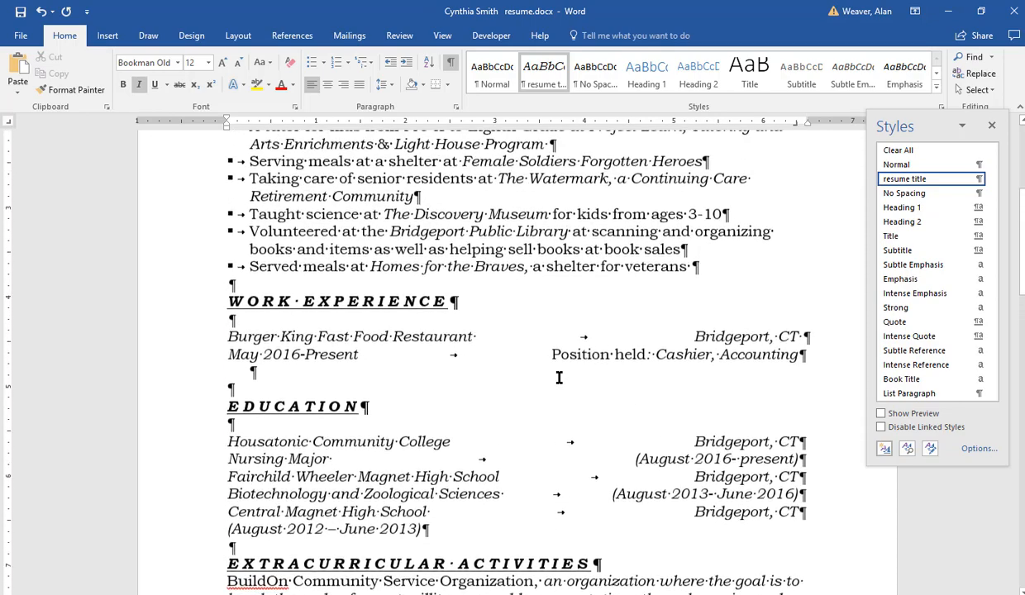
{"action": "scroll", "coordinate": [560, 373], "scroll_direction": "down", "scroll_amount": 3}
{"action": "scroll", "coordinate": [561, 373], "scroll_direction": "down", "scroll_amount": 2}
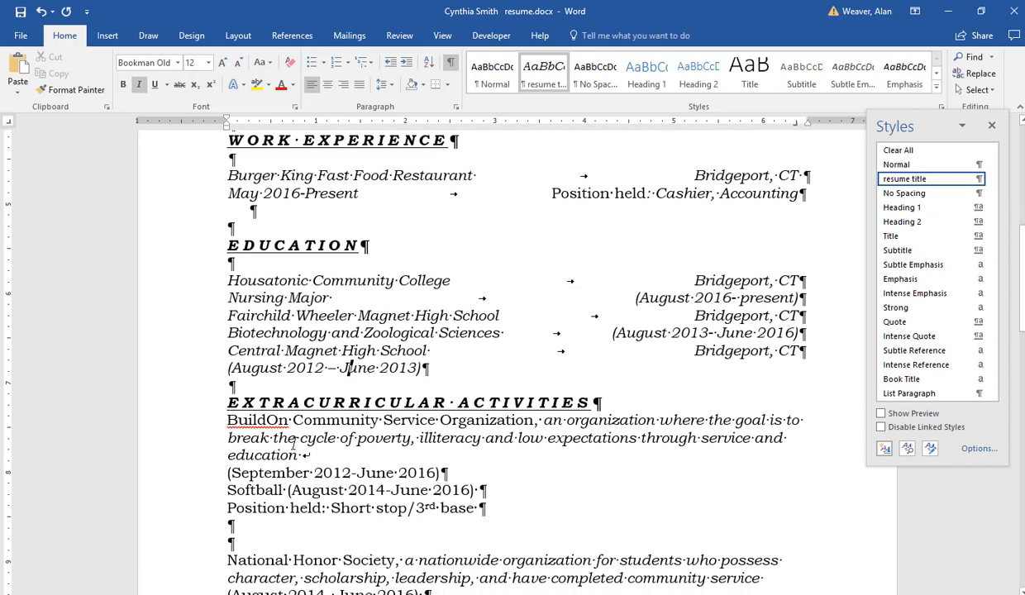
Step: Add square bullets to the BuildOn, Softball and Short stop/3rd base lines and decrease their indent by one level
{"action": "left_click_drag", "start_coordinate": [278, 420], "coordinate": [453, 501]}
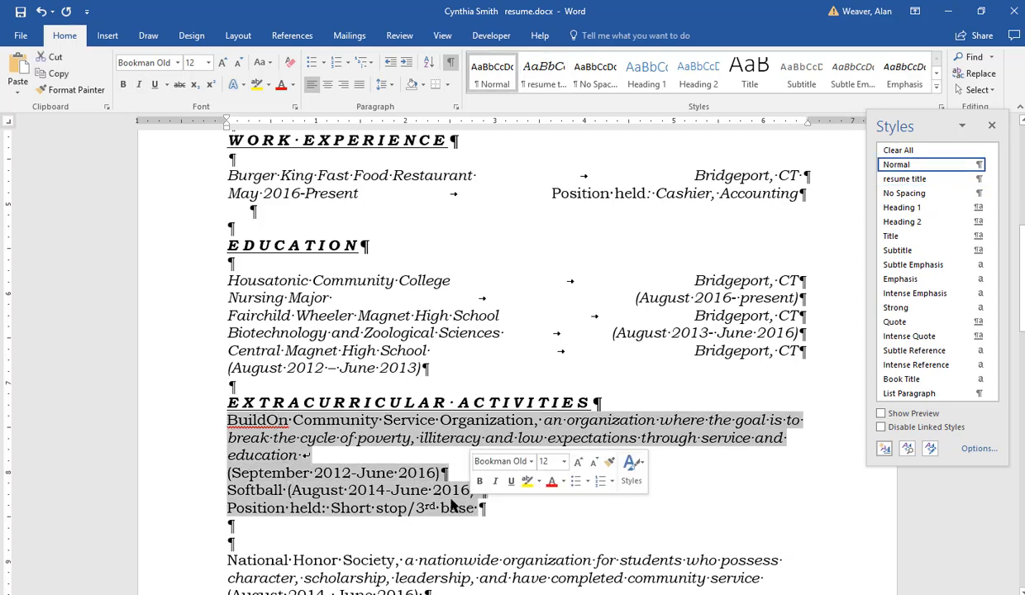
{"action": "left_click", "coordinate": [323, 63]}
{"action": "left_click", "coordinate": [322, 105]}
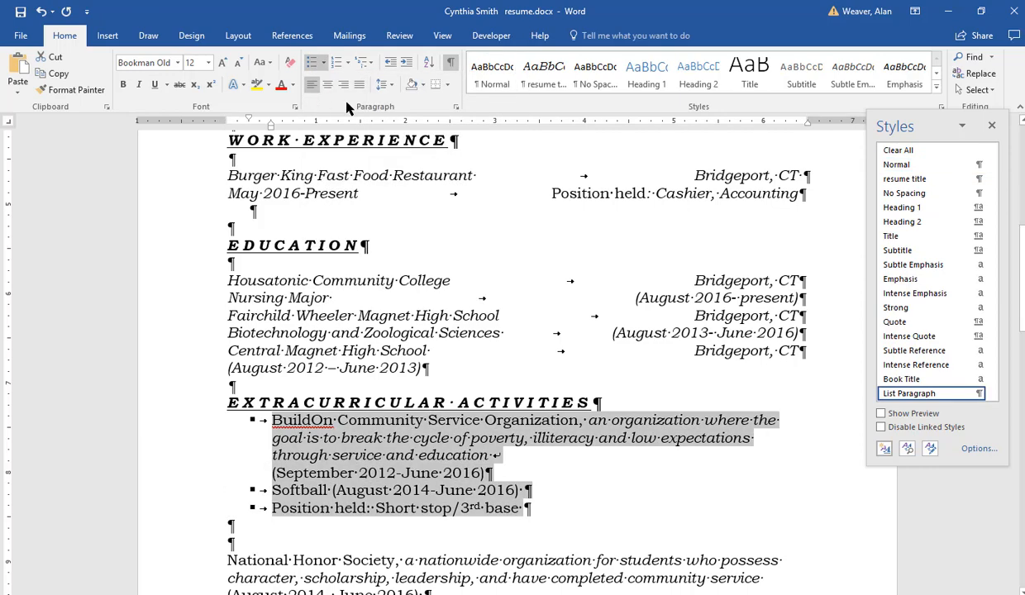
{"action": "left_click", "coordinate": [391, 64]}
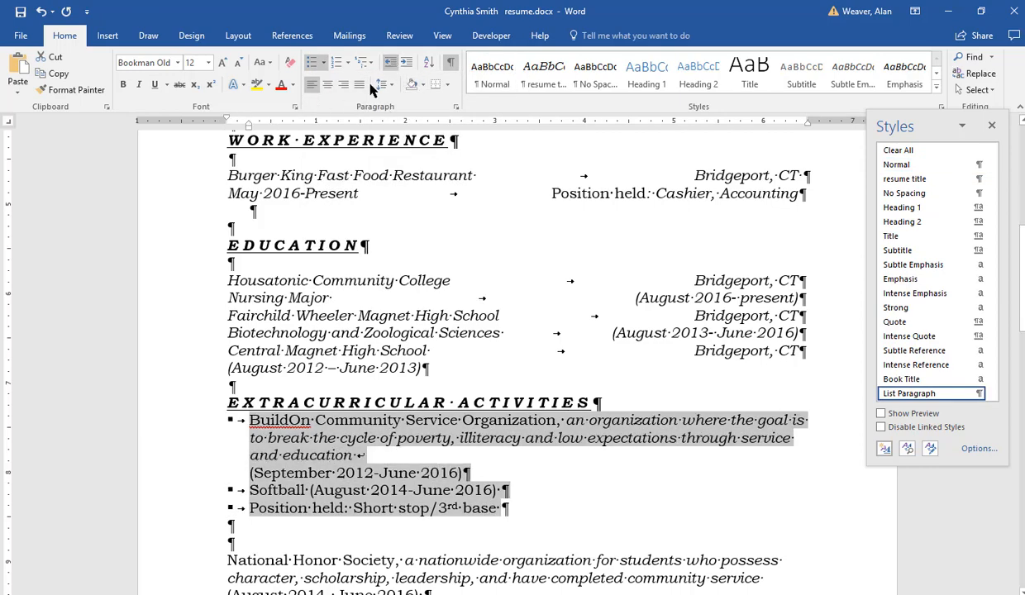
Step: Merge the "Position held: Short stop/3rd base" line into the Softball bullet, separated by a manual line break
{"action": "left_click", "coordinate": [335, 460]}
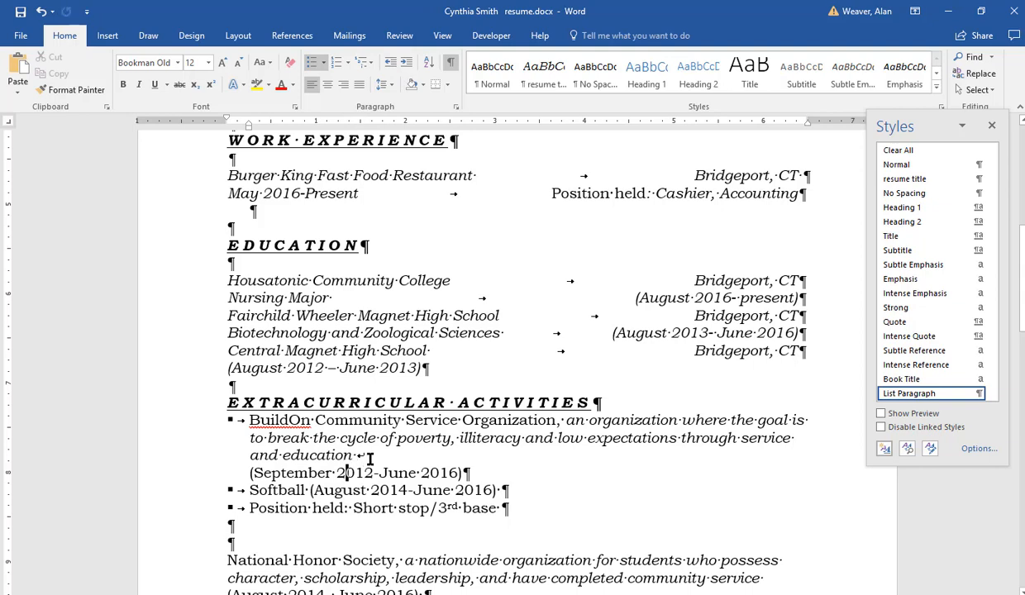
{"action": "key", "text": "Down"}
{"action": "key", "text": "Down"}
{"action": "key", "text": "End"}
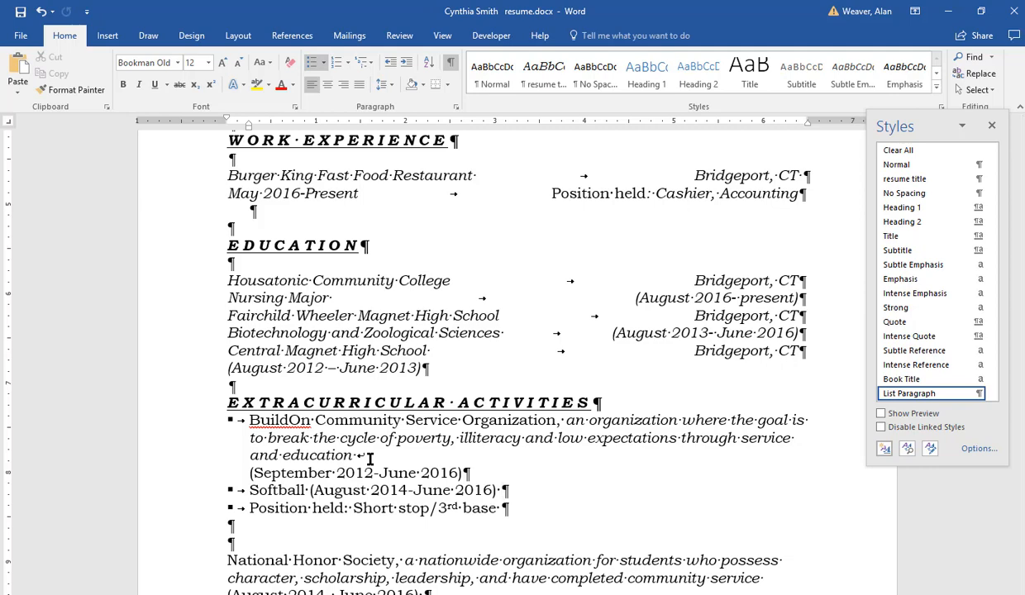
{"action": "key", "text": "Delete"}
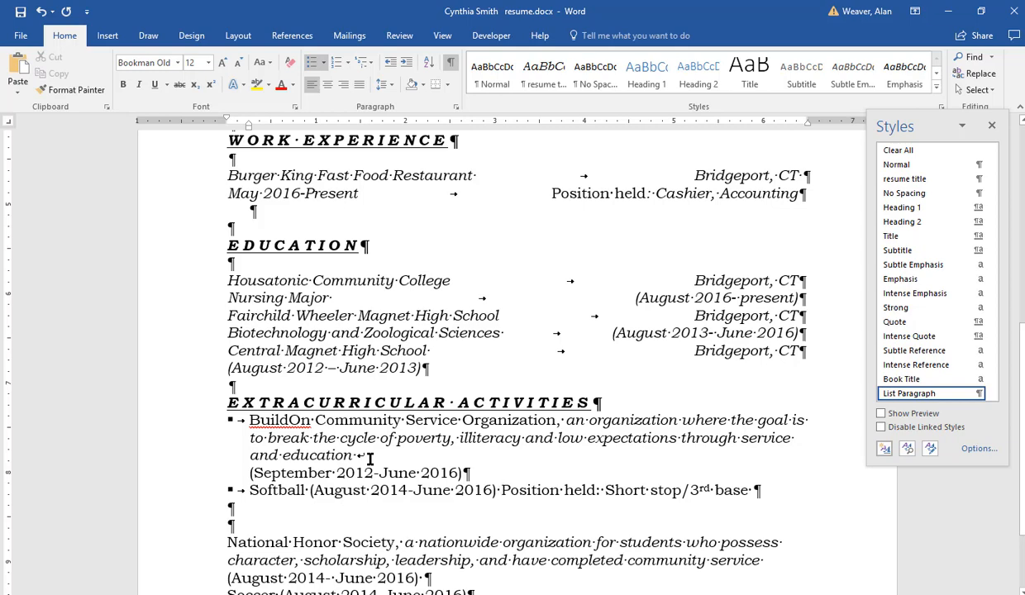
{"action": "key", "text": "shift+Return"}
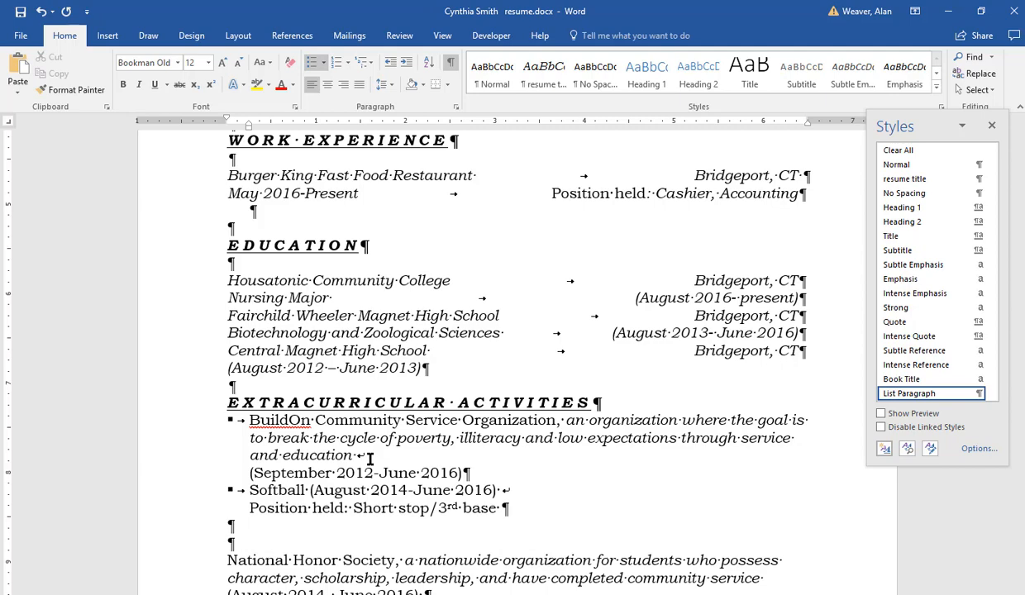
Step: Add square bullets to the National Honor Society and Soccer entries
{"action": "scroll", "coordinate": [370, 460], "scroll_direction": "down", "scroll_amount": 1}
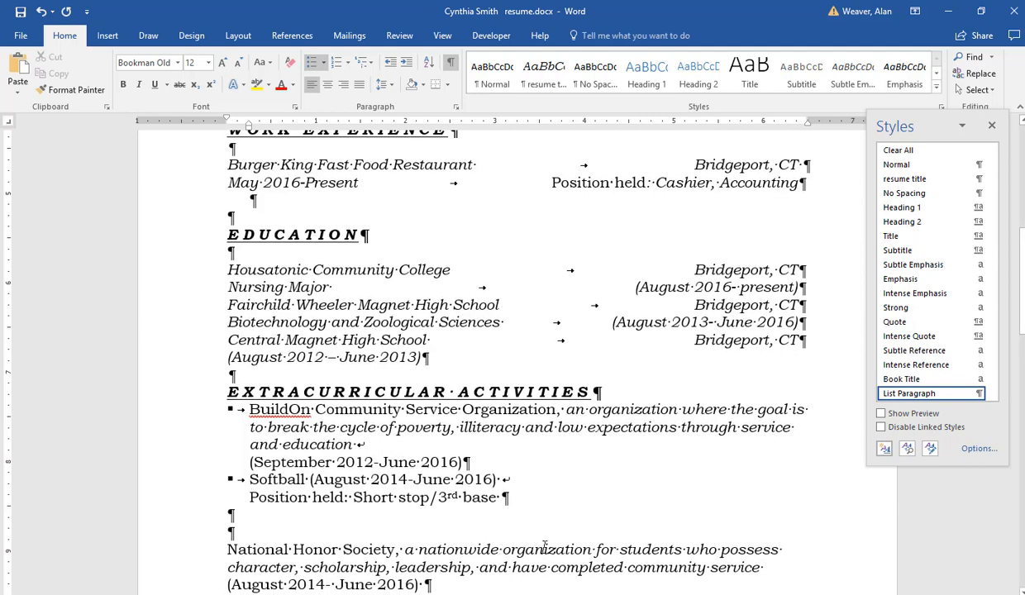
{"action": "scroll", "coordinate": [563, 534], "scroll_direction": "down", "scroll_amount": 3}
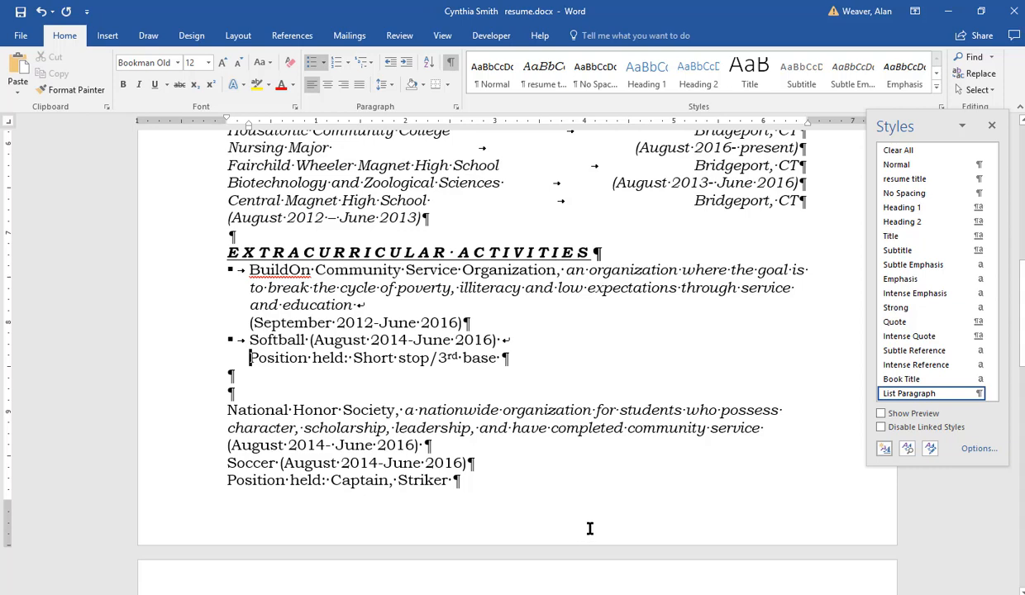
{"action": "left_click", "coordinate": [313, 410]}
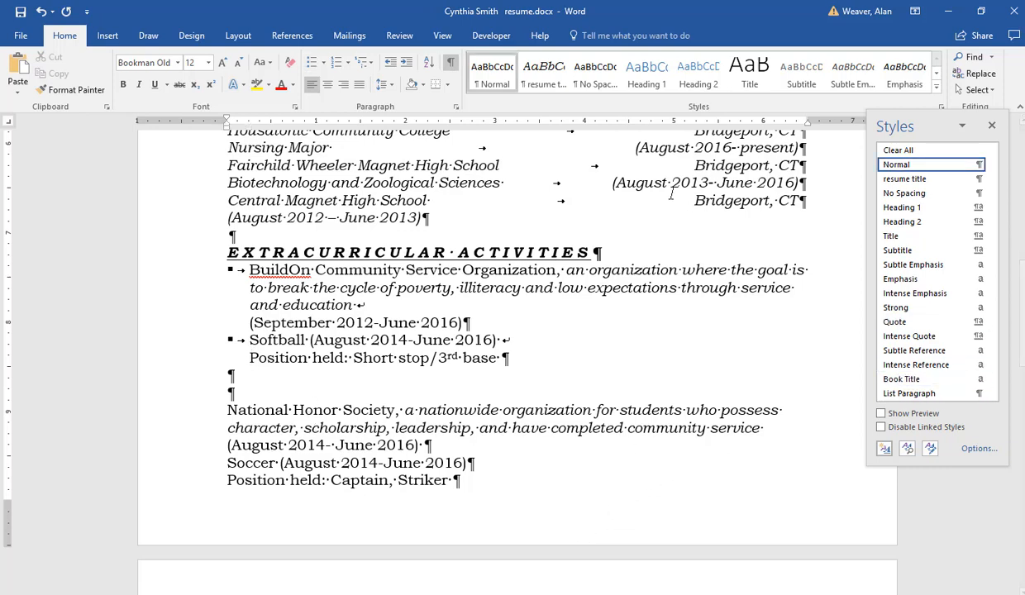
{"action": "left_click", "coordinate": [312, 64]}
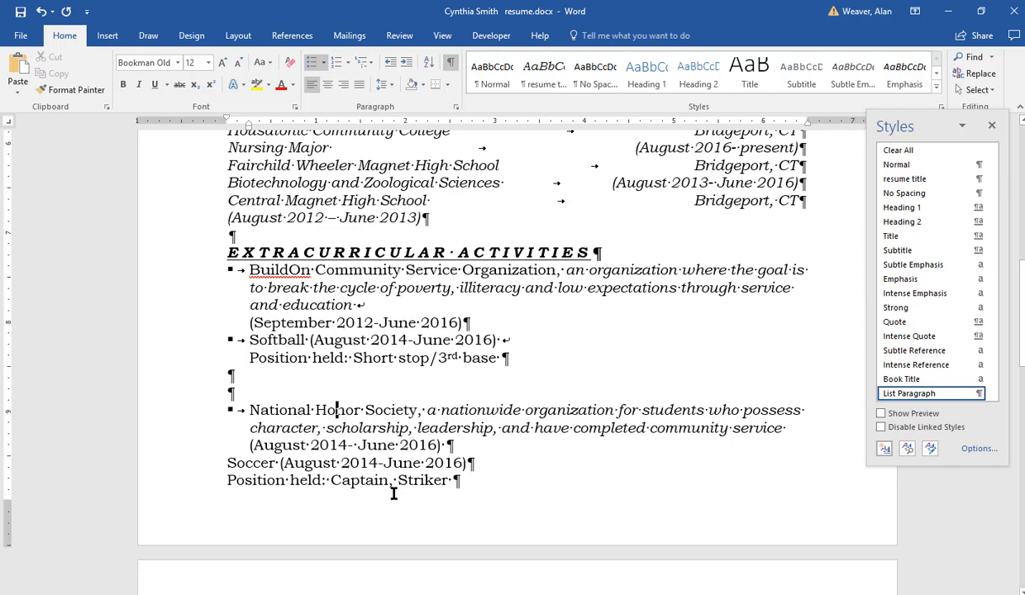
{"action": "left_click", "coordinate": [254, 465]}
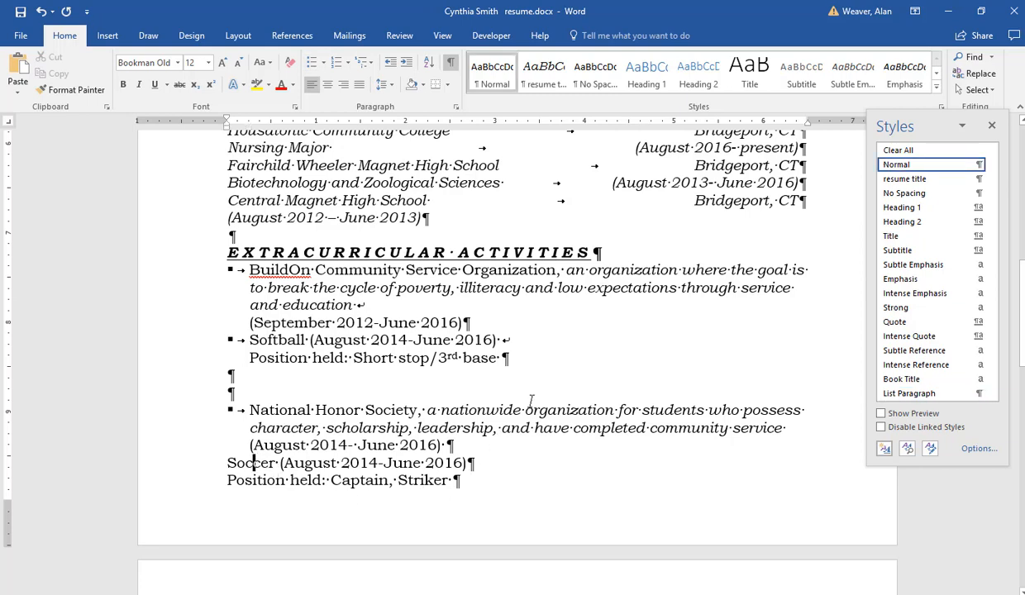
{"action": "left_click", "coordinate": [311, 65]}
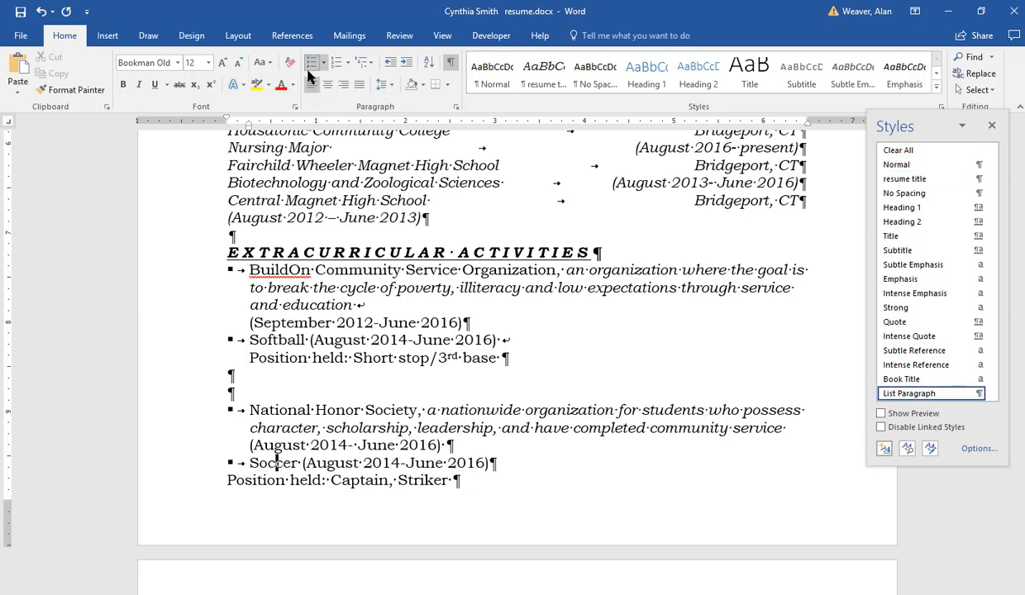
Step: Merge the "Position held: Captain, Striker" line into the Soccer bullet, separated by a manual line break
{"action": "left_click", "coordinate": [521, 468]}
{"action": "key", "text": "Delete"}
{"action": "scroll", "coordinate": [521, 468], "scroll_direction": "up", "scroll_amount": 1}
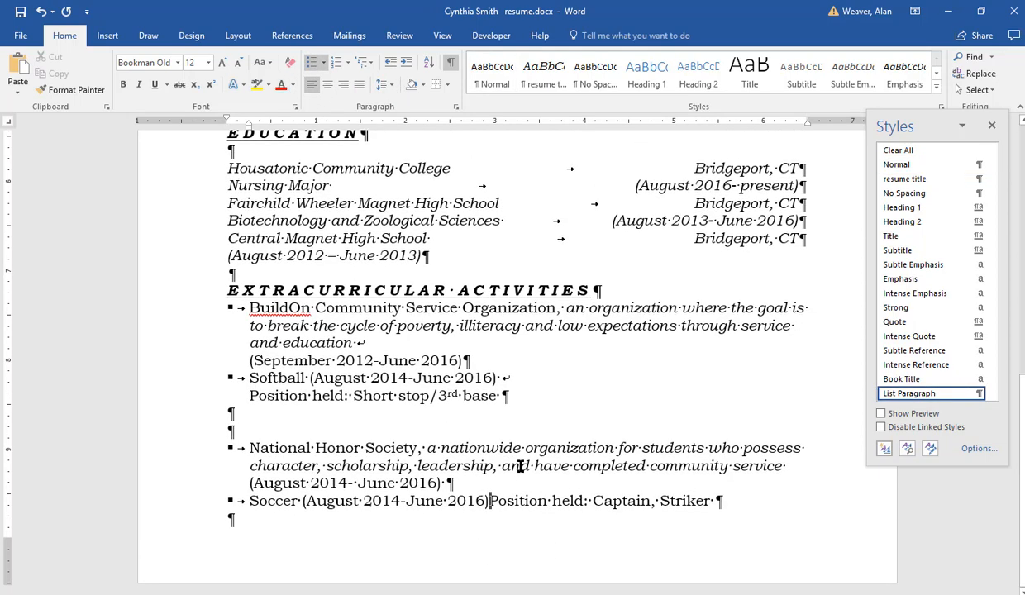
{"action": "key", "text": "shift+Return"}
{"action": "key", "text": "Down"}
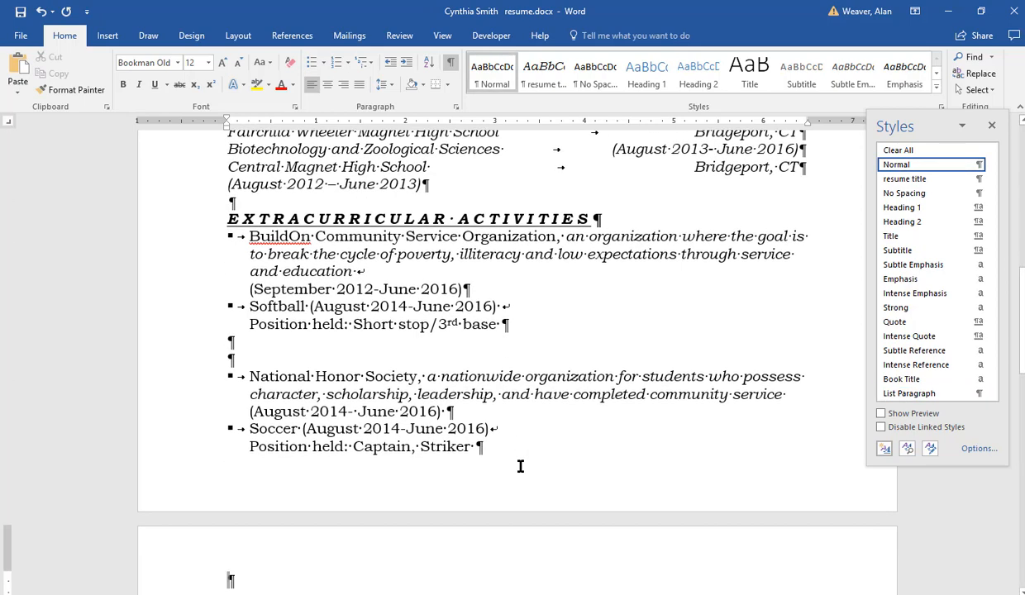
{"action": "key", "text": "Up"}
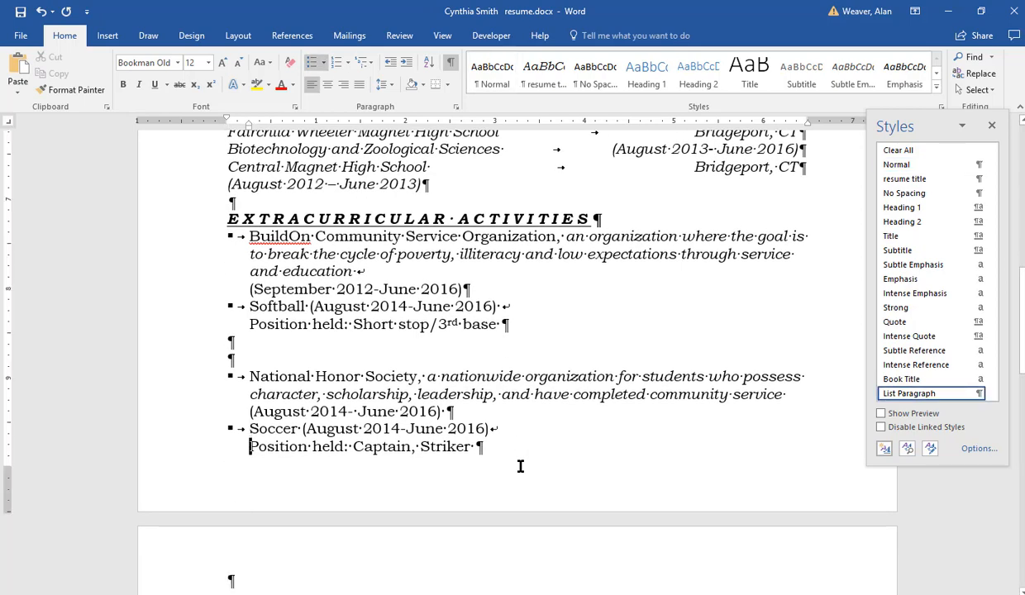
{"action": "key", "text": "End"}
{"action": "scroll", "coordinate": [521, 468], "scroll_direction": "up", "scroll_amount": 2}
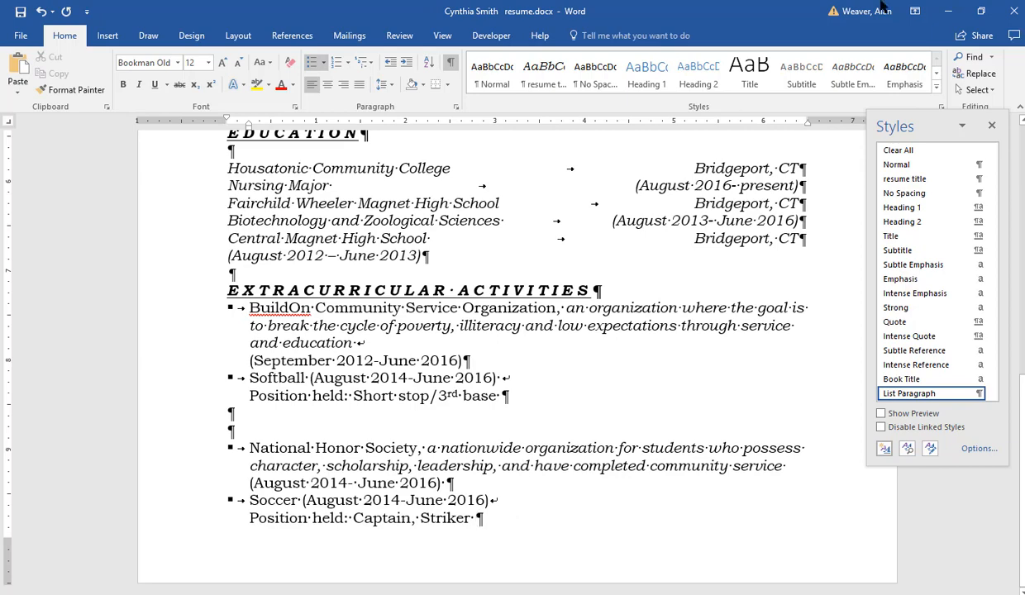
Step: Close the Styles pane and review the resume's page layout in print preview
{"action": "left_click", "coordinate": [992, 126]}
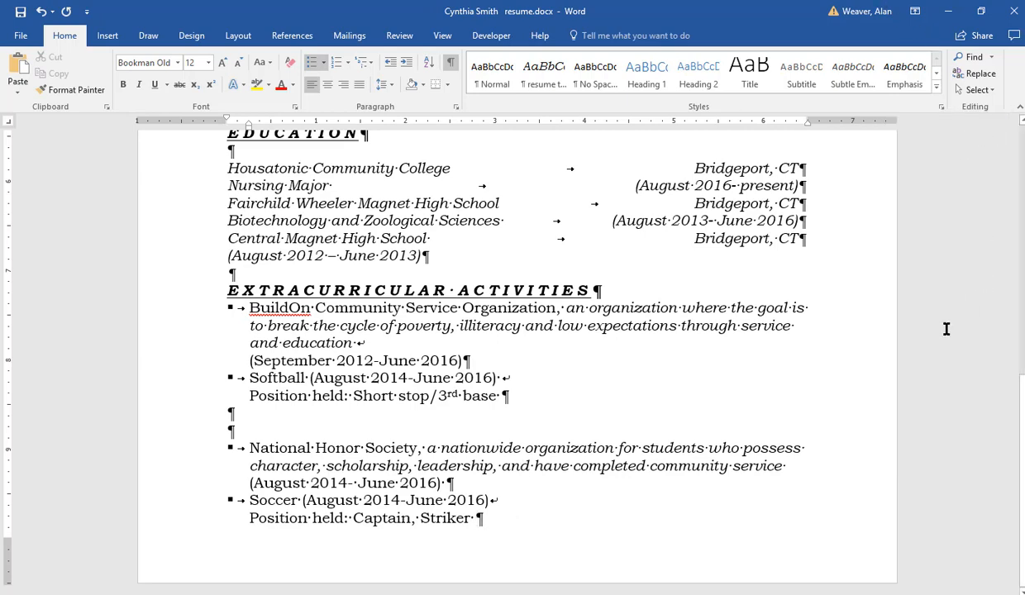
{"action": "scroll", "coordinate": [1001, 164], "scroll_direction": "up", "scroll_amount": 10}
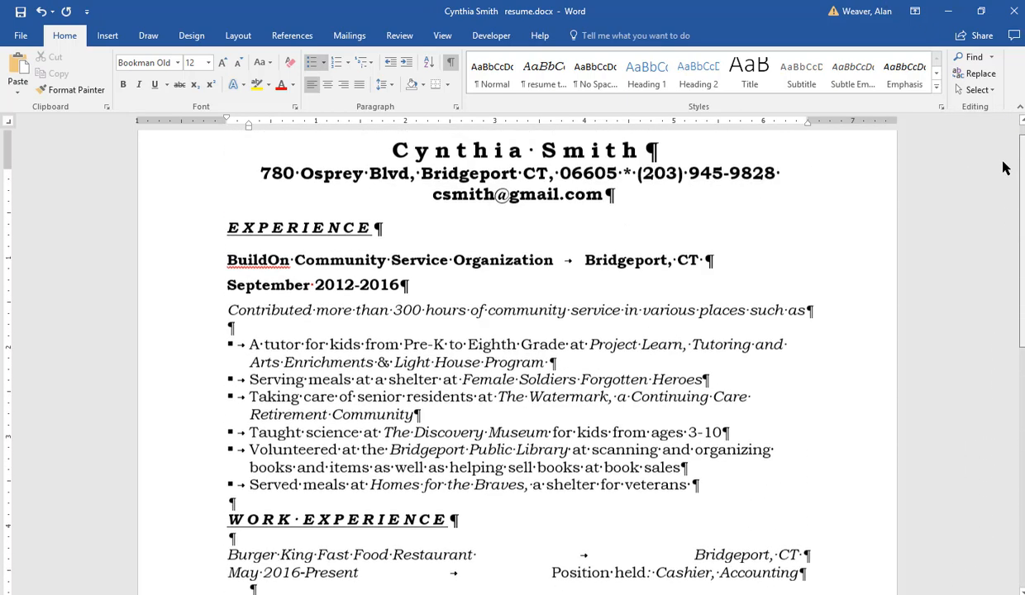
{"action": "scroll", "coordinate": [1001, 164], "scroll_direction": "down", "scroll_amount": 5}
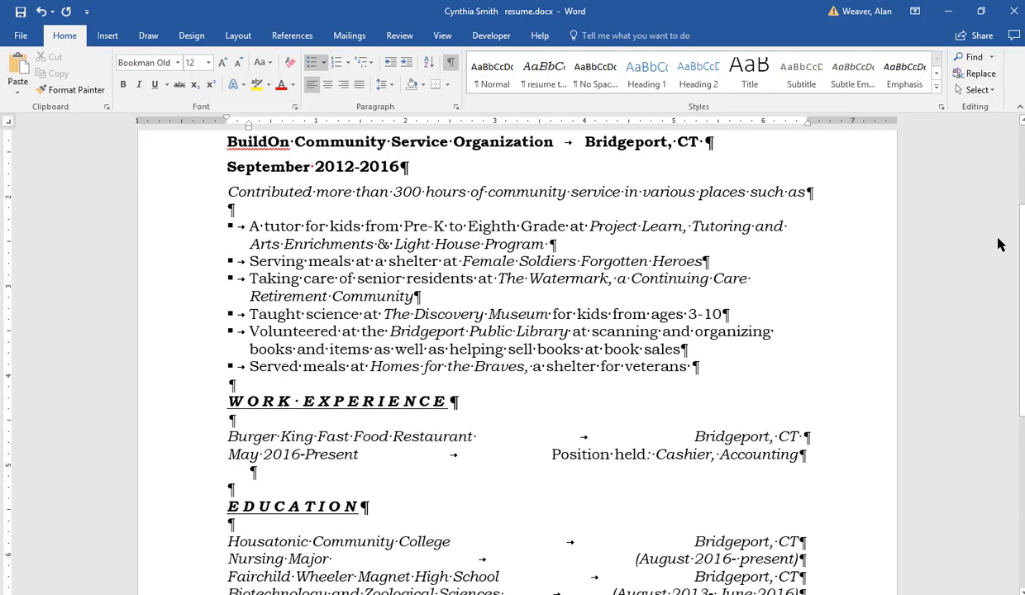
{"action": "key", "text": "ctrl+p"}
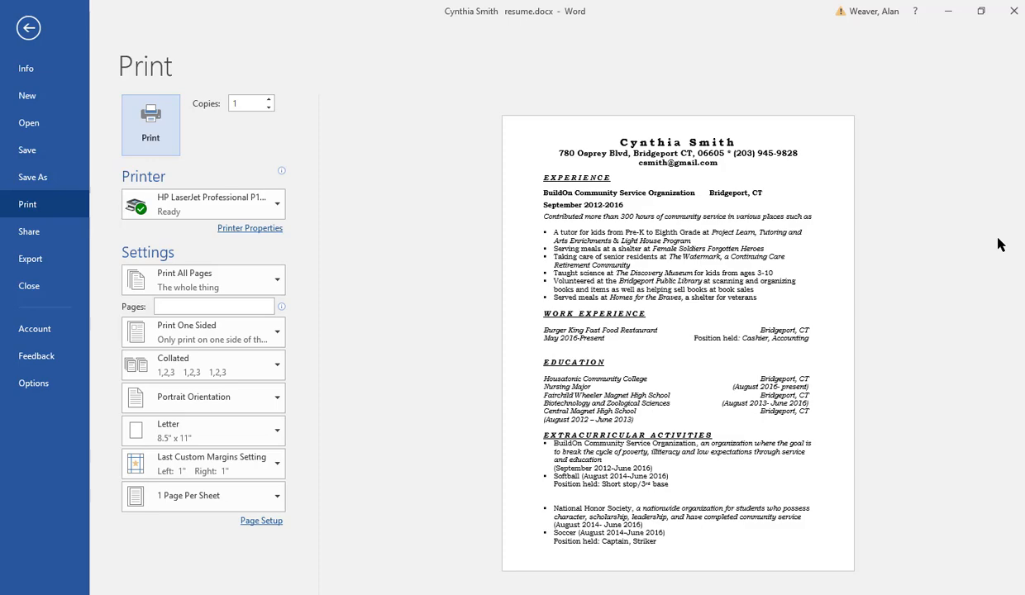
{"action": "key", "text": "Escape"}
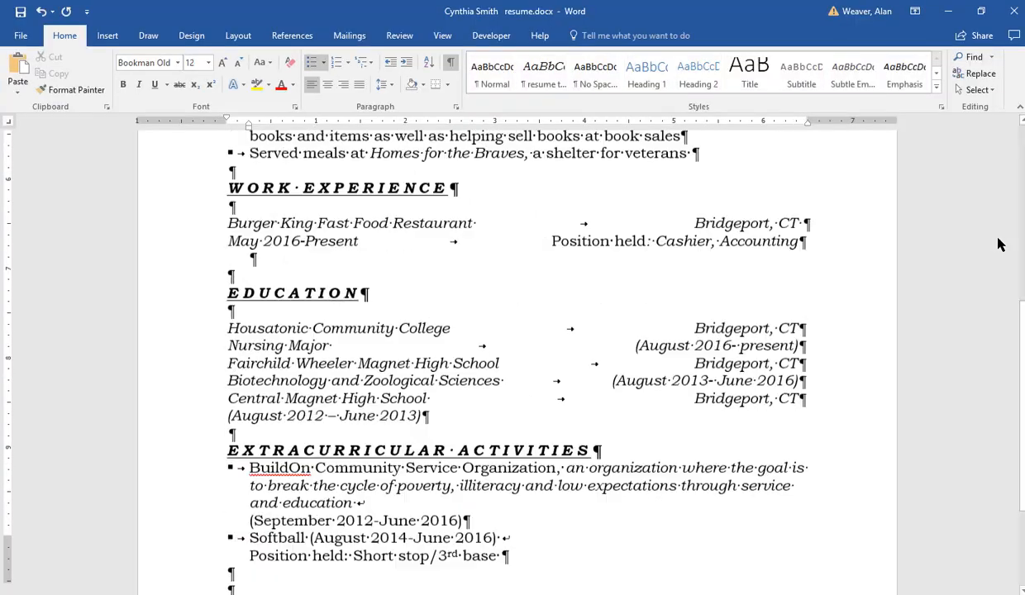
Step: Delete the two empty paragraphs between the Softball and National Honor Society bullets
{"action": "scroll", "coordinate": [998, 245], "scroll_direction": "down", "scroll_amount": 3}
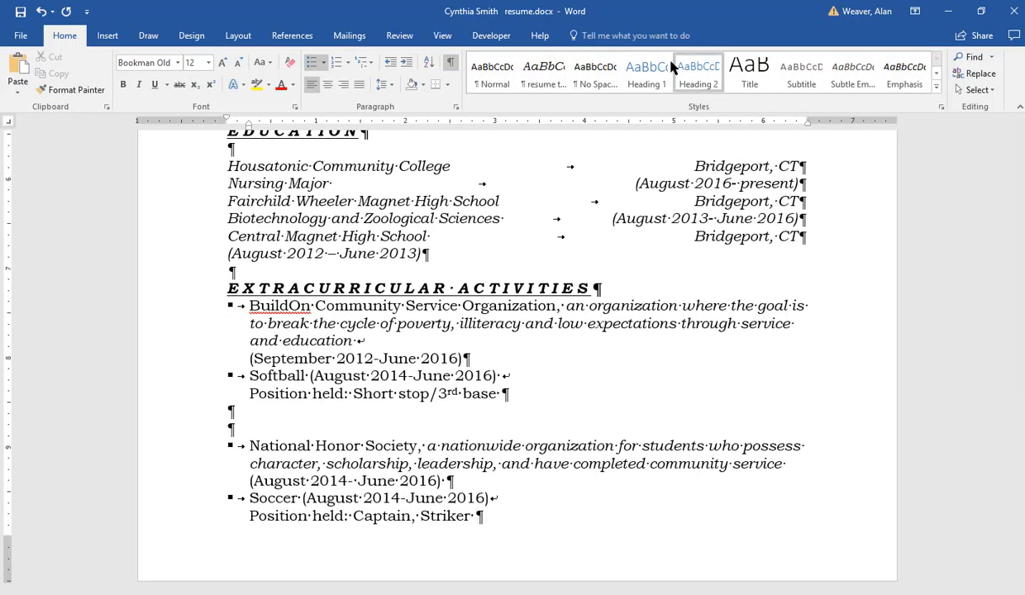
{"action": "left_click", "coordinate": [252, 414]}
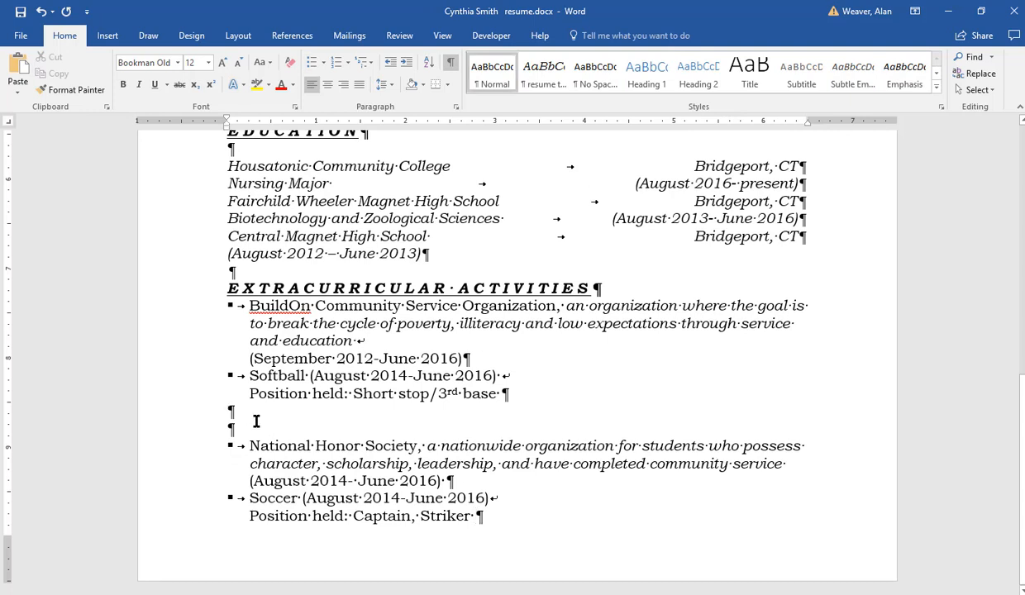
{"action": "key", "text": "Delete"}
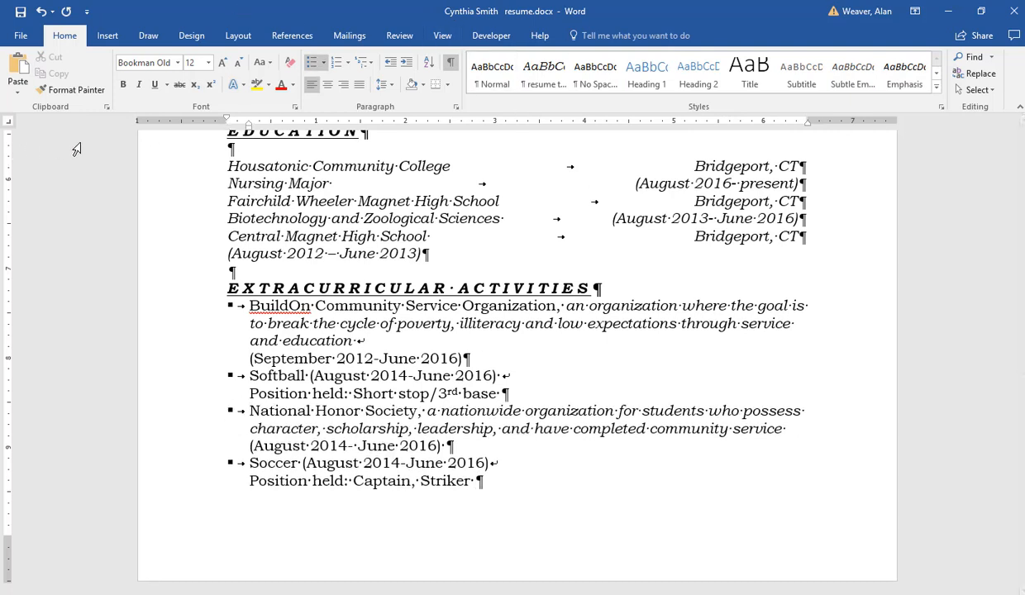
Step: Arrange the four bulleted entries under Extracurricular Activities in two columns
{"action": "left_click_drag", "start_coordinate": [172, 310], "coordinate": [507, 487]}
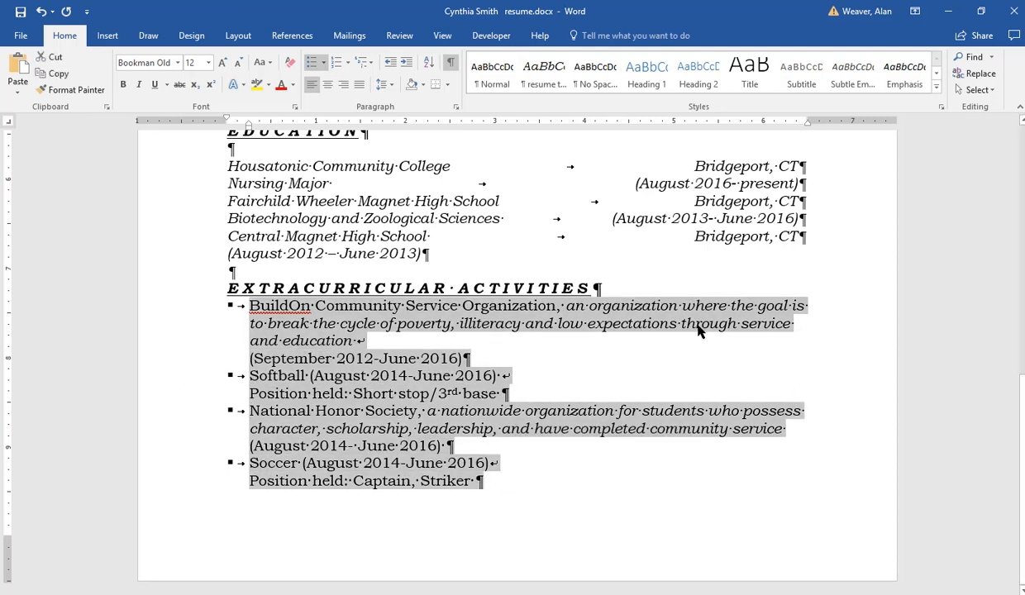
{"action": "left_click", "coordinate": [240, 37]}
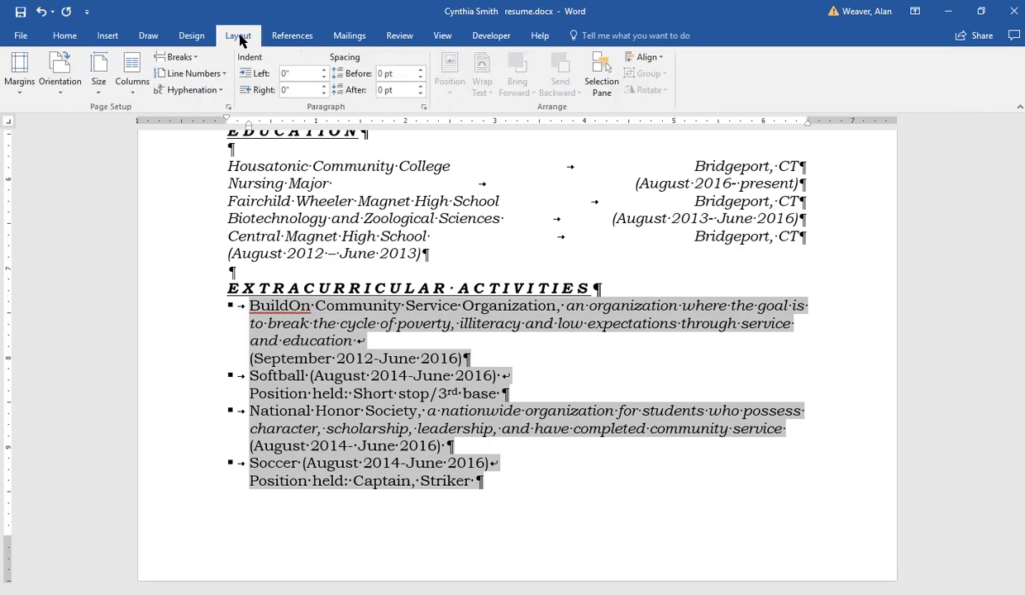
{"action": "left_click", "coordinate": [134, 86]}
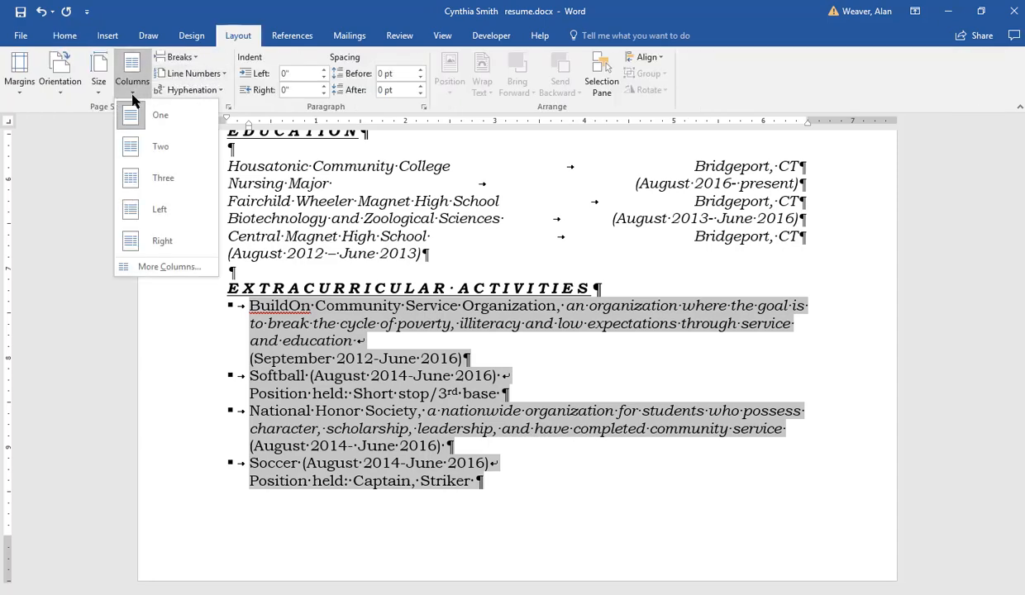
{"action": "left_click", "coordinate": [157, 151]}
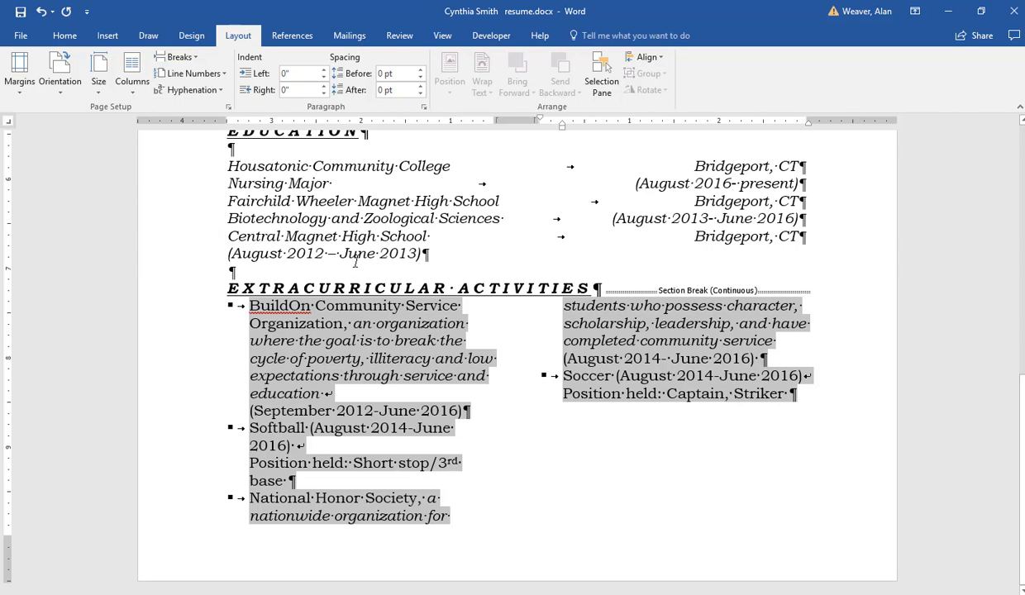
{"action": "left_click", "coordinate": [506, 348]}
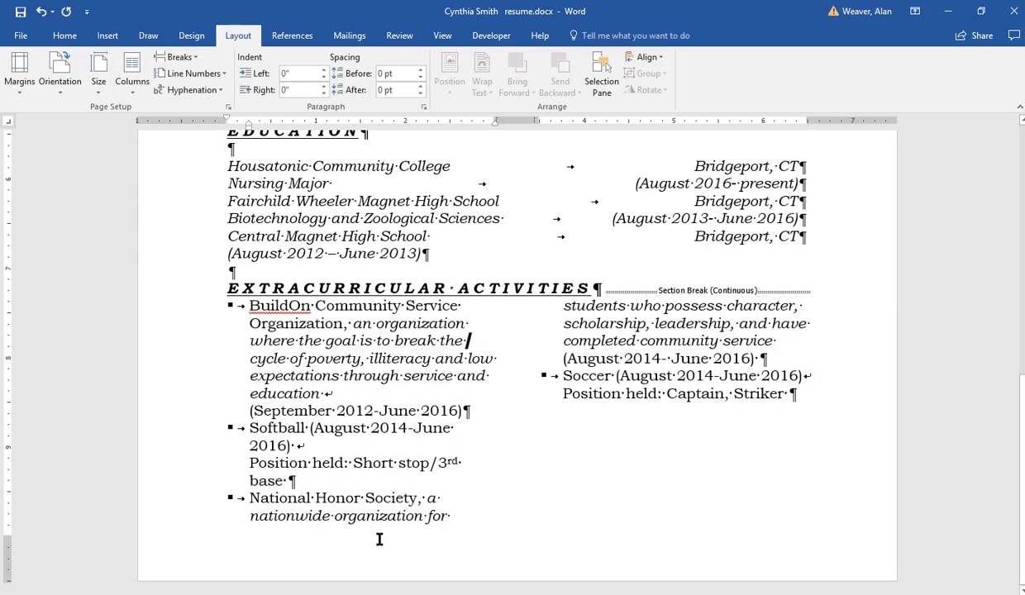
Step: Insert a column break after the Softball entry and remove the empty paragraph above National Honor Society
{"action": "left_click", "coordinate": [306, 480]}
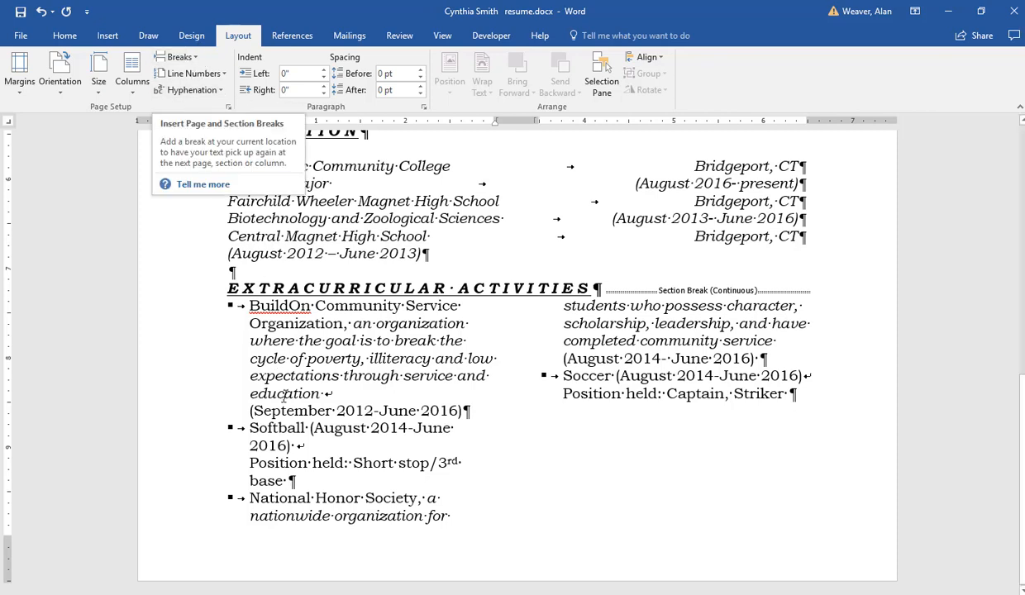
{"action": "left_click", "coordinate": [248, 496]}
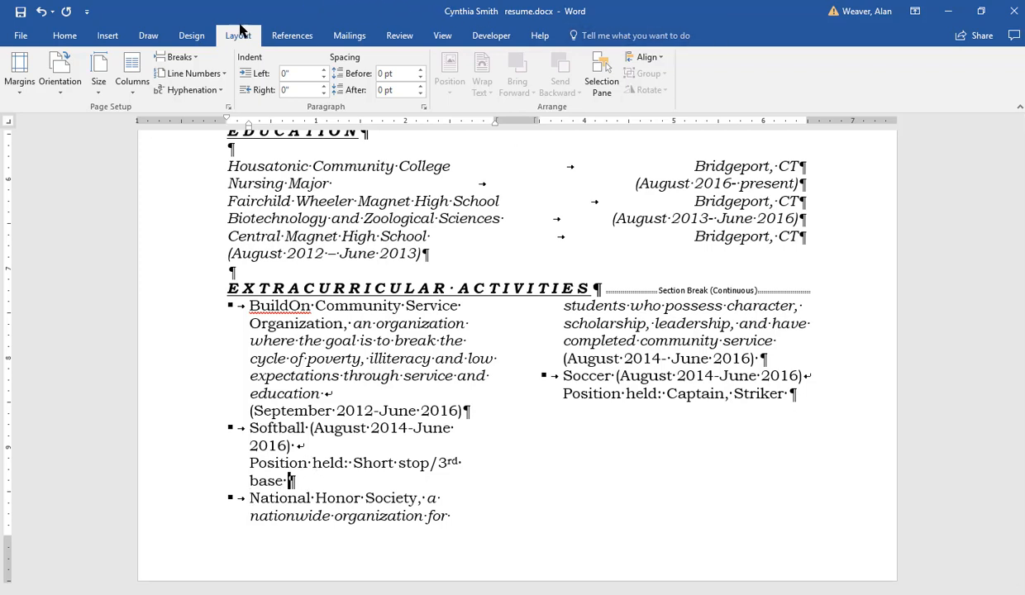
{"action": "left_click", "coordinate": [180, 57]}
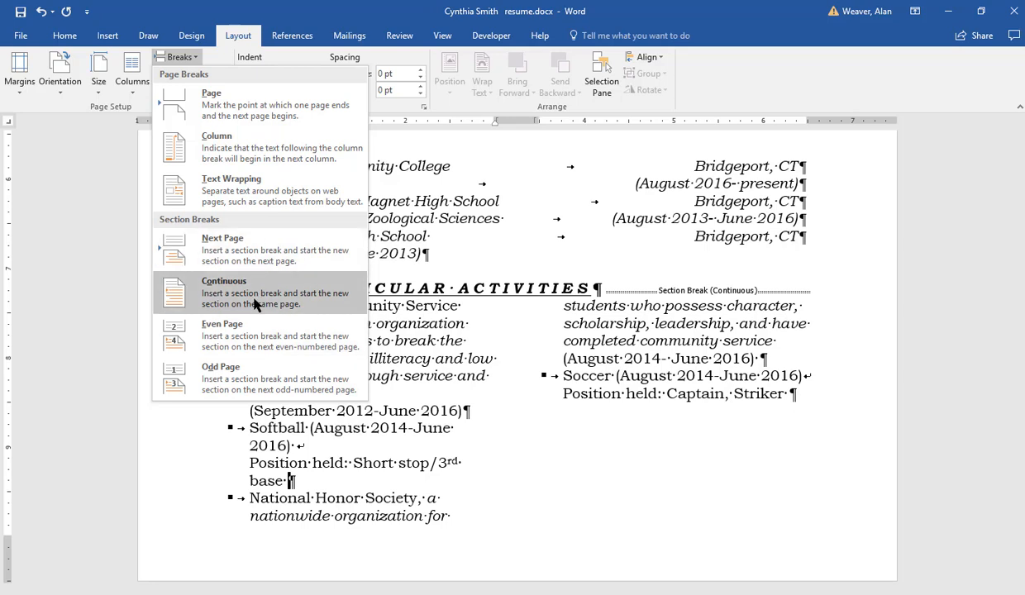
{"action": "left_click", "coordinate": [246, 163]}
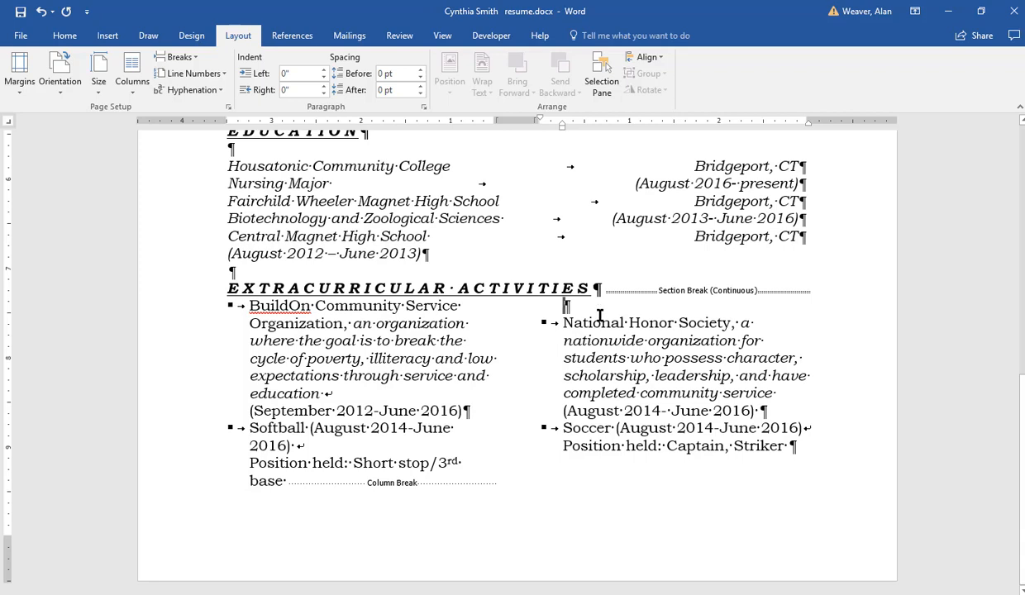
{"action": "key", "text": "Delete"}
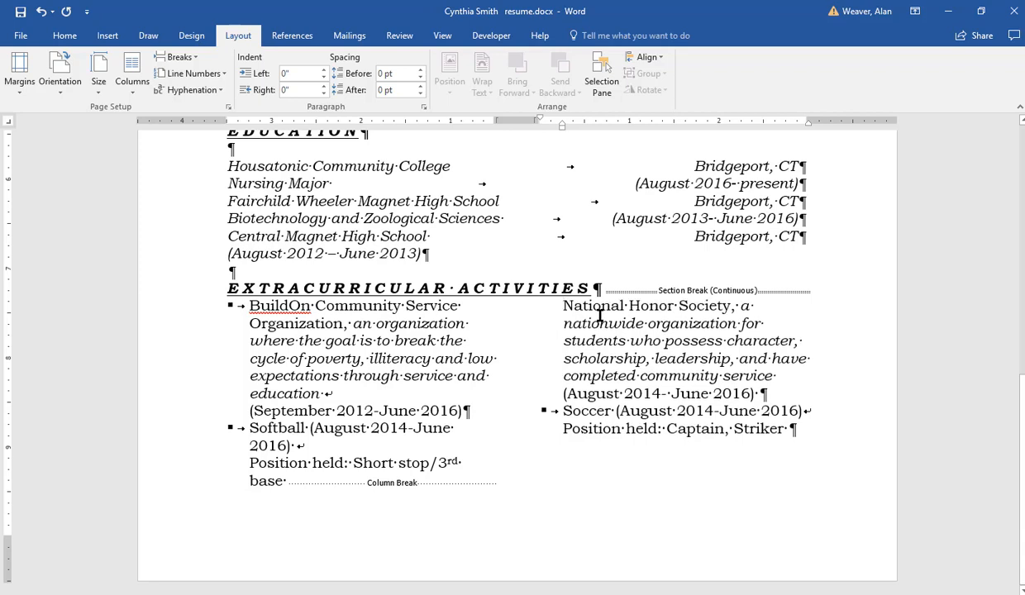
{"action": "left_click", "coordinate": [64, 37]}
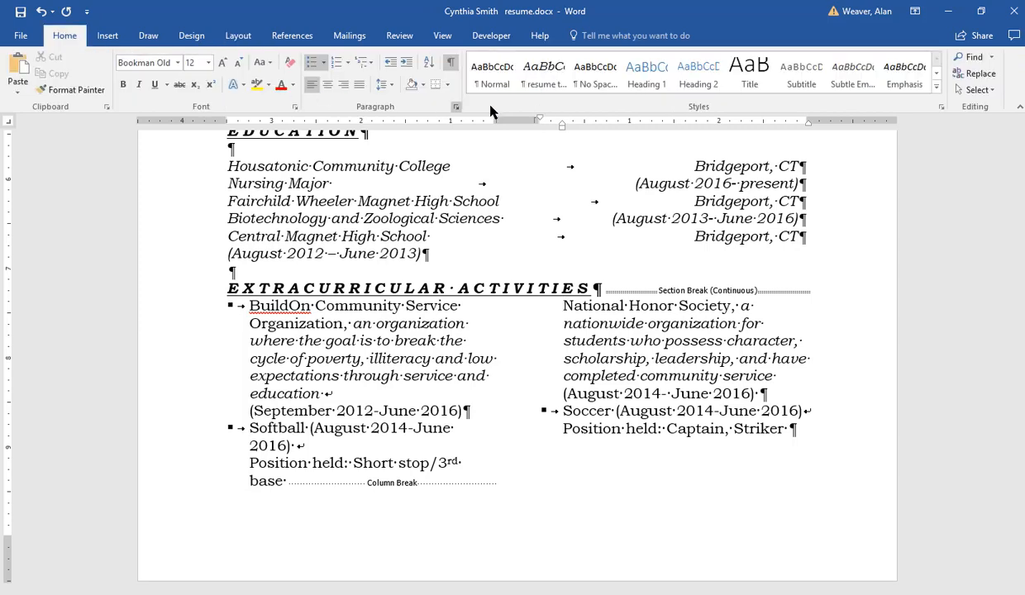
{"action": "left_click", "coordinate": [311, 62]}
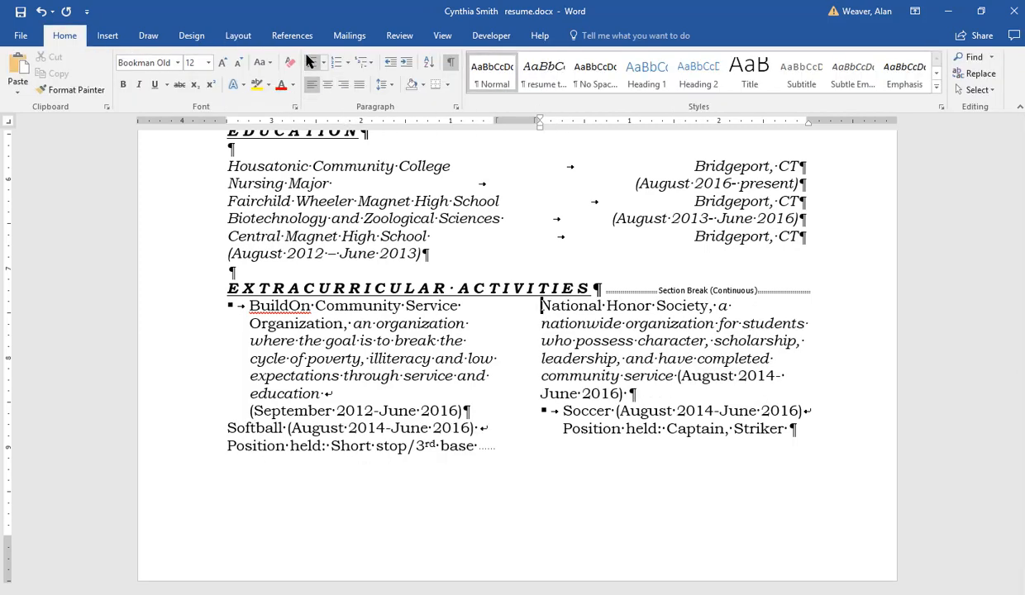
{"action": "left_click", "coordinate": [313, 65]}
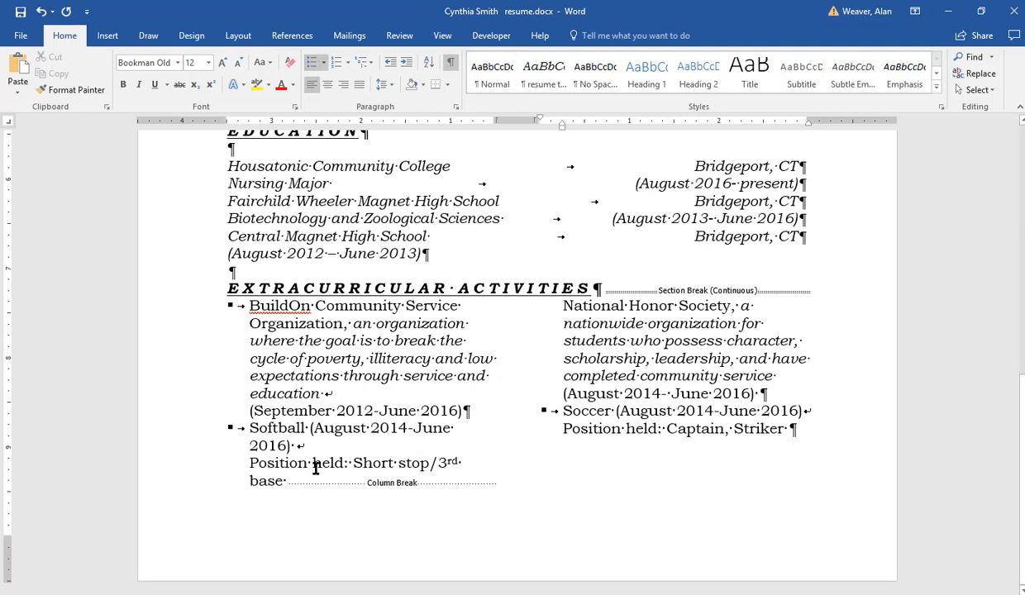
Step: Start a new paragraph before the column break so that National Honor Society has its own bullet
{"action": "left_click", "coordinate": [288, 482]}
{"action": "key", "text": "Return"}
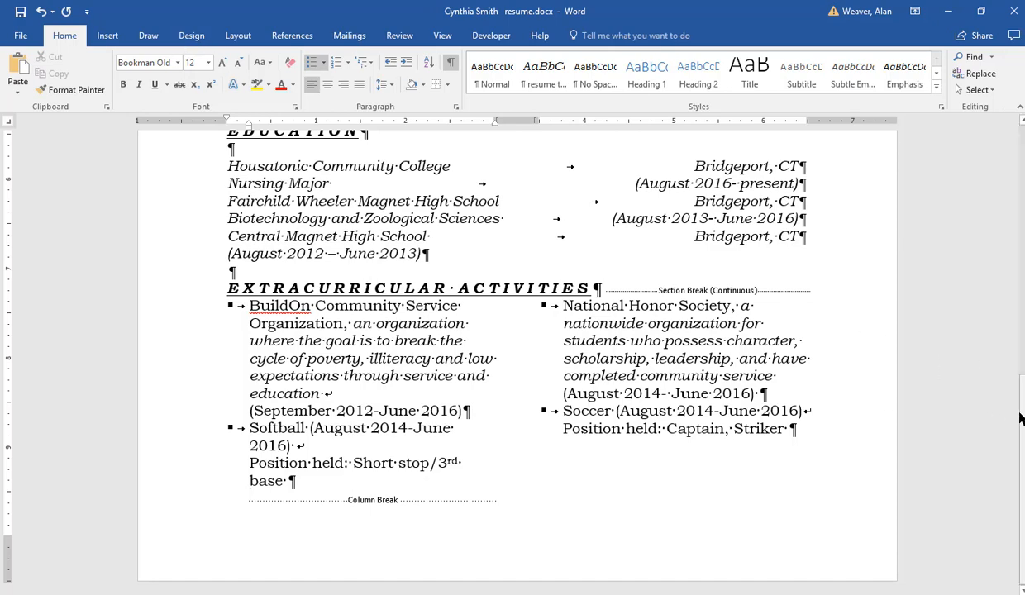
Step: Add a blank line after the Nursing Major line and after the Biotechnology and Zoological Sciences line under Education
{"action": "scroll", "coordinate": [1022, 427], "scroll_direction": "up", "scroll_amount": 2}
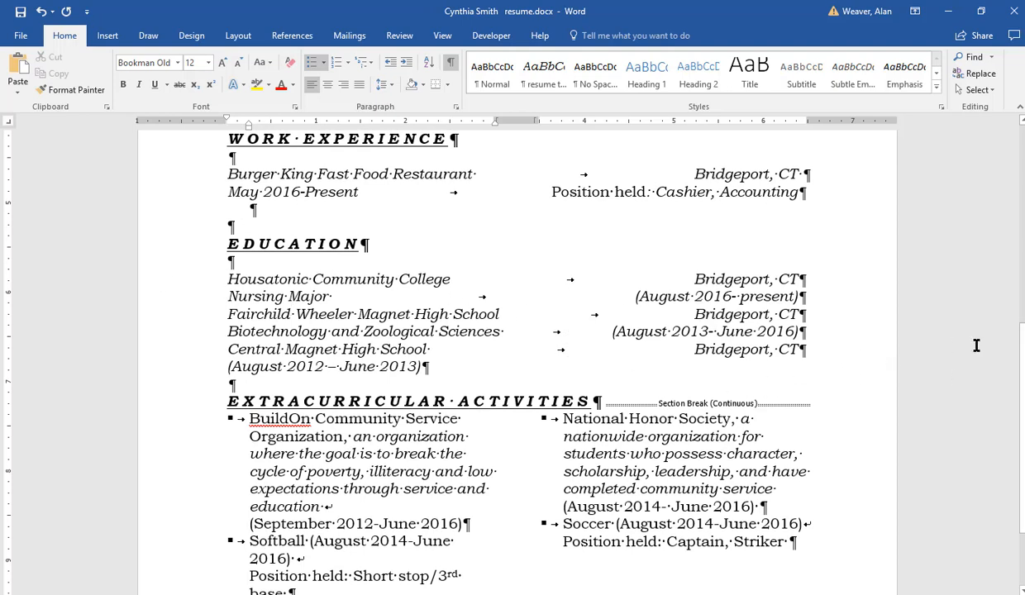
{"action": "left_click", "coordinate": [811, 299]}
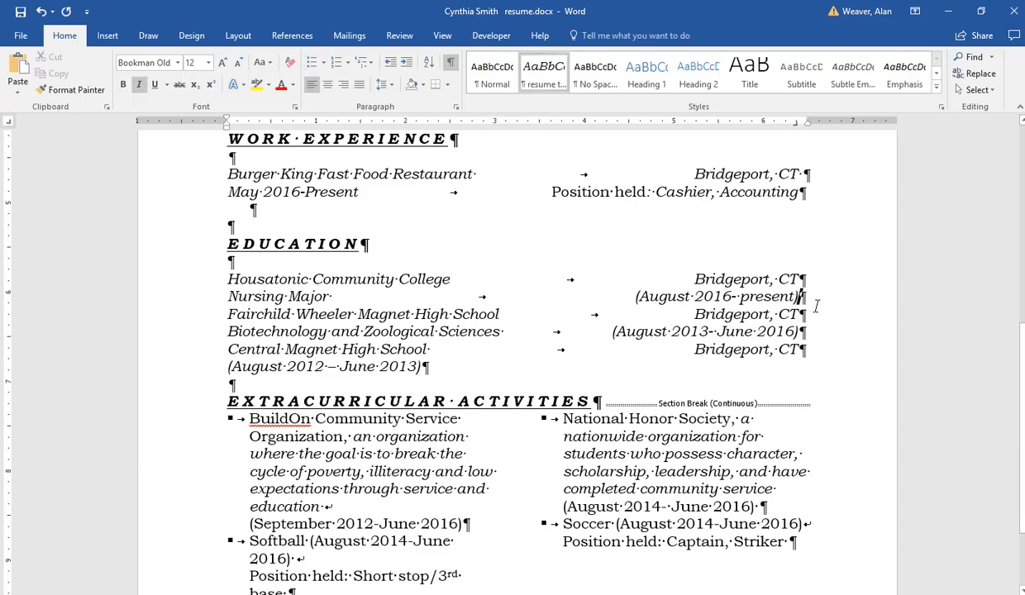
{"action": "key", "text": "Return"}
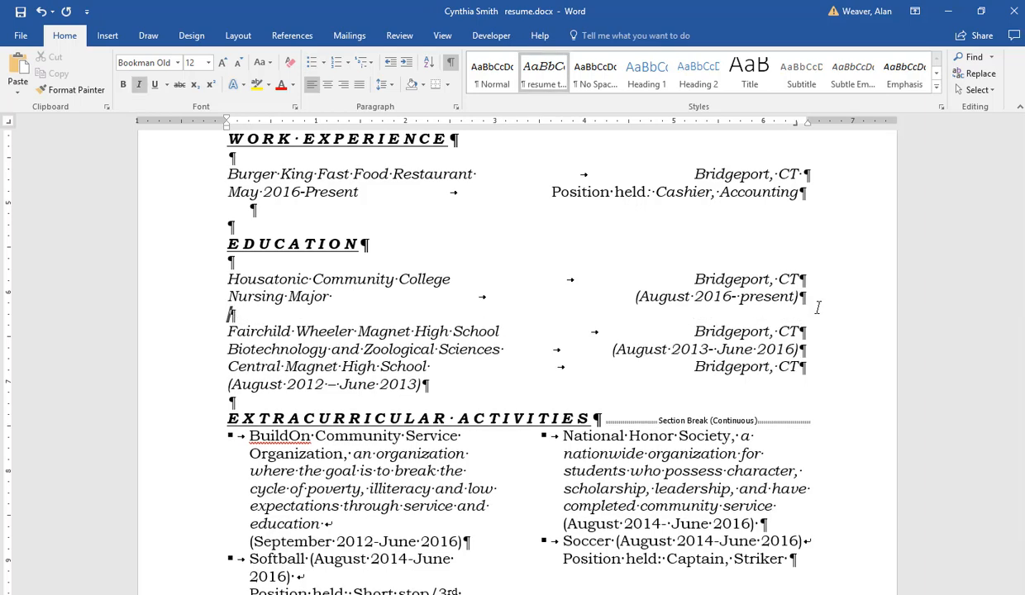
{"action": "key", "text": "Down"}
{"action": "key", "text": "Down"}
{"action": "key", "text": "Return"}
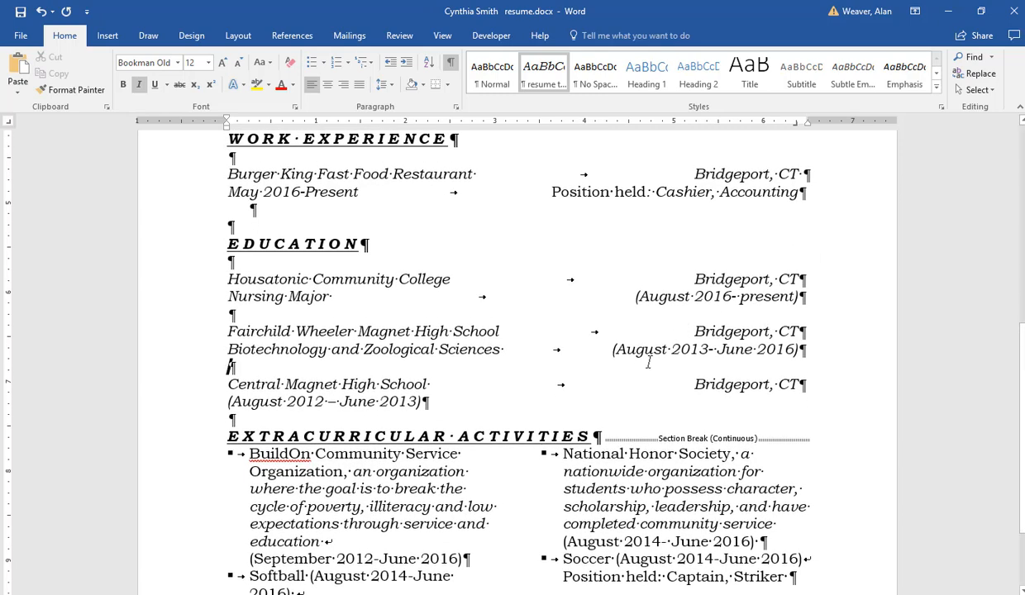
Step: Check the two-column activities and the spaced education entries in print preview
{"action": "scroll", "coordinate": [649, 362], "scroll_direction": "up", "scroll_amount": 5}
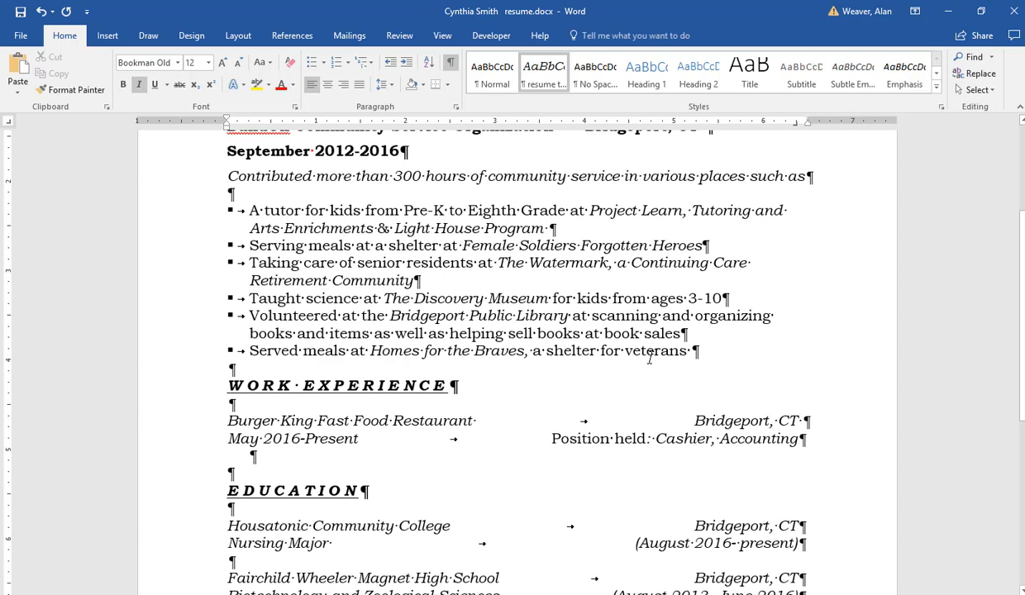
{"action": "scroll", "coordinate": [650, 358], "scroll_direction": "up", "scroll_amount": 2}
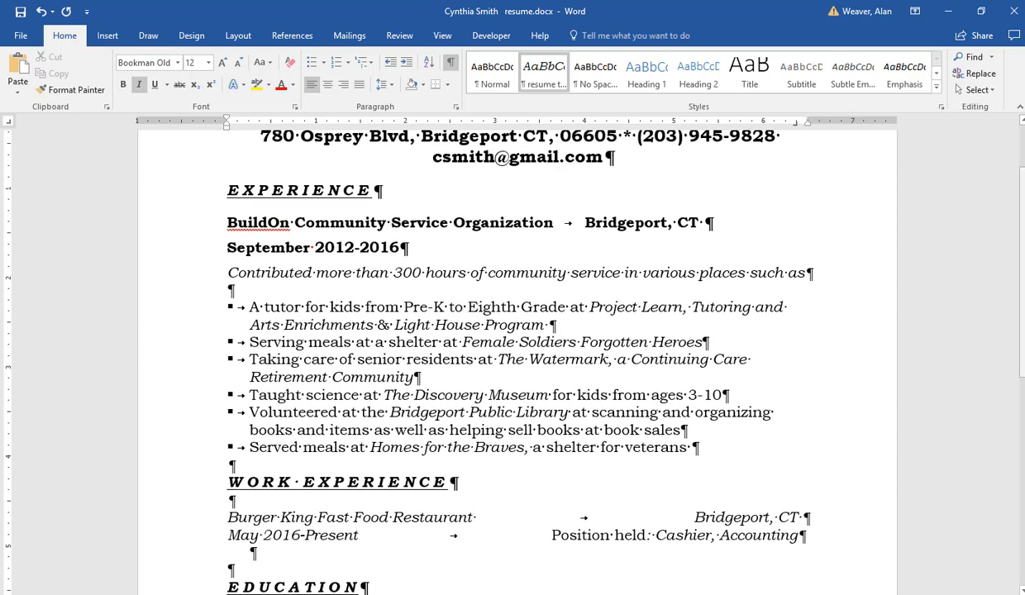
{"action": "key", "text": "ctrl+p"}
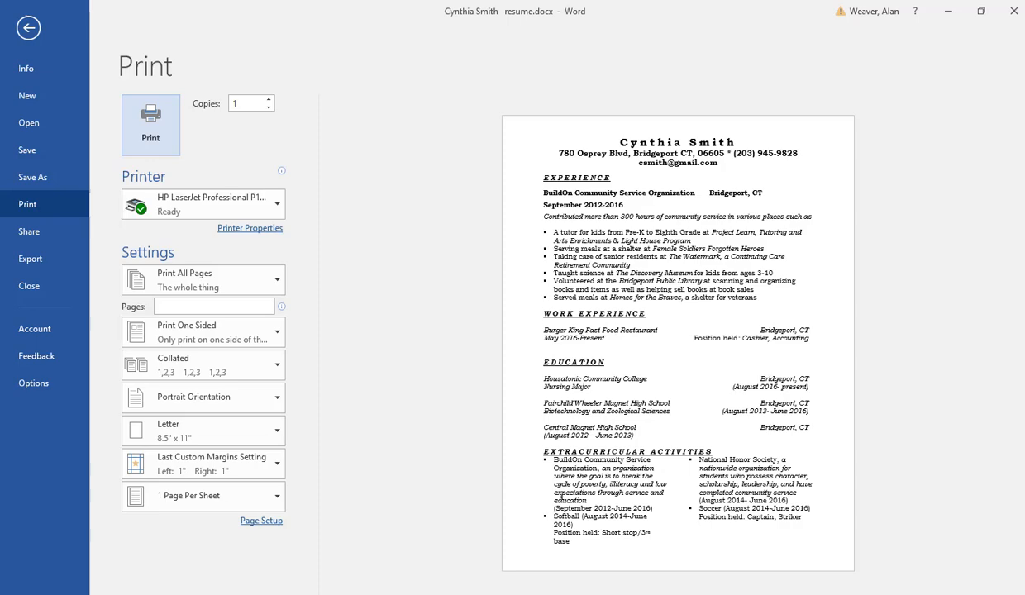
{"action": "key", "text": "Escape"}
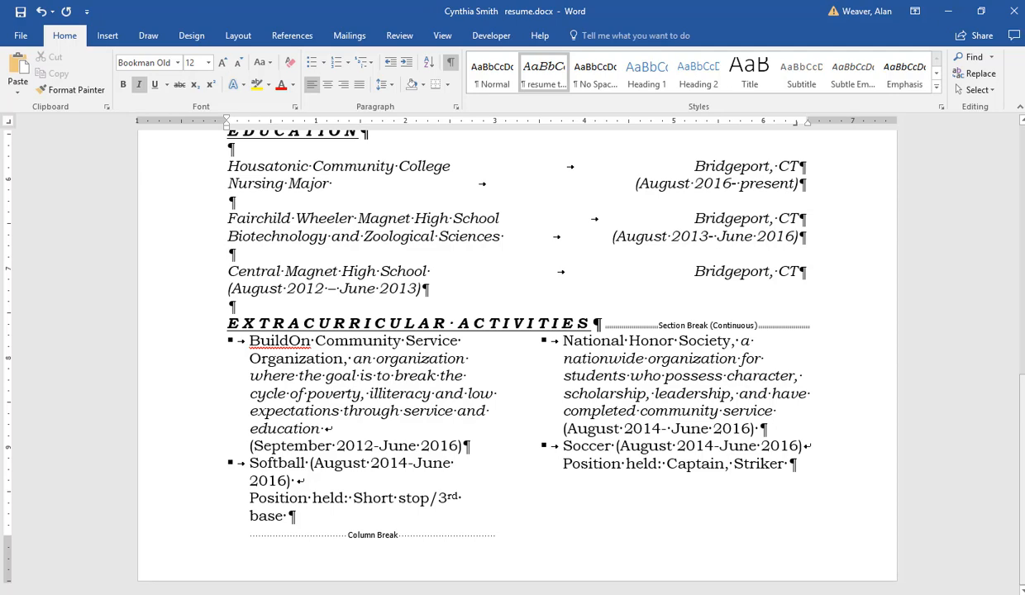
Step: Arrange the six community service bullets under Experience in two columns
{"action": "scroll", "coordinate": [1021, 257], "scroll_direction": "up", "scroll_amount": 8}
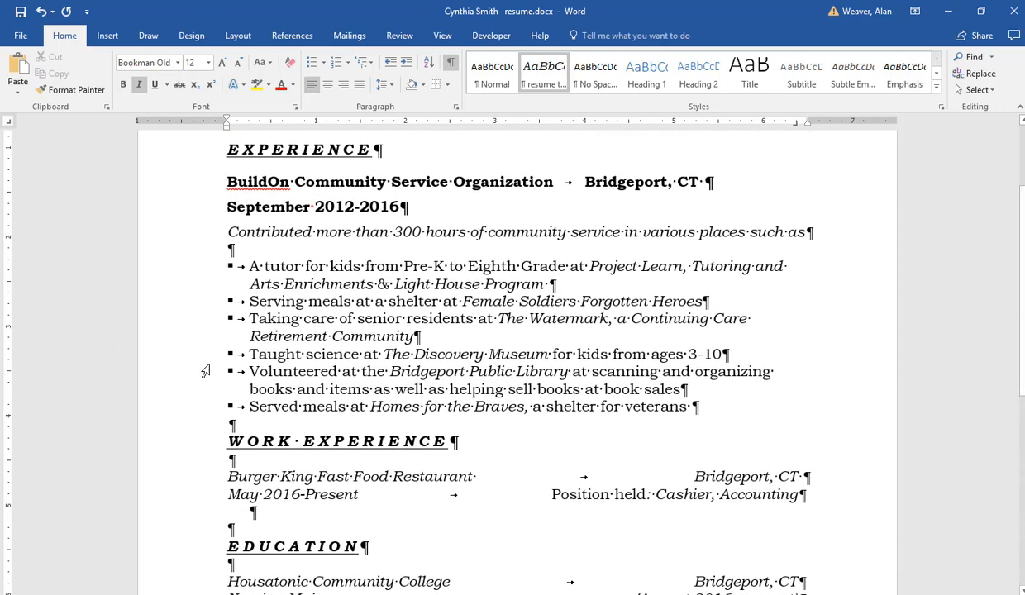
{"action": "left_click_drag", "start_coordinate": [206, 267], "coordinate": [674, 407]}
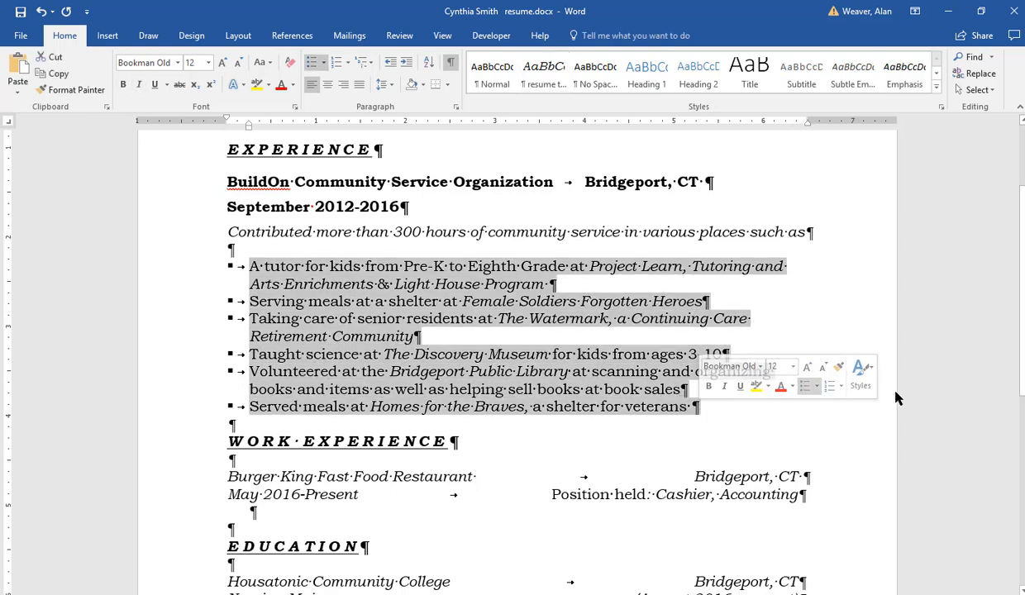
{"action": "left_click", "coordinate": [240, 37]}
{"action": "left_click", "coordinate": [137, 94]}
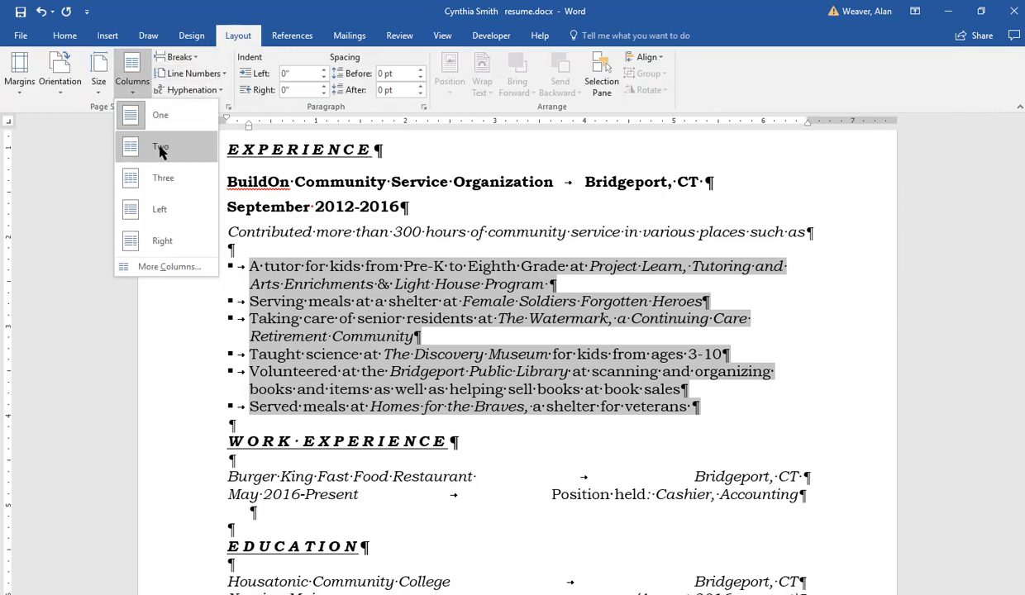
{"action": "left_click", "coordinate": [161, 149]}
{"action": "left_click", "coordinate": [661, 303]}
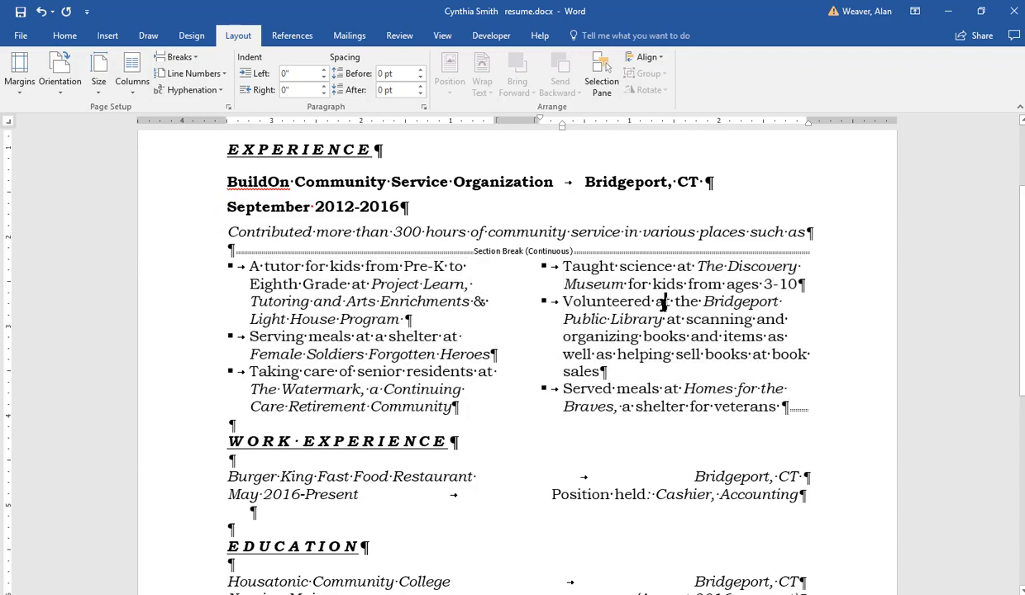
{"action": "scroll", "coordinate": [661, 304], "scroll_direction": "down", "scroll_amount": 3}
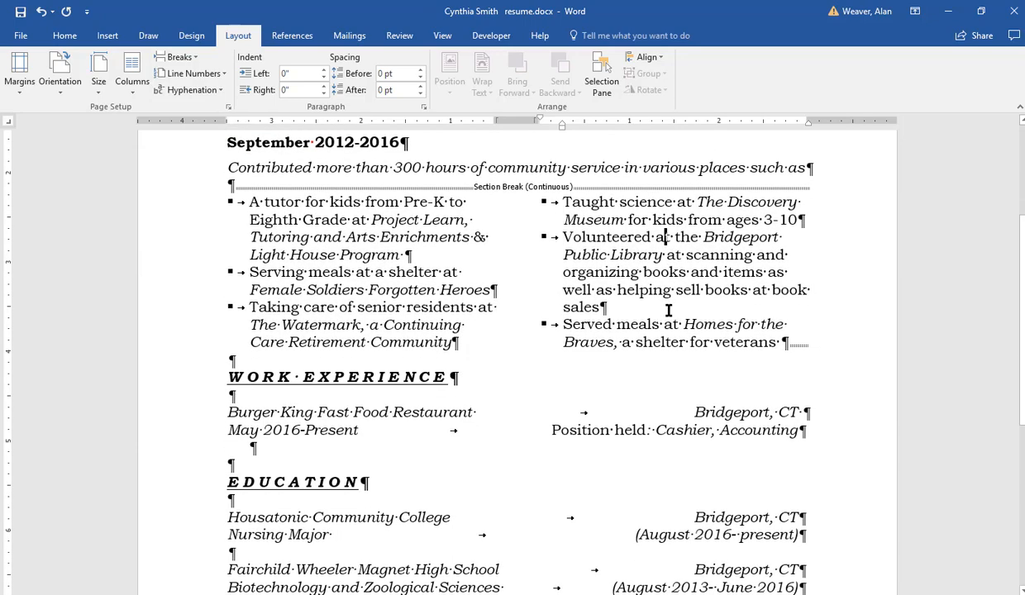
Step: Review the whole resume from the community service columns to the extracurricular activities, and check the page in print preview
{"action": "scroll", "coordinate": [674, 298], "scroll_direction": "down", "scroll_amount": 4}
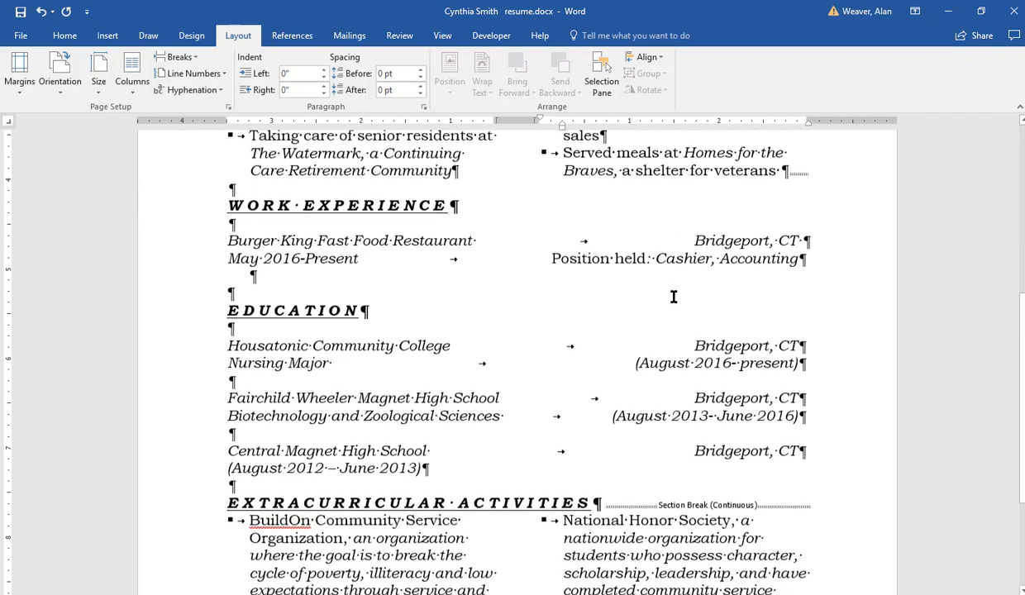
{"action": "scroll", "coordinate": [674, 296], "scroll_direction": "down", "scroll_amount": 2}
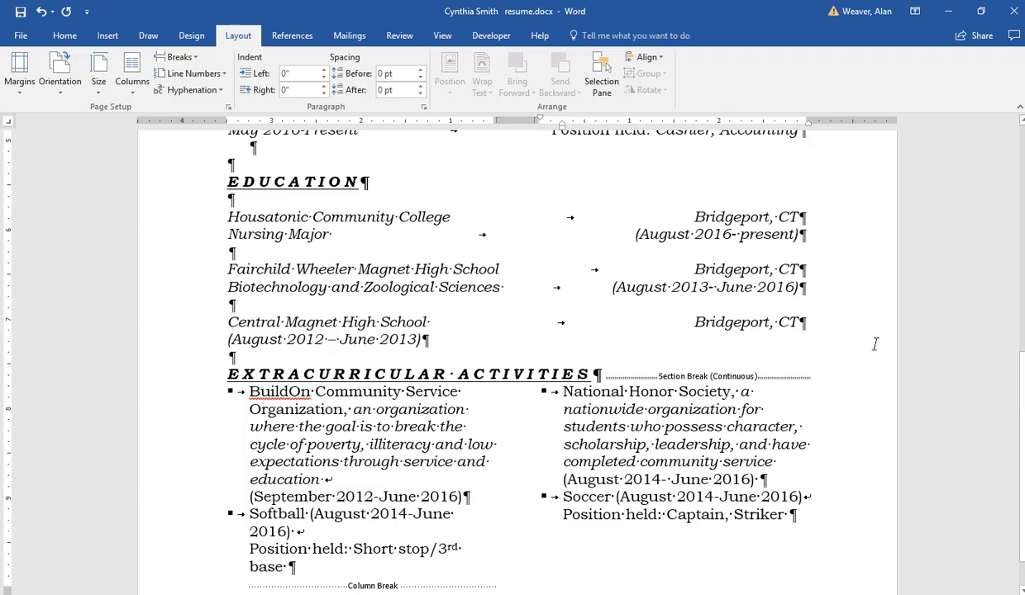
{"action": "scroll", "coordinate": [517, 356], "scroll_direction": "down", "scroll_amount": 1}
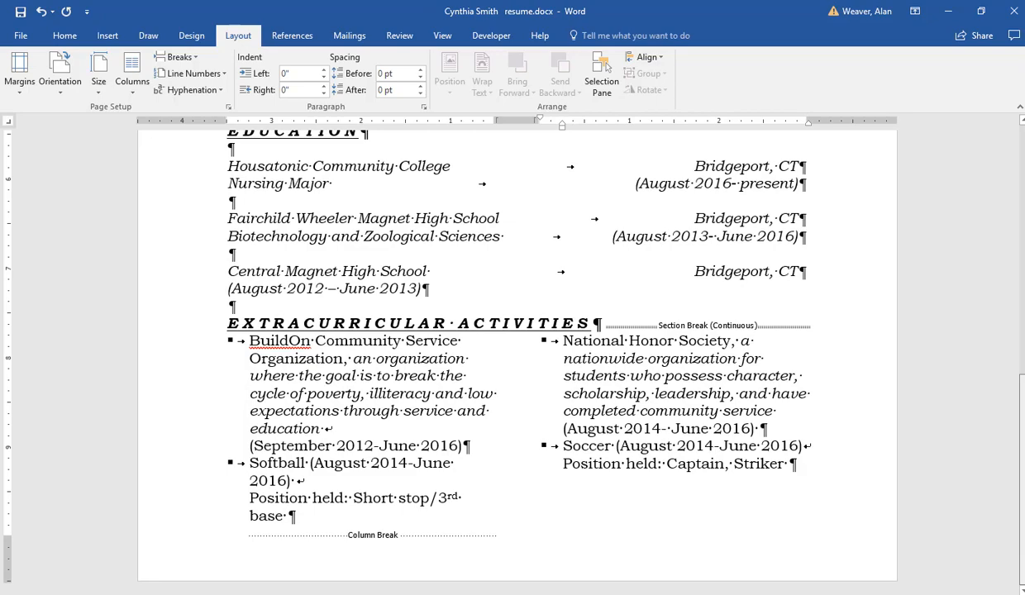
{"action": "scroll", "coordinate": [991, 229], "scroll_direction": "up", "scroll_amount": 9}
{"action": "scroll", "coordinate": [999, 389], "scroll_direction": "down", "scroll_amount": 8}
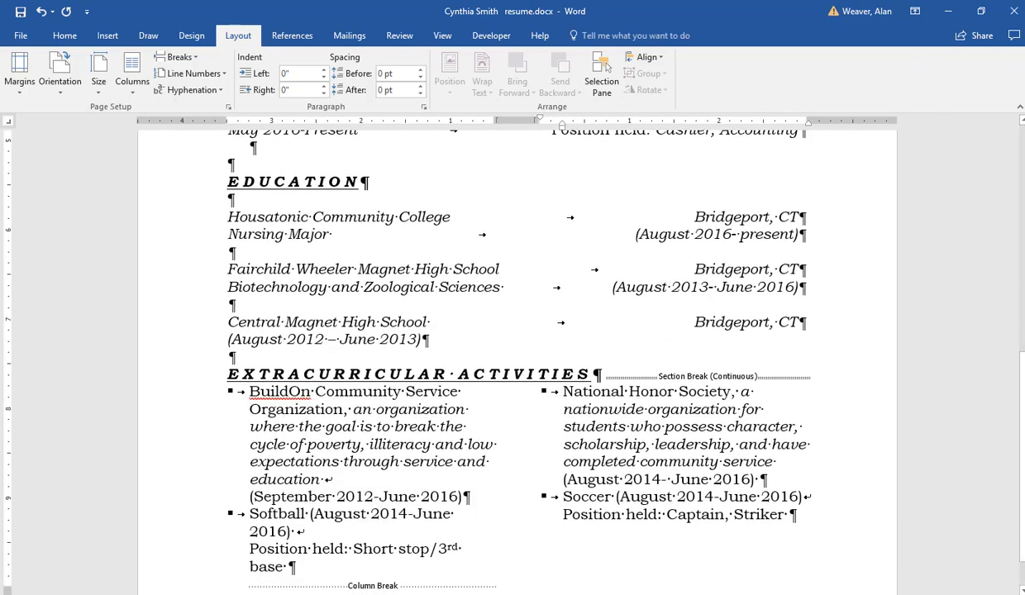
{"action": "scroll", "coordinate": [979, 181], "scroll_direction": "up", "scroll_amount": 8}
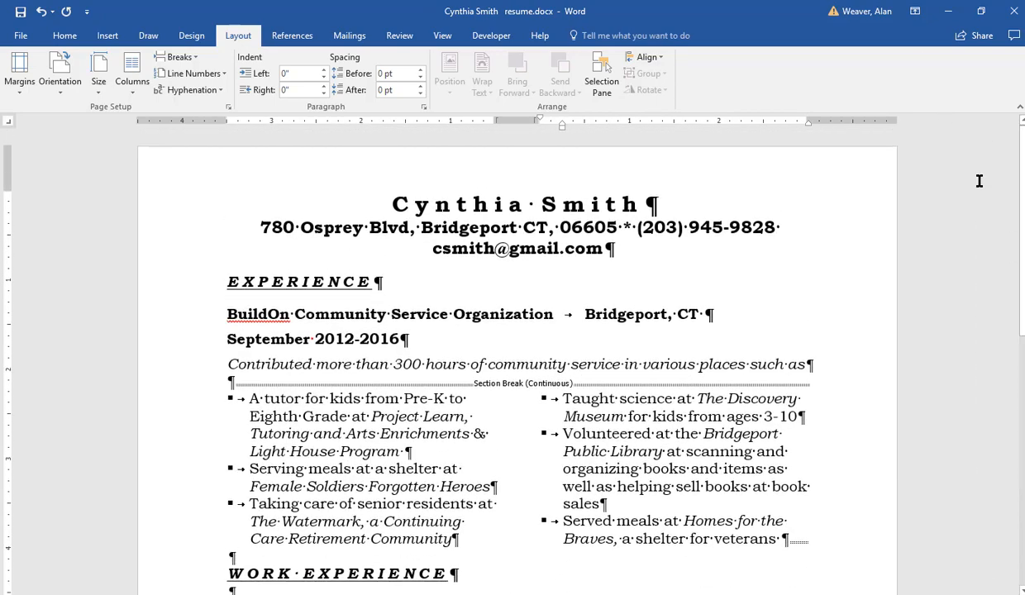
{"action": "key", "text": "ctrl+p"}
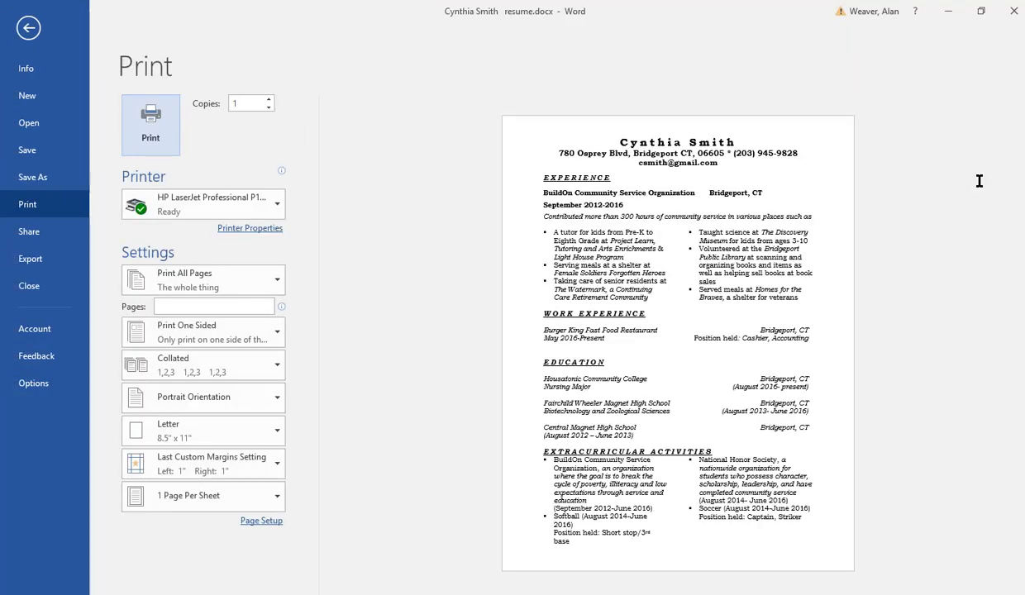
{"action": "key", "text": "Escape"}
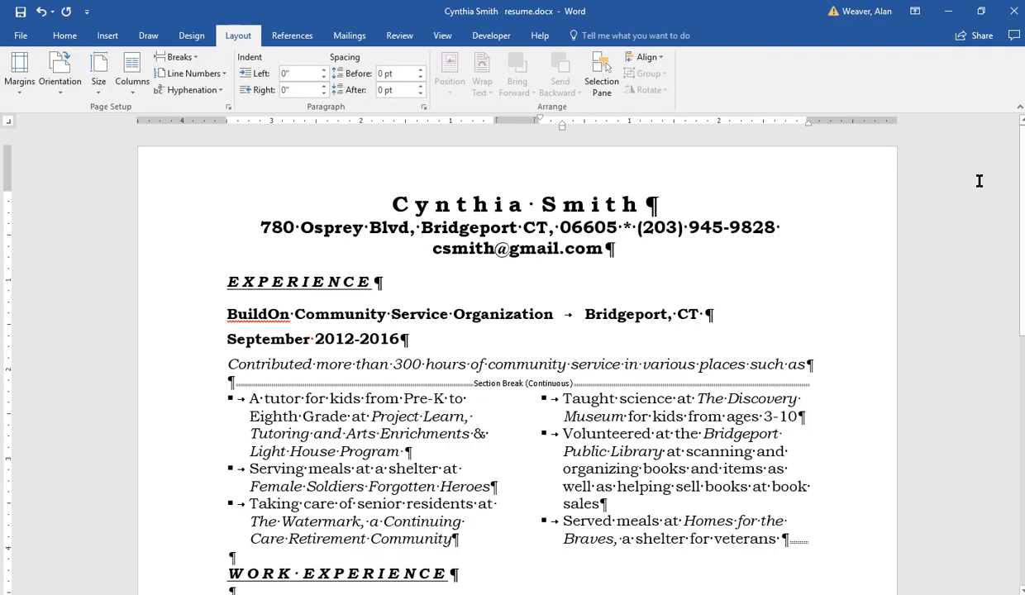
Step: Choose a 3 pt thin-thick-thin line style as the paragraph border for the contact details under the name
{"action": "left_click", "coordinate": [365, 469]}
{"action": "left_click", "coordinate": [468, 251]}
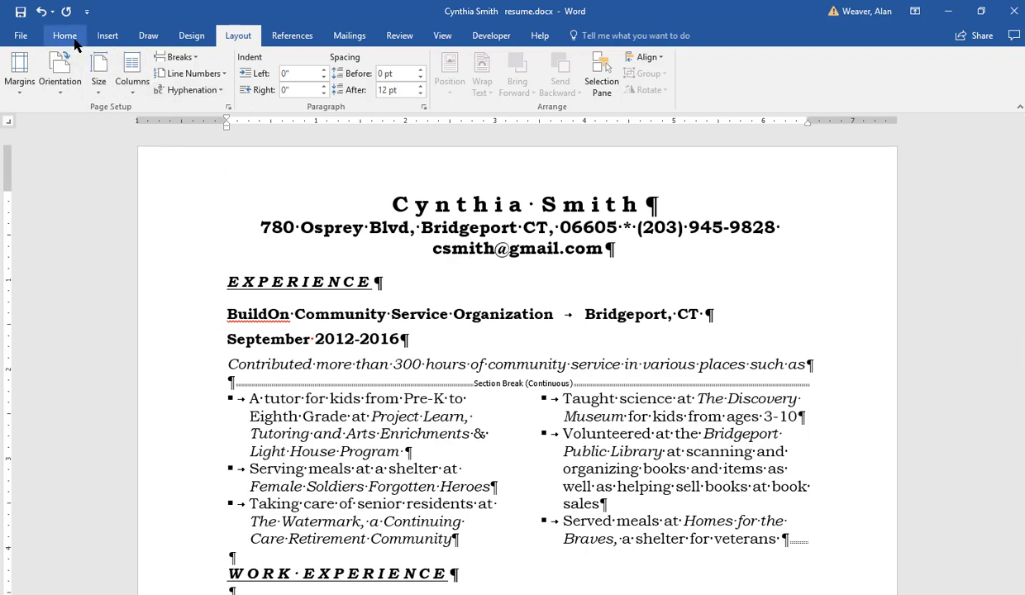
{"action": "left_click", "coordinate": [73, 37]}
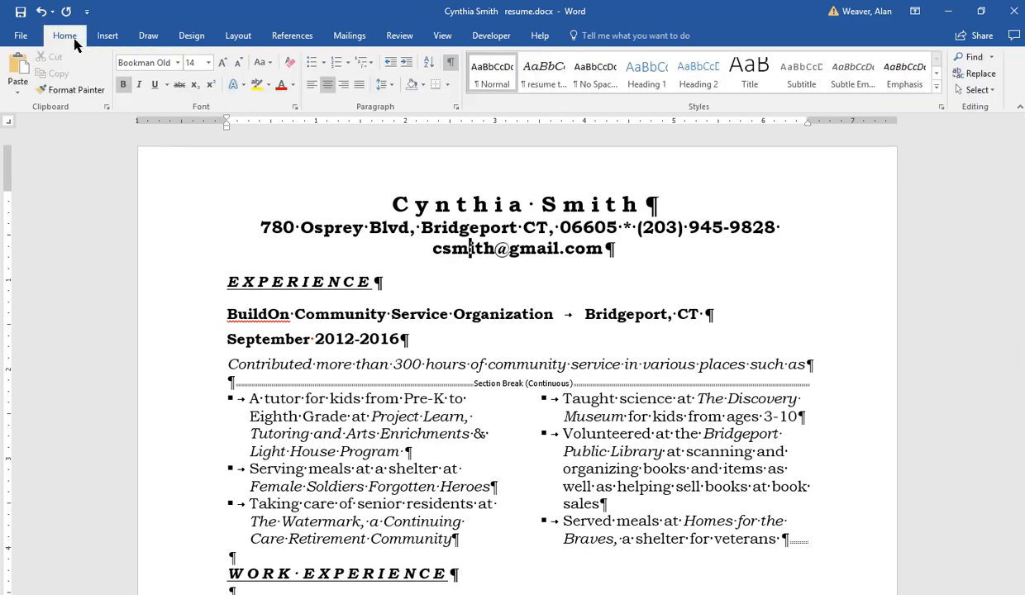
{"action": "left_click", "coordinate": [448, 86]}
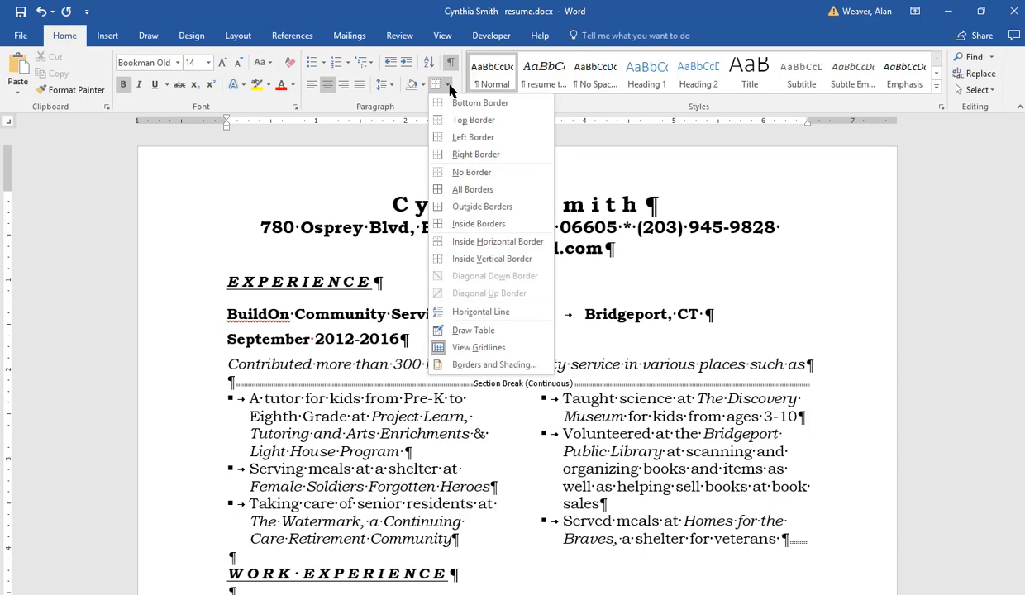
{"action": "left_click", "coordinate": [485, 368]}
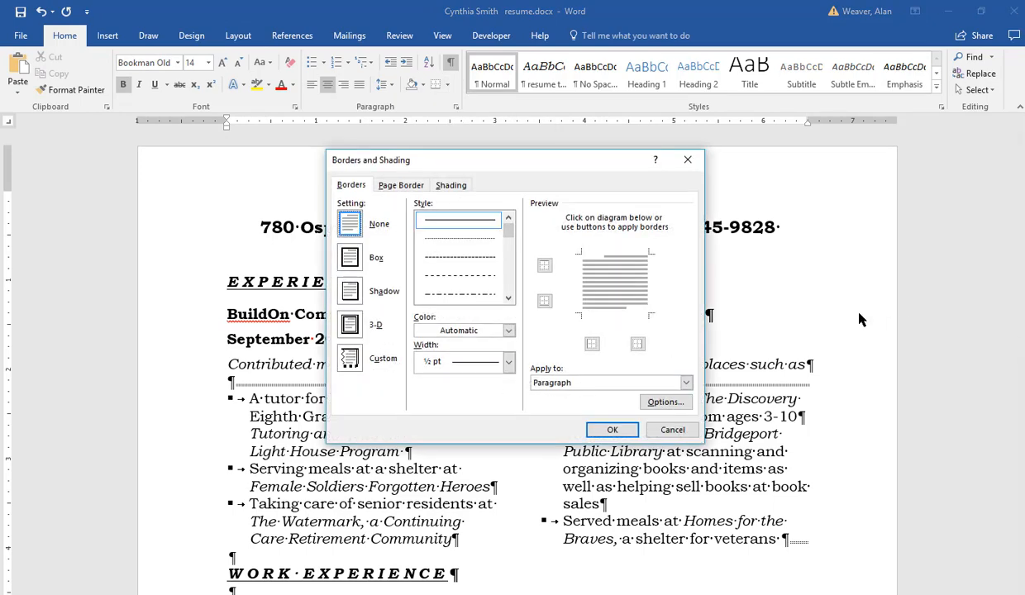
{"action": "left_click", "coordinate": [508, 298]}
{"action": "left_click", "coordinate": [509, 298]}
{"action": "left_click", "coordinate": [509, 298]}
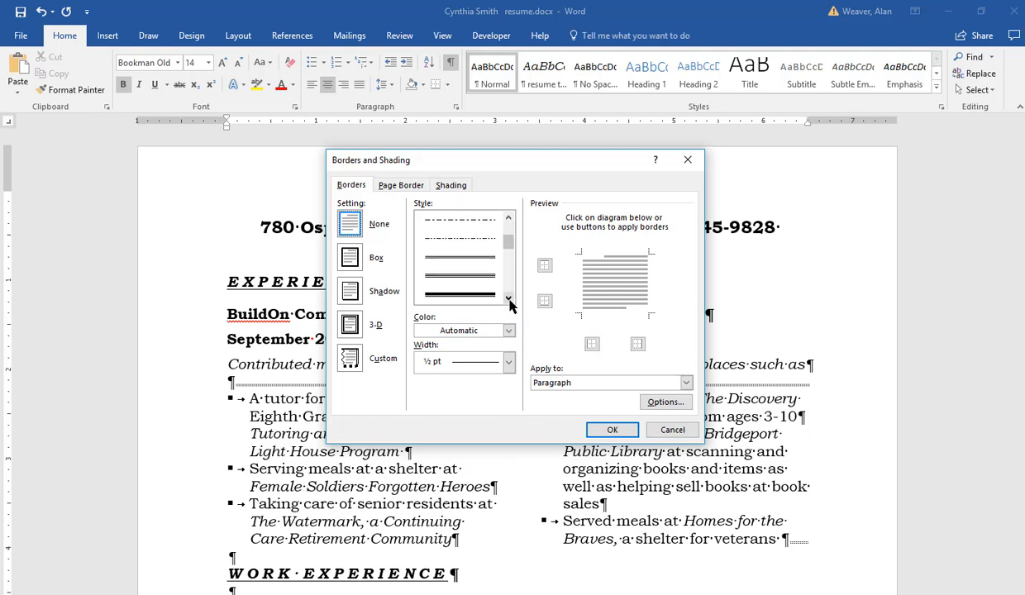
{"action": "left_click", "coordinate": [509, 300]}
{"action": "left_click", "coordinate": [509, 299]}
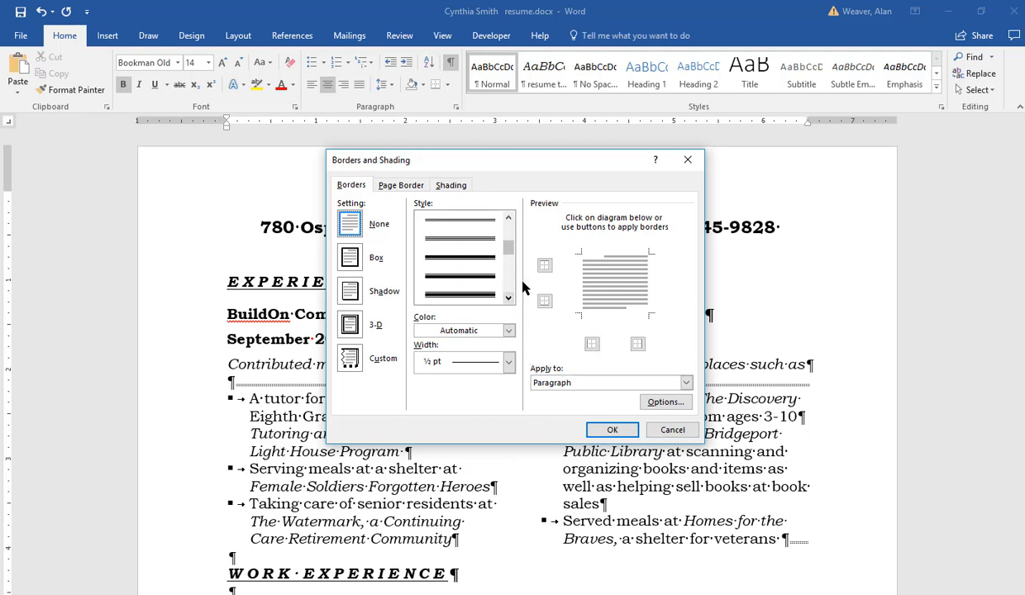
{"action": "left_click", "coordinate": [509, 300]}
{"action": "left_click", "coordinate": [508, 300]}
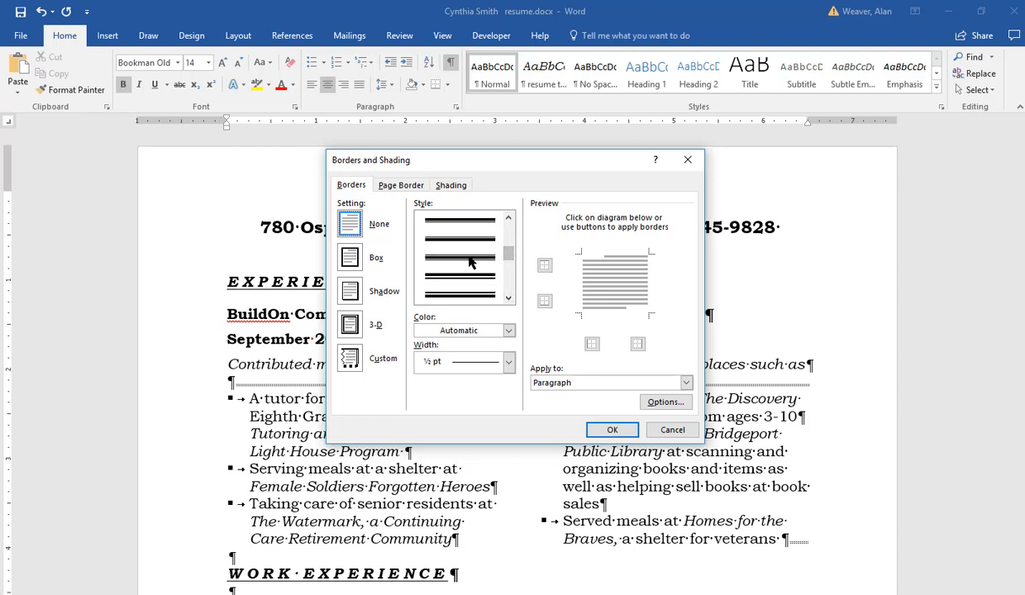
{"action": "left_click", "coordinate": [470, 261]}
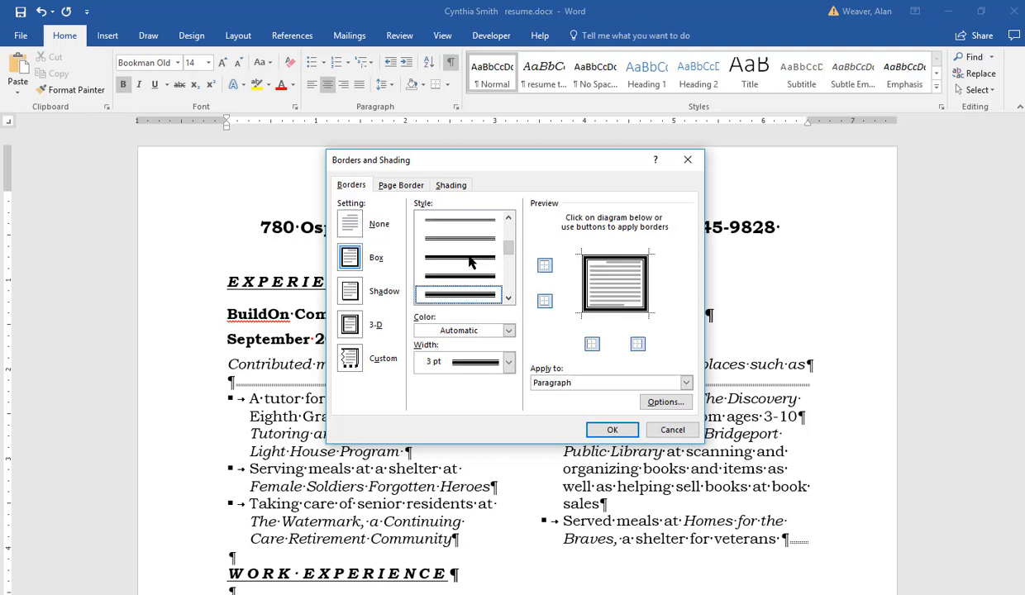
Step: Remove the left, top and right borders so that only the bottom border is applied to the contact details paragraph
{"action": "left_click", "coordinate": [579, 285]}
{"action": "left_click", "coordinate": [609, 266]}
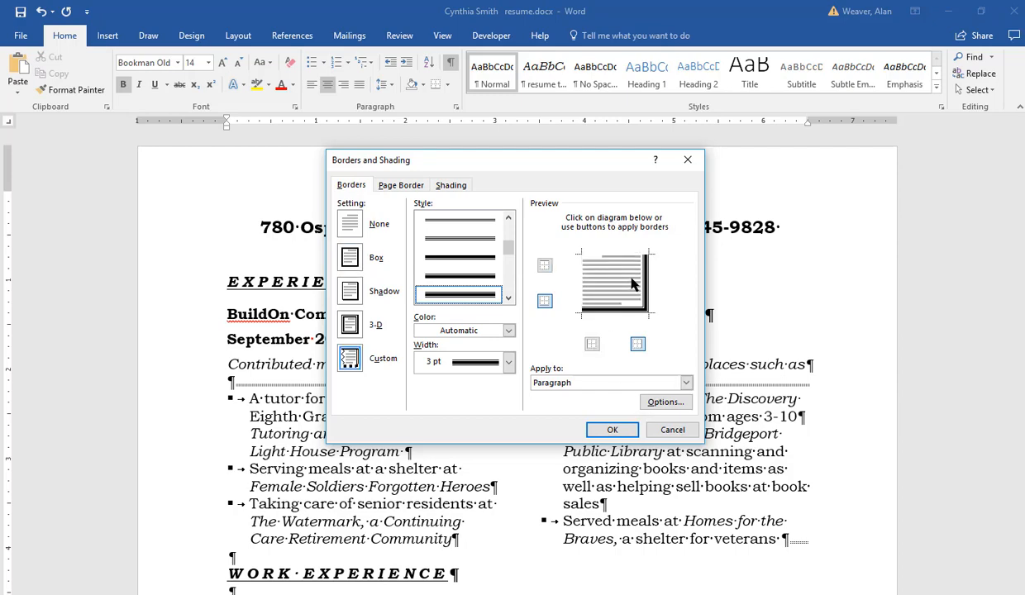
{"action": "left_click", "coordinate": [645, 294]}
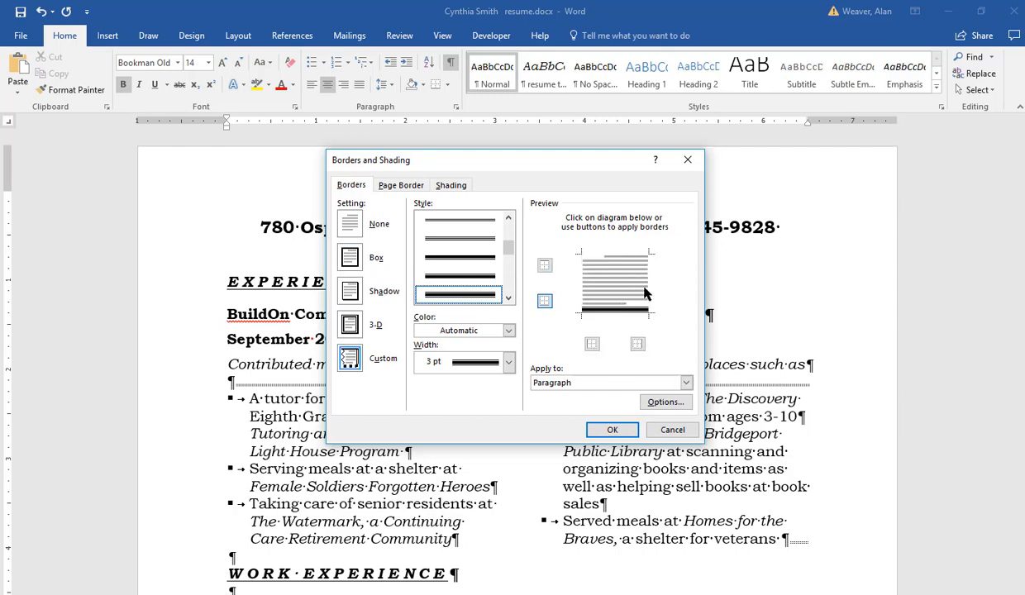
{"action": "left_click", "coordinate": [612, 430]}
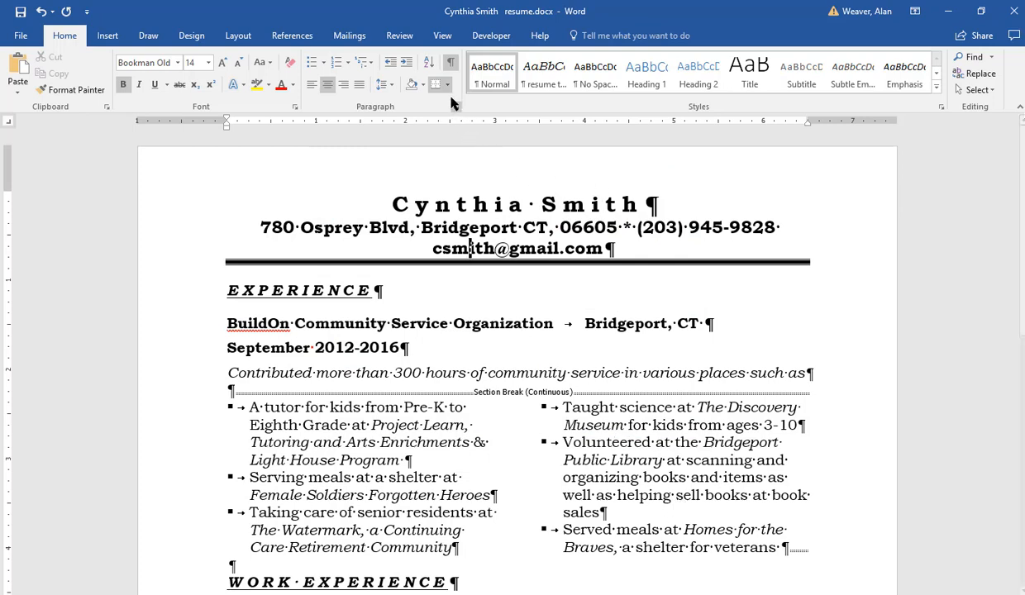
Step: Hide the formatting marks and review the resume down to the extracurricular activities
{"action": "left_click", "coordinate": [451, 65]}
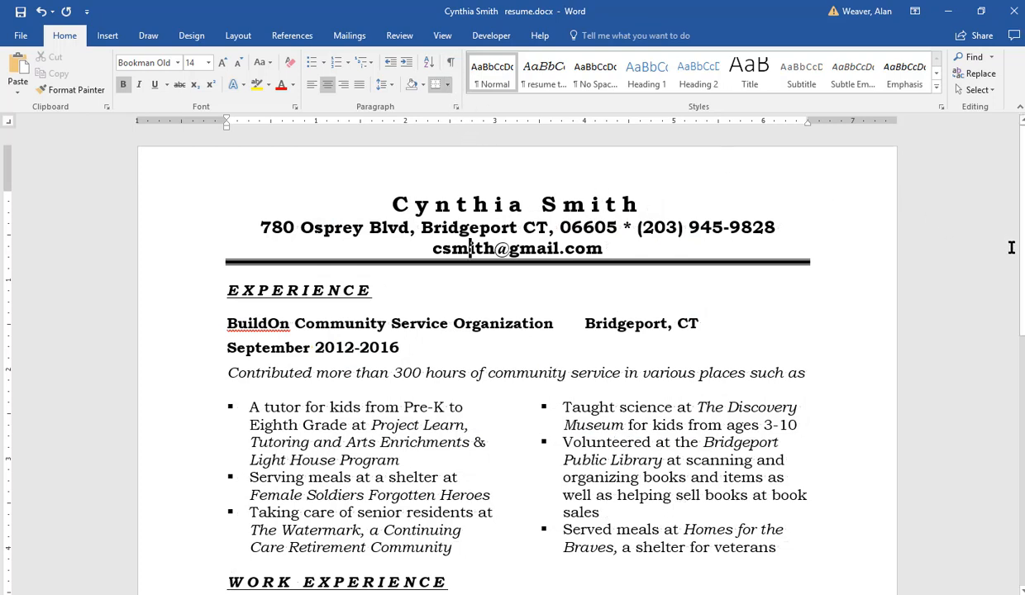
{"action": "scroll", "coordinate": [517, 356], "scroll_direction": "down", "scroll_amount": 8}
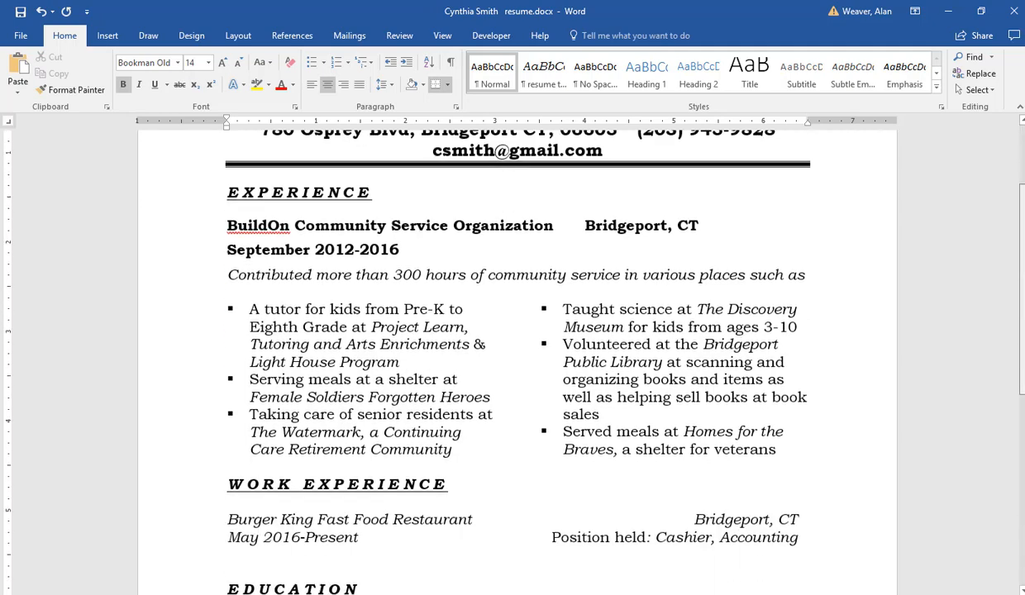
{"action": "scroll", "coordinate": [517, 356], "scroll_direction": "down", "scroll_amount": 2}
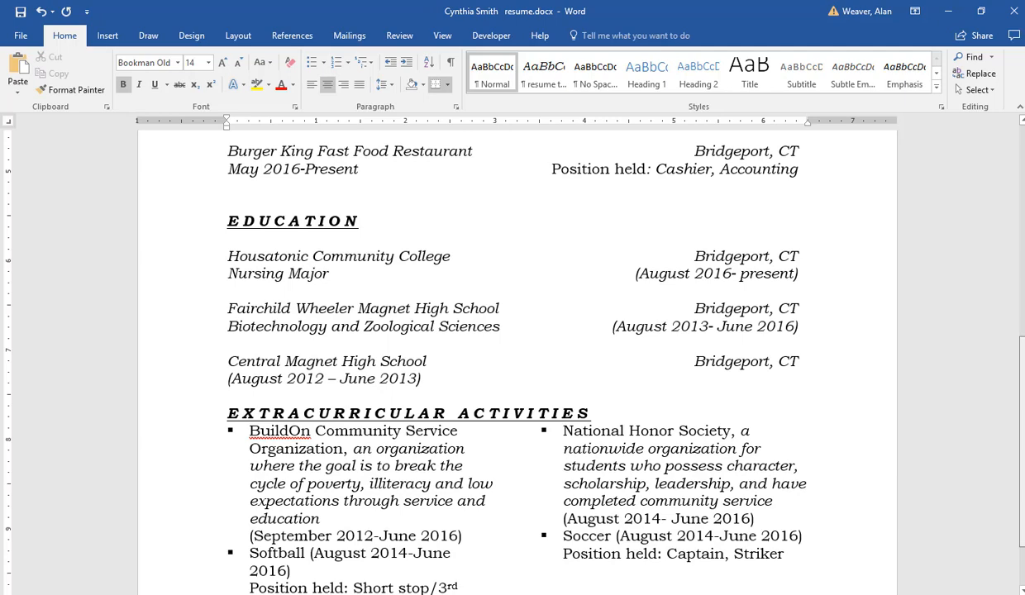
{"action": "scroll", "coordinate": [517, 355], "scroll_direction": "up", "scroll_amount": 1}
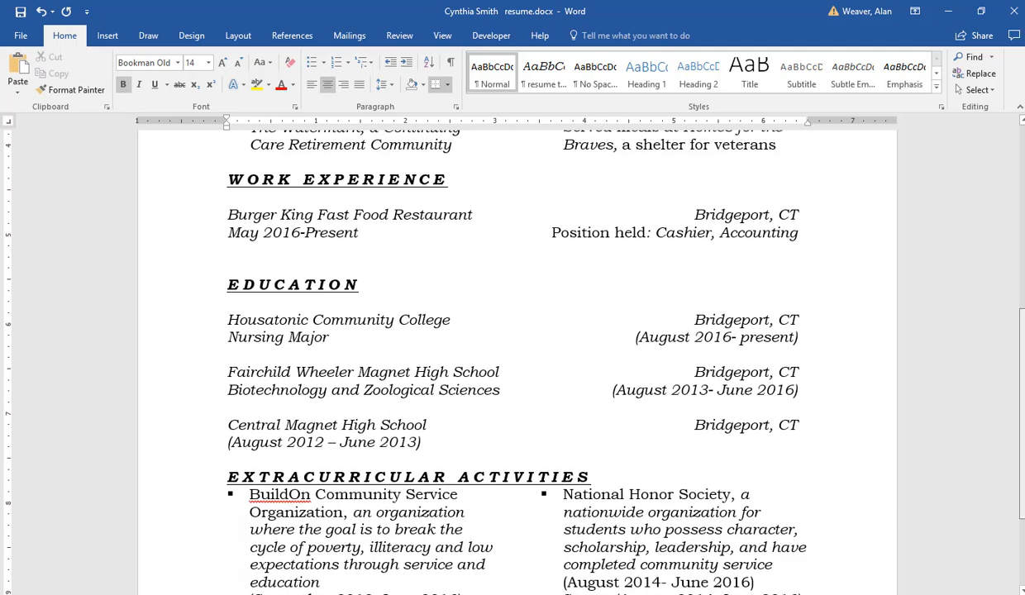
{"action": "scroll", "coordinate": [256, 543], "scroll_direction": "down", "scroll_amount": 1}
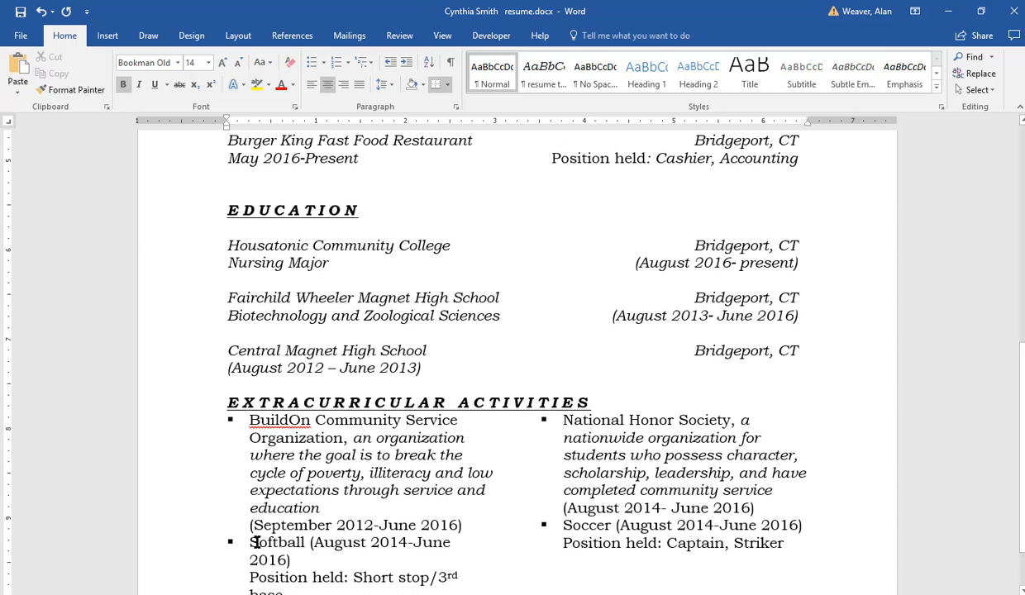
Step: Move the Central Magnet High School dates (August 2012 – June 2013) to the right-aligned tab stop under Bridgeport, CT
{"action": "left_click", "coordinate": [227, 368]}
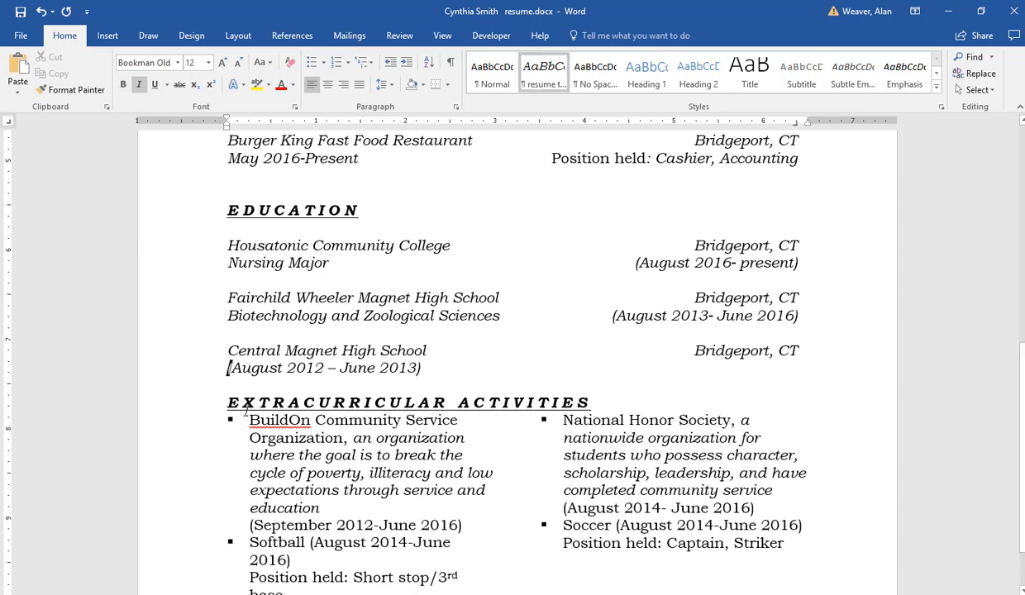
{"action": "key", "text": "Tab"}
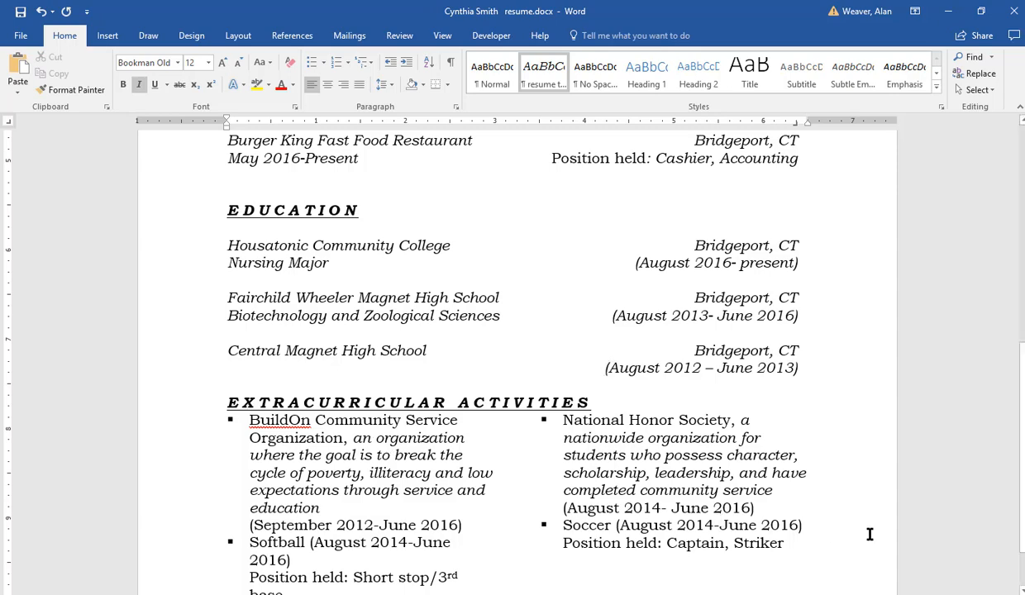
{"action": "scroll", "coordinate": [870, 534], "scroll_direction": "down", "scroll_amount": 2}
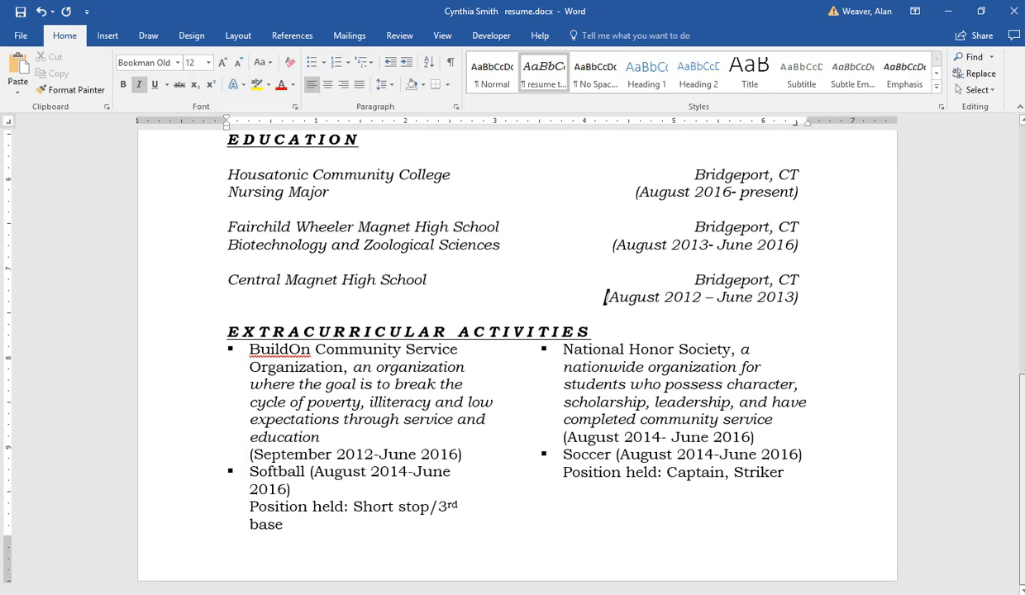